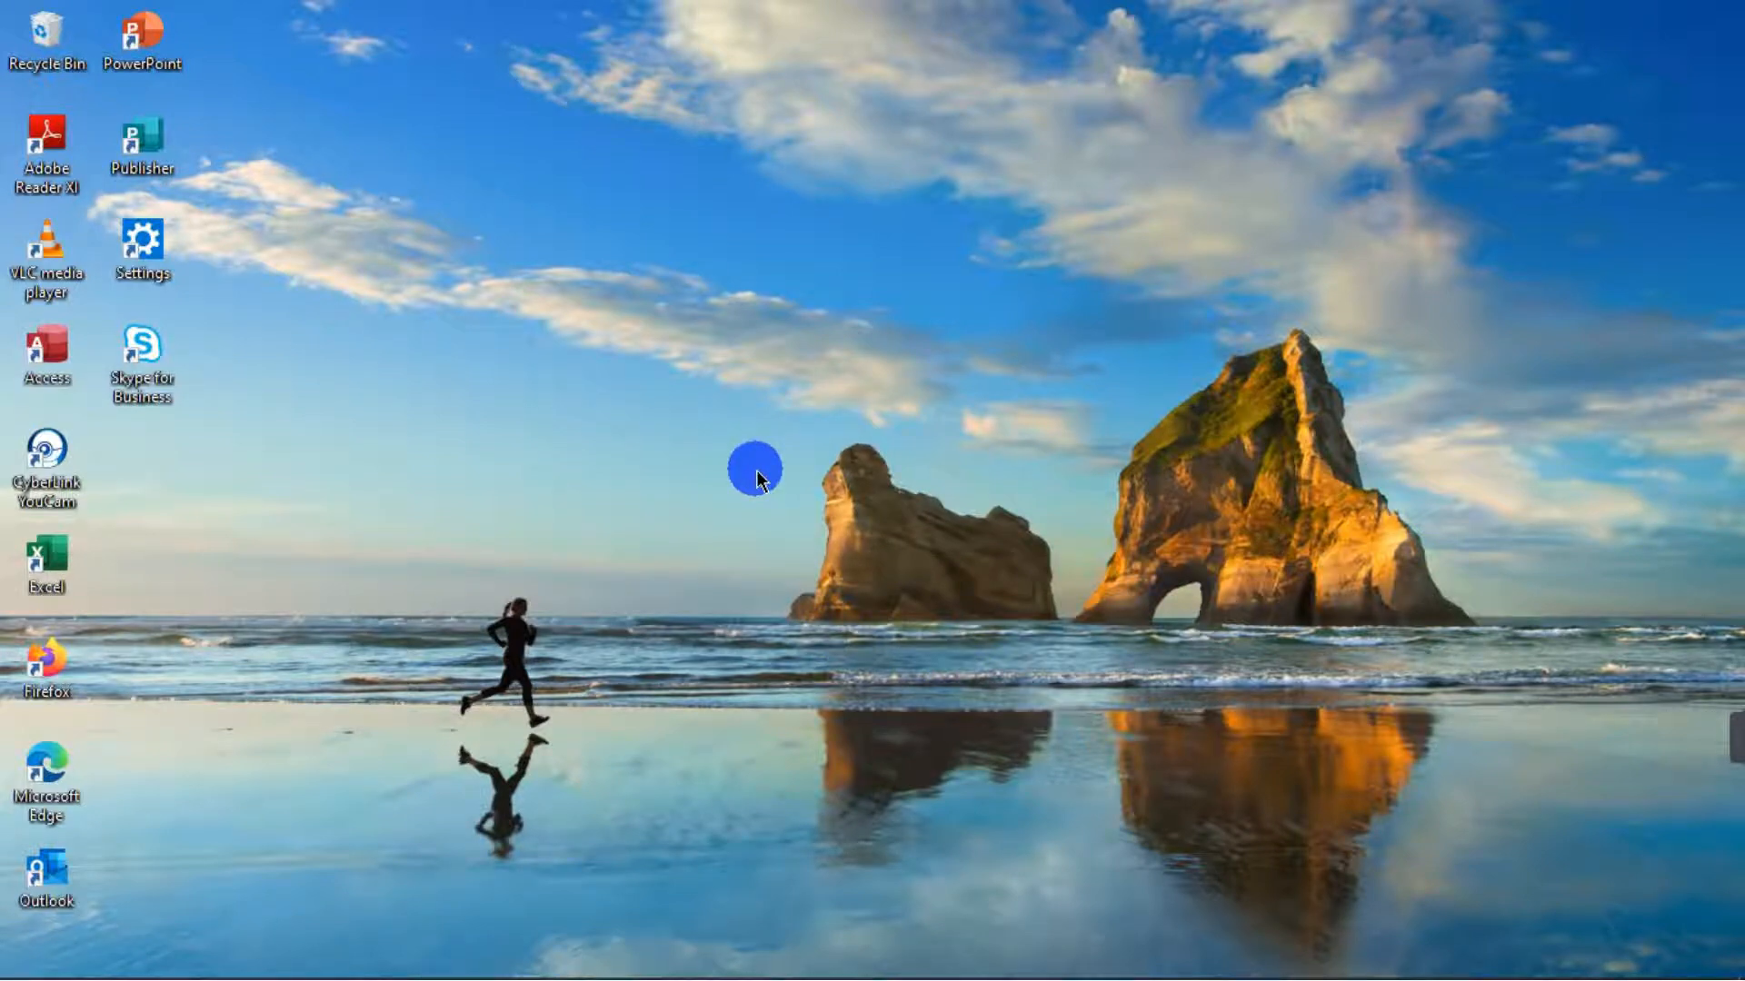
# Step: Launch Snip & Sketch from a Windows search for SNIP and capture a rectangular snip of the desktop's central area
pyautogui.moveTo(164, 962)
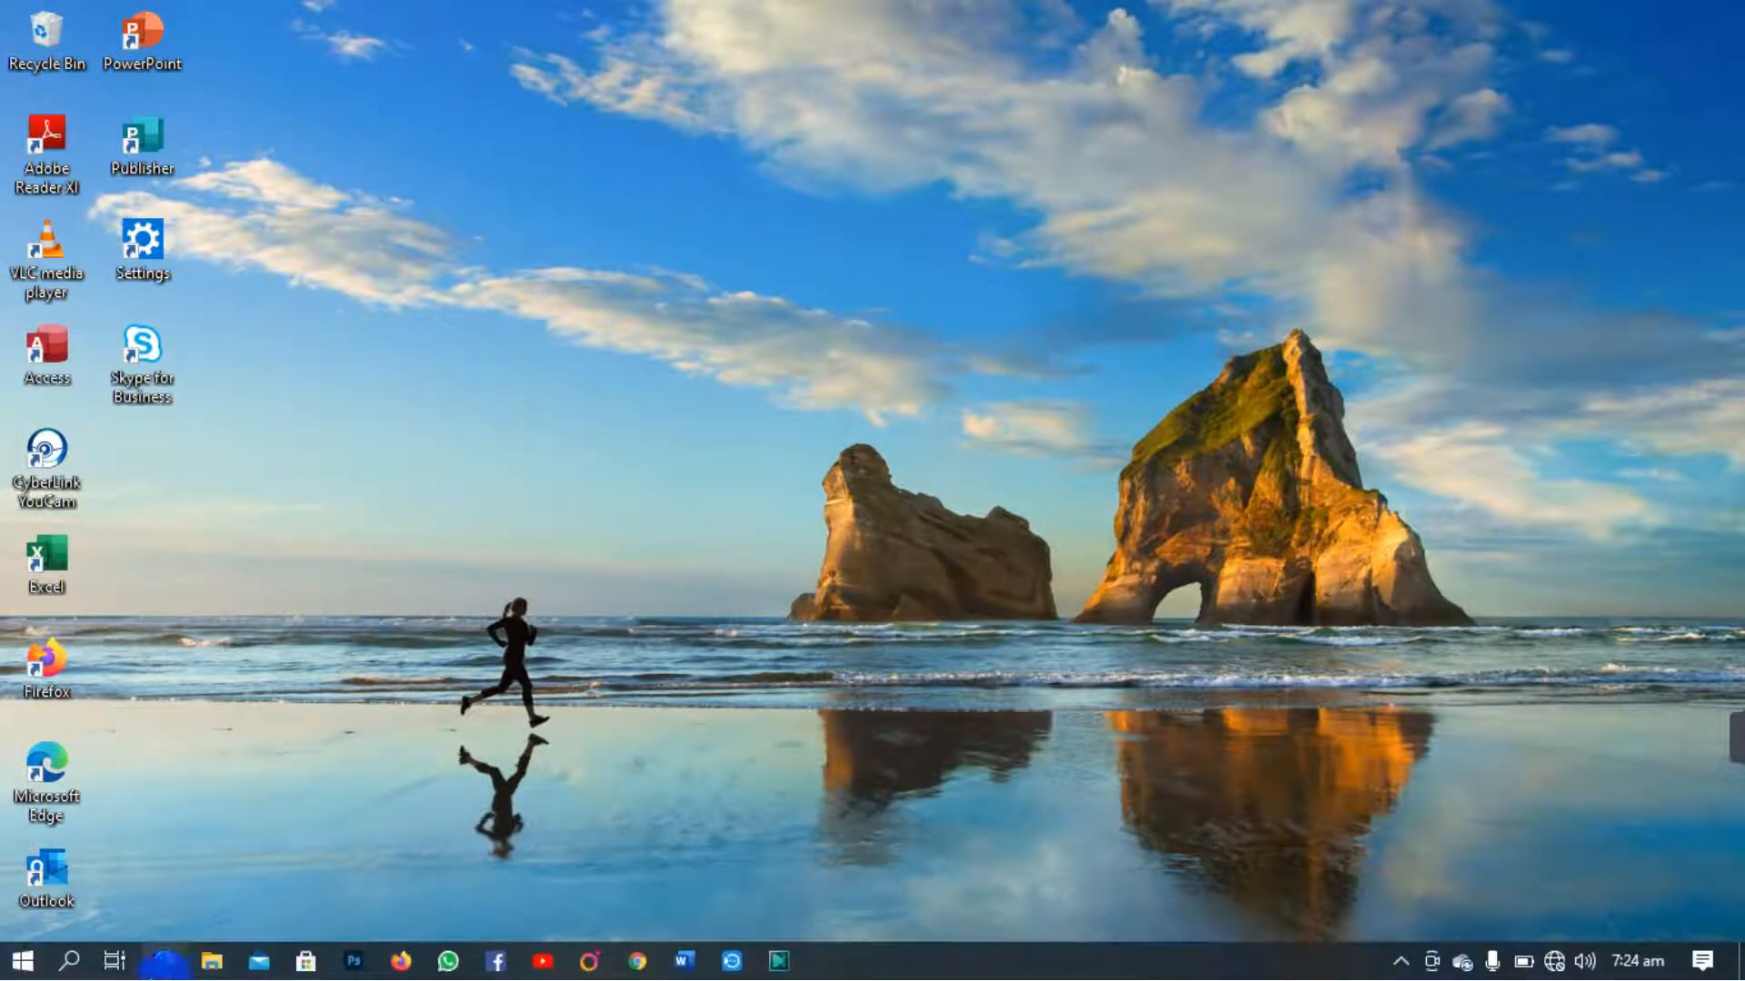
pyautogui.click(73, 963)
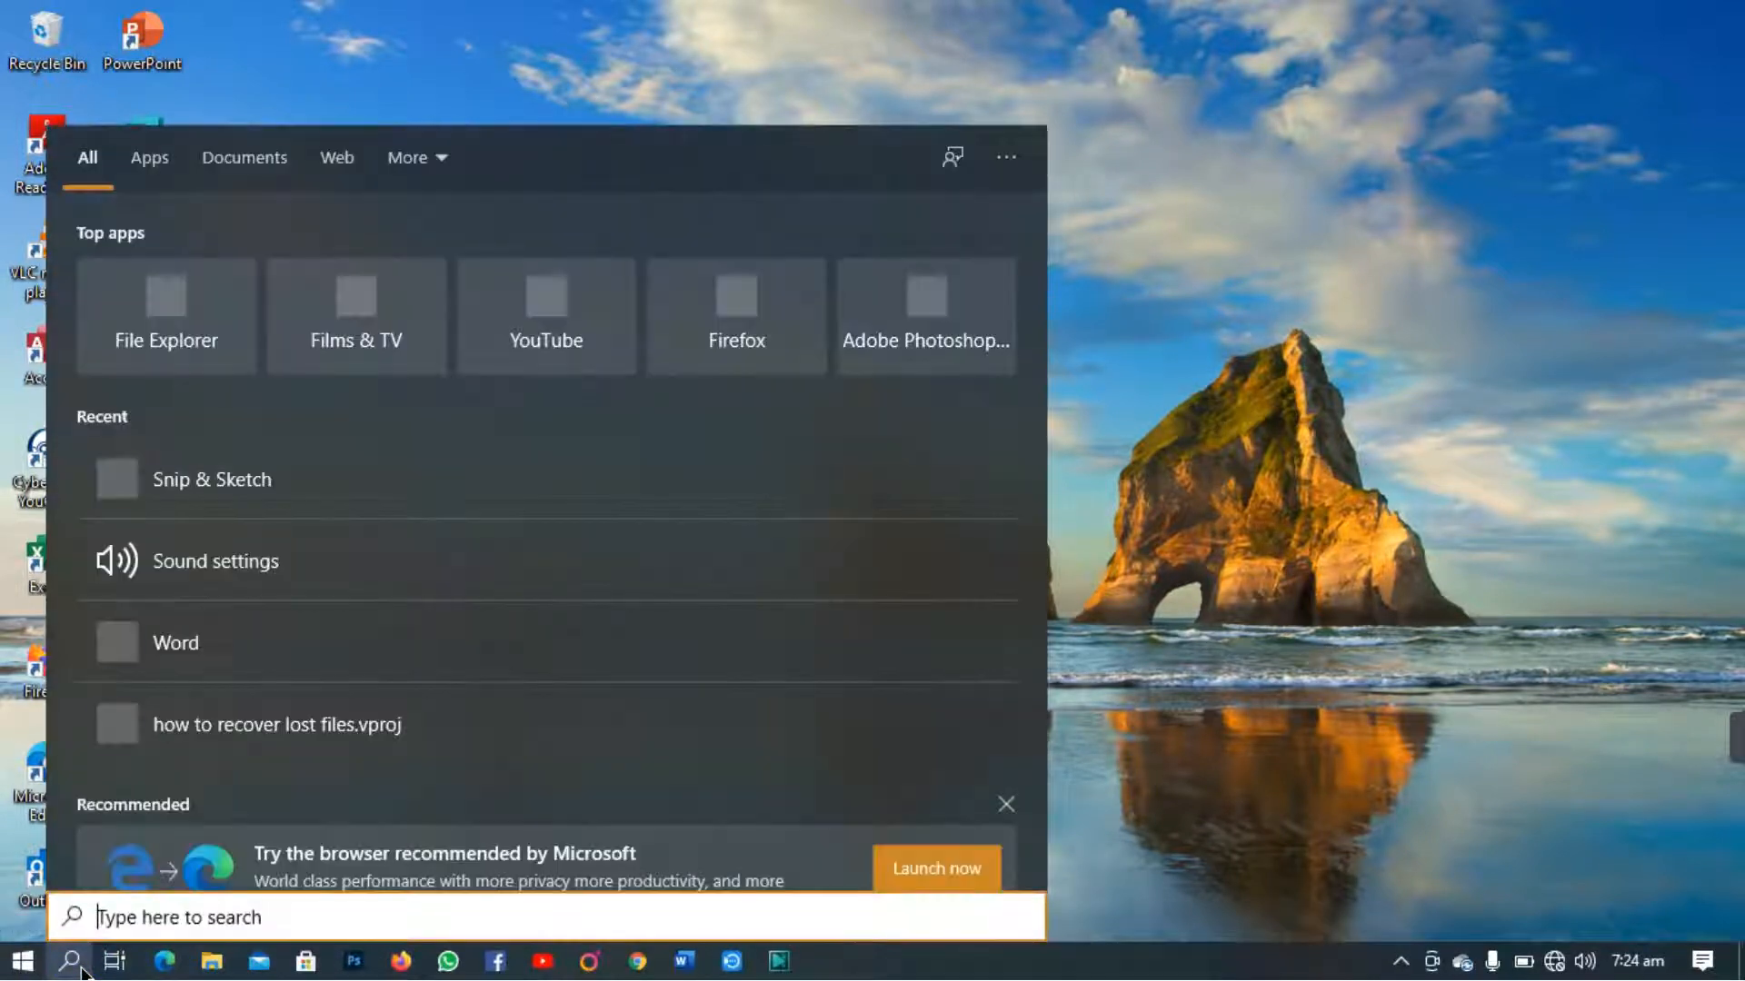
pyautogui.write('SNIP')
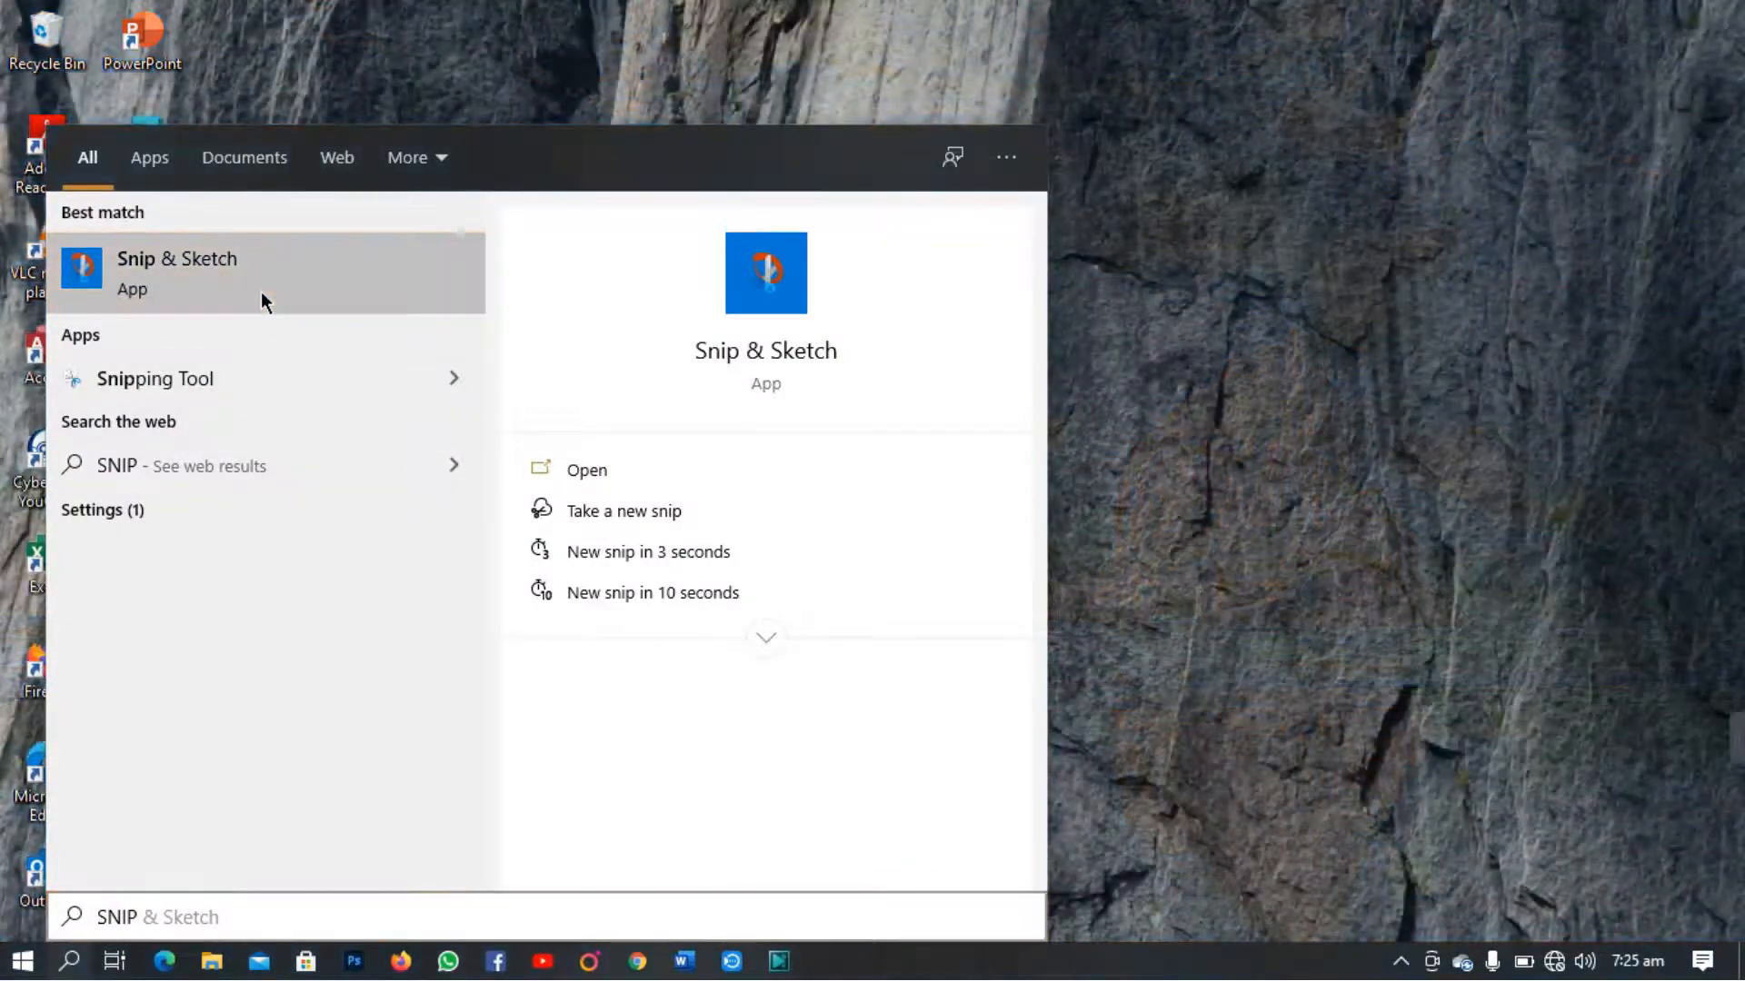
pyautogui.click(260, 291)
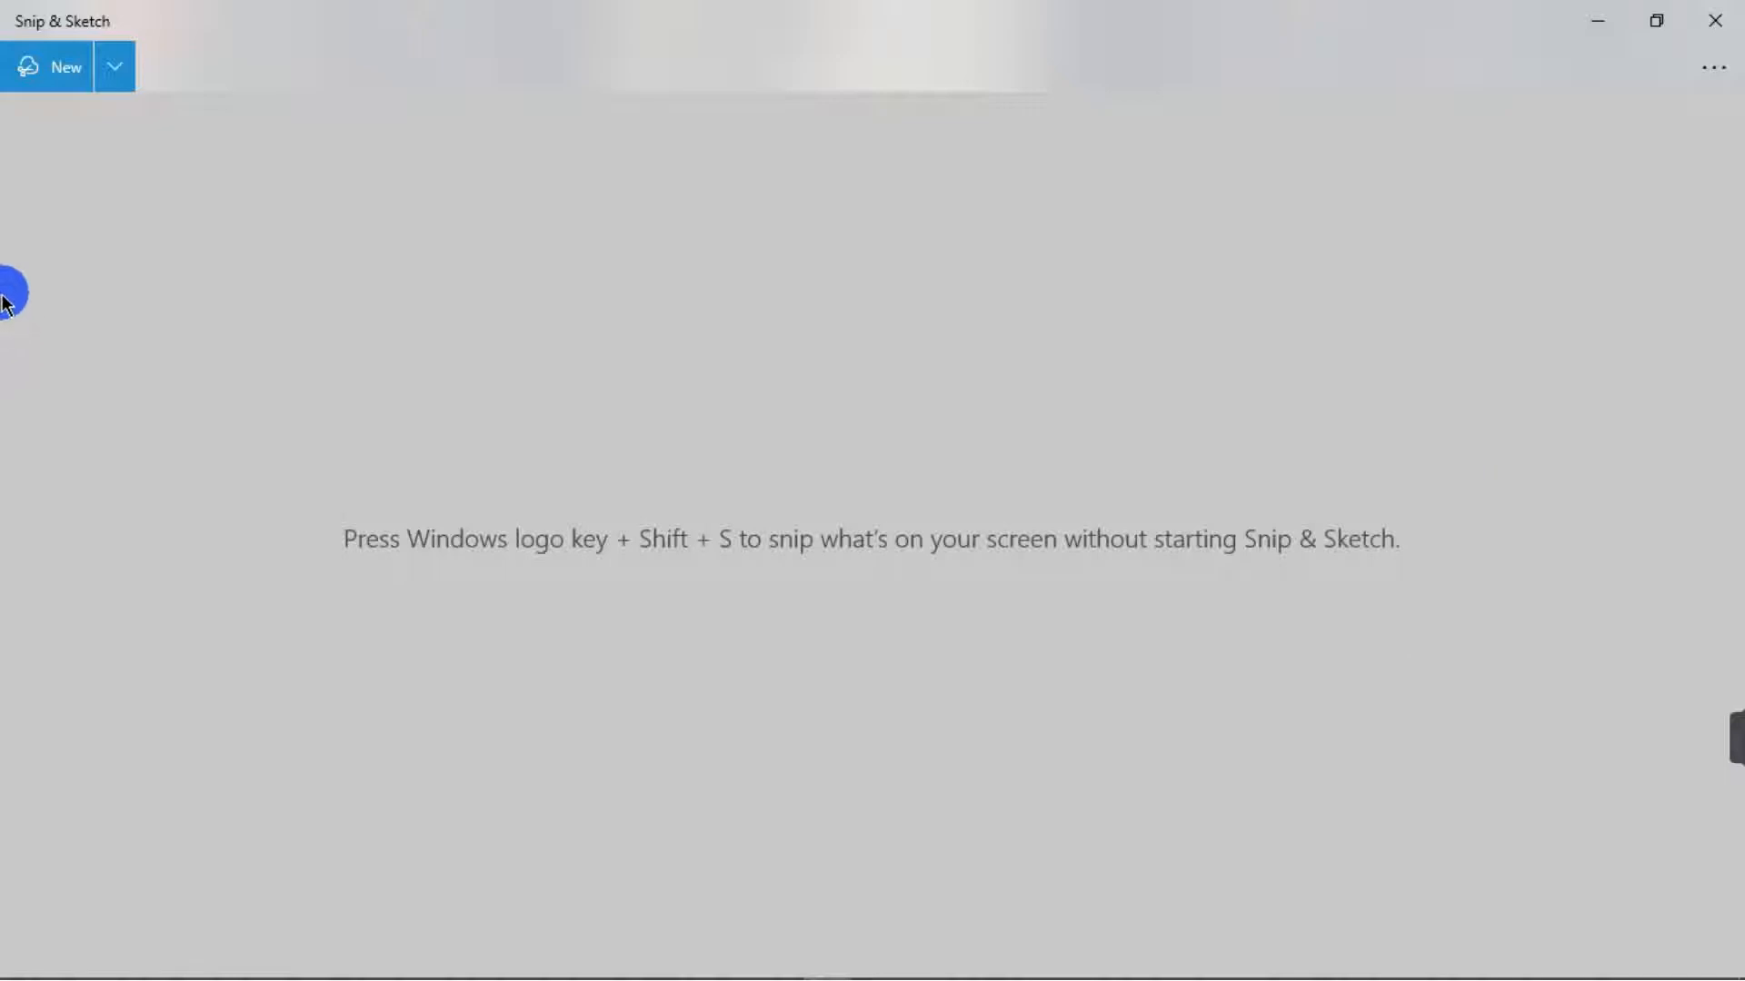
pyautogui.click(64, 73)
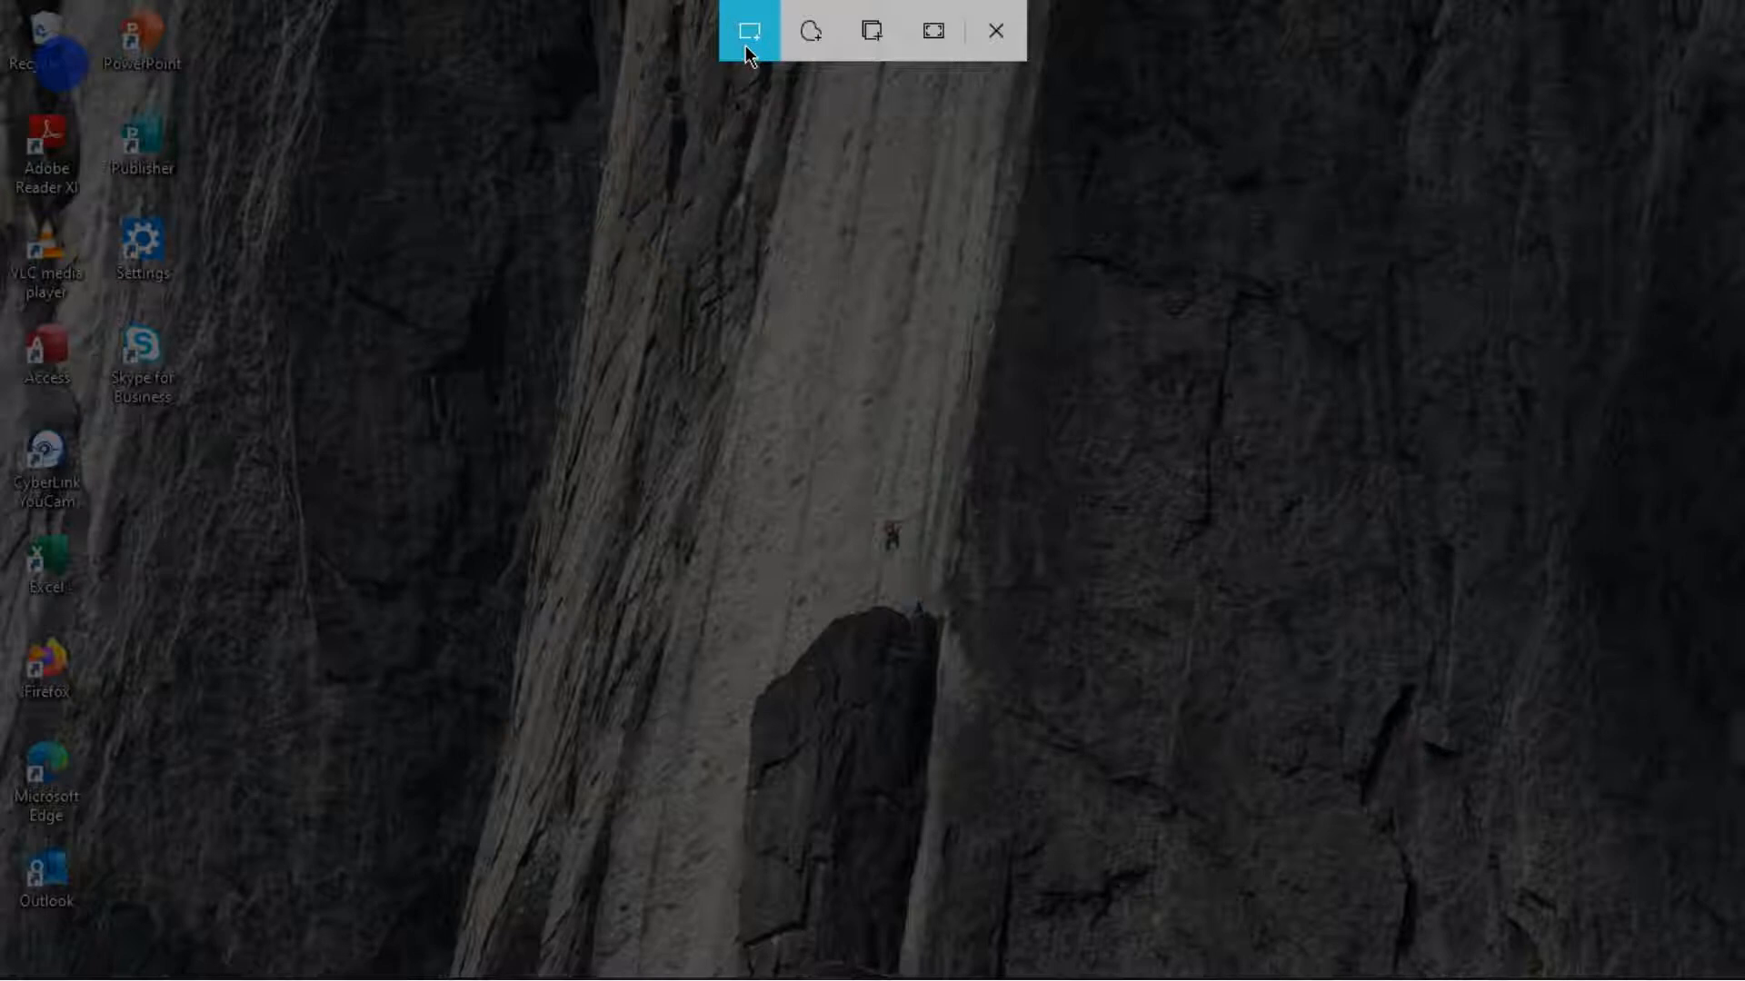
pyautogui.moveTo(275, 223)
pyautogui.mouseDown()
pyautogui.moveTo(632, 282)
pyautogui.moveTo(1005, 305)
pyautogui.moveTo(1121, 393)
pyautogui.moveTo(1203, 571)
pyautogui.moveTo(1411, 808)
pyautogui.mouseUp()
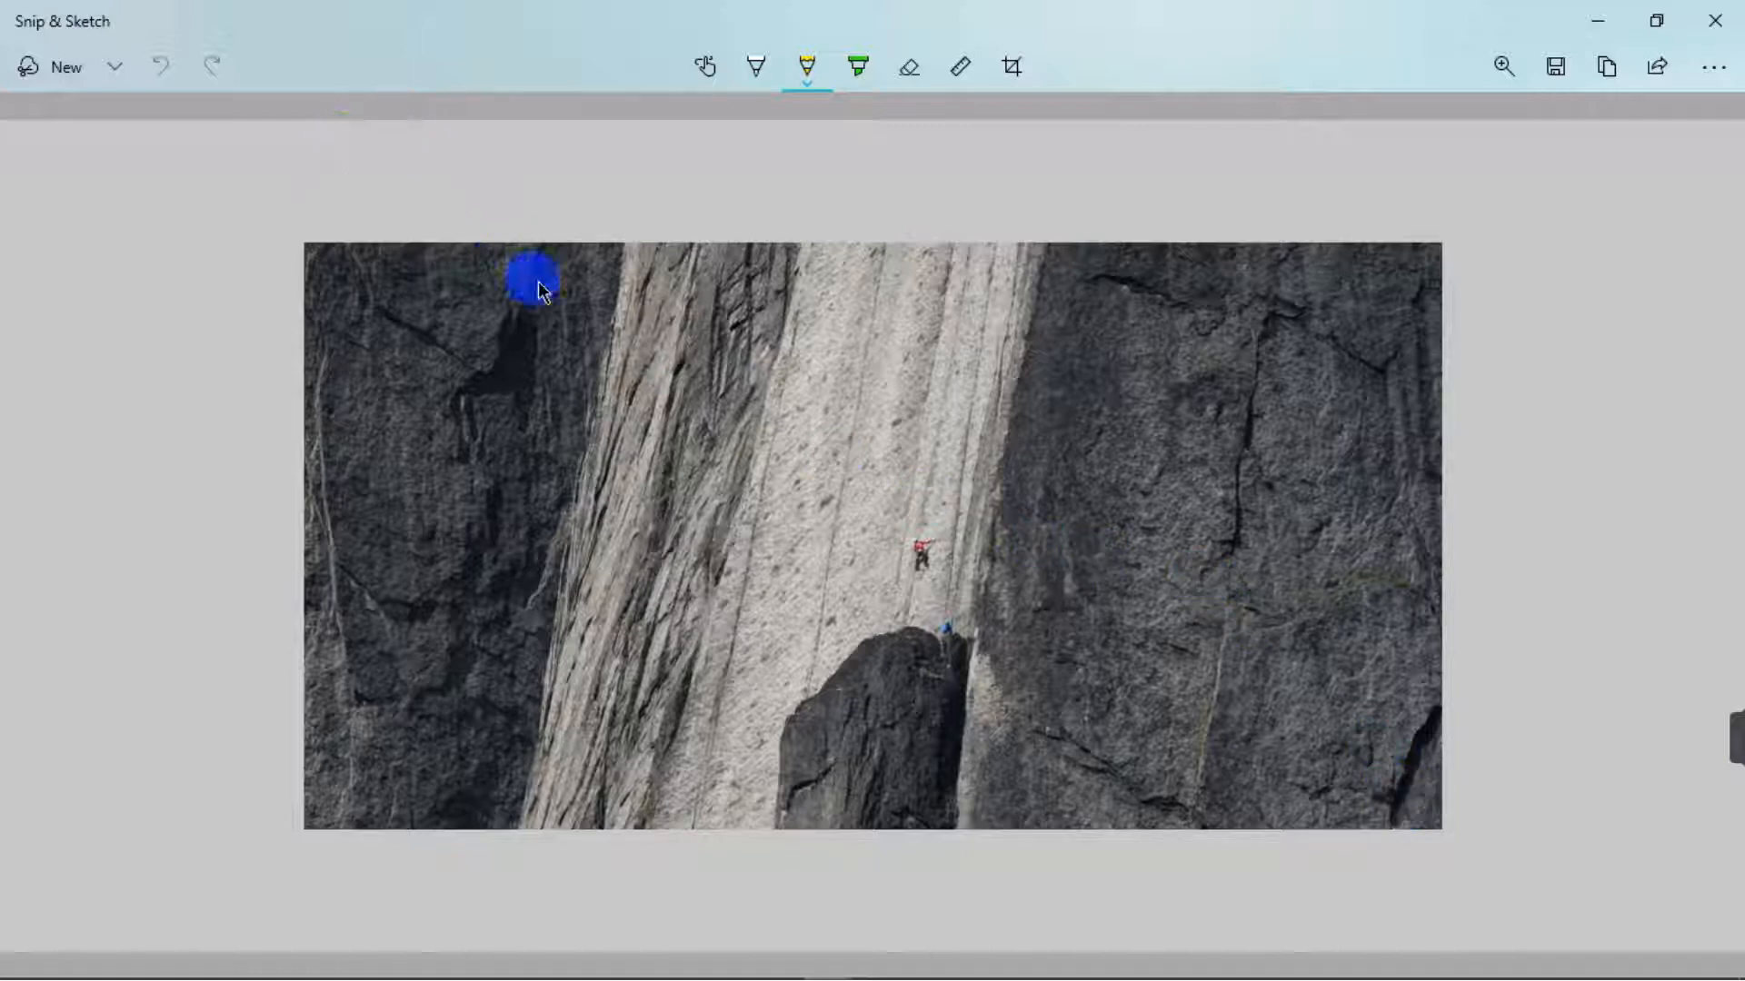
# Step: Capture a new freeform snip by tracing an outline around the underwater swimmer in the wallpaper
pyautogui.click(27, 73)
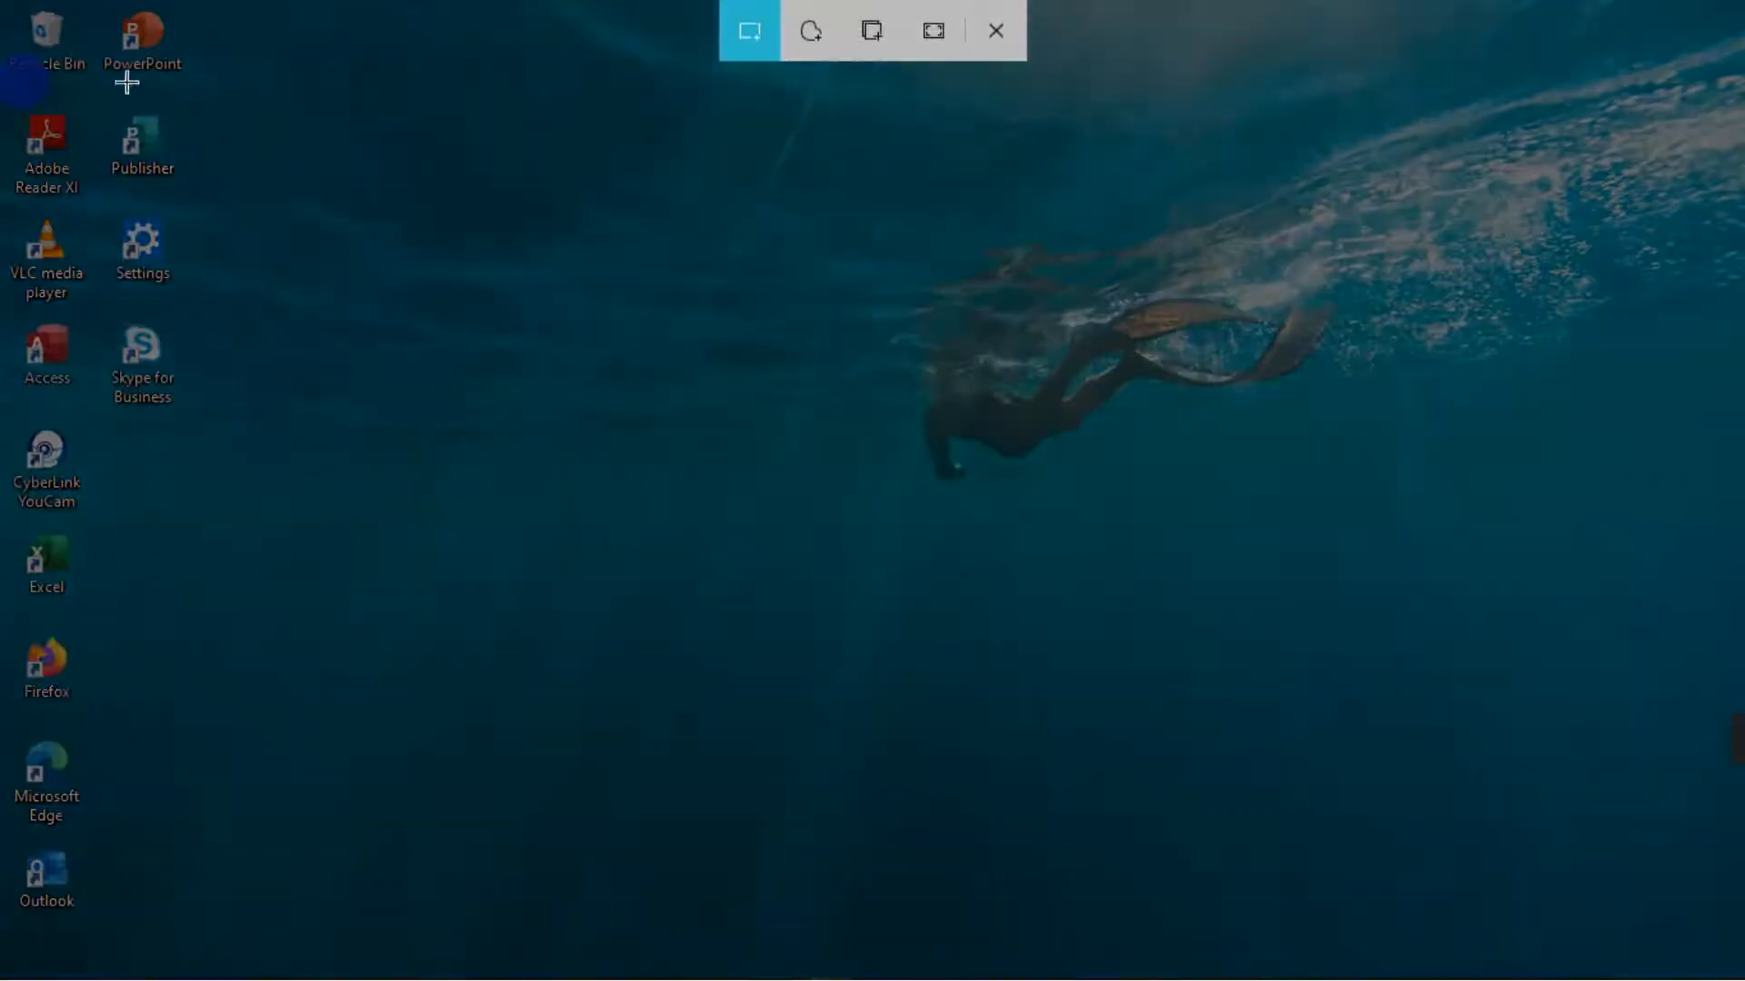
pyautogui.click(821, 46)
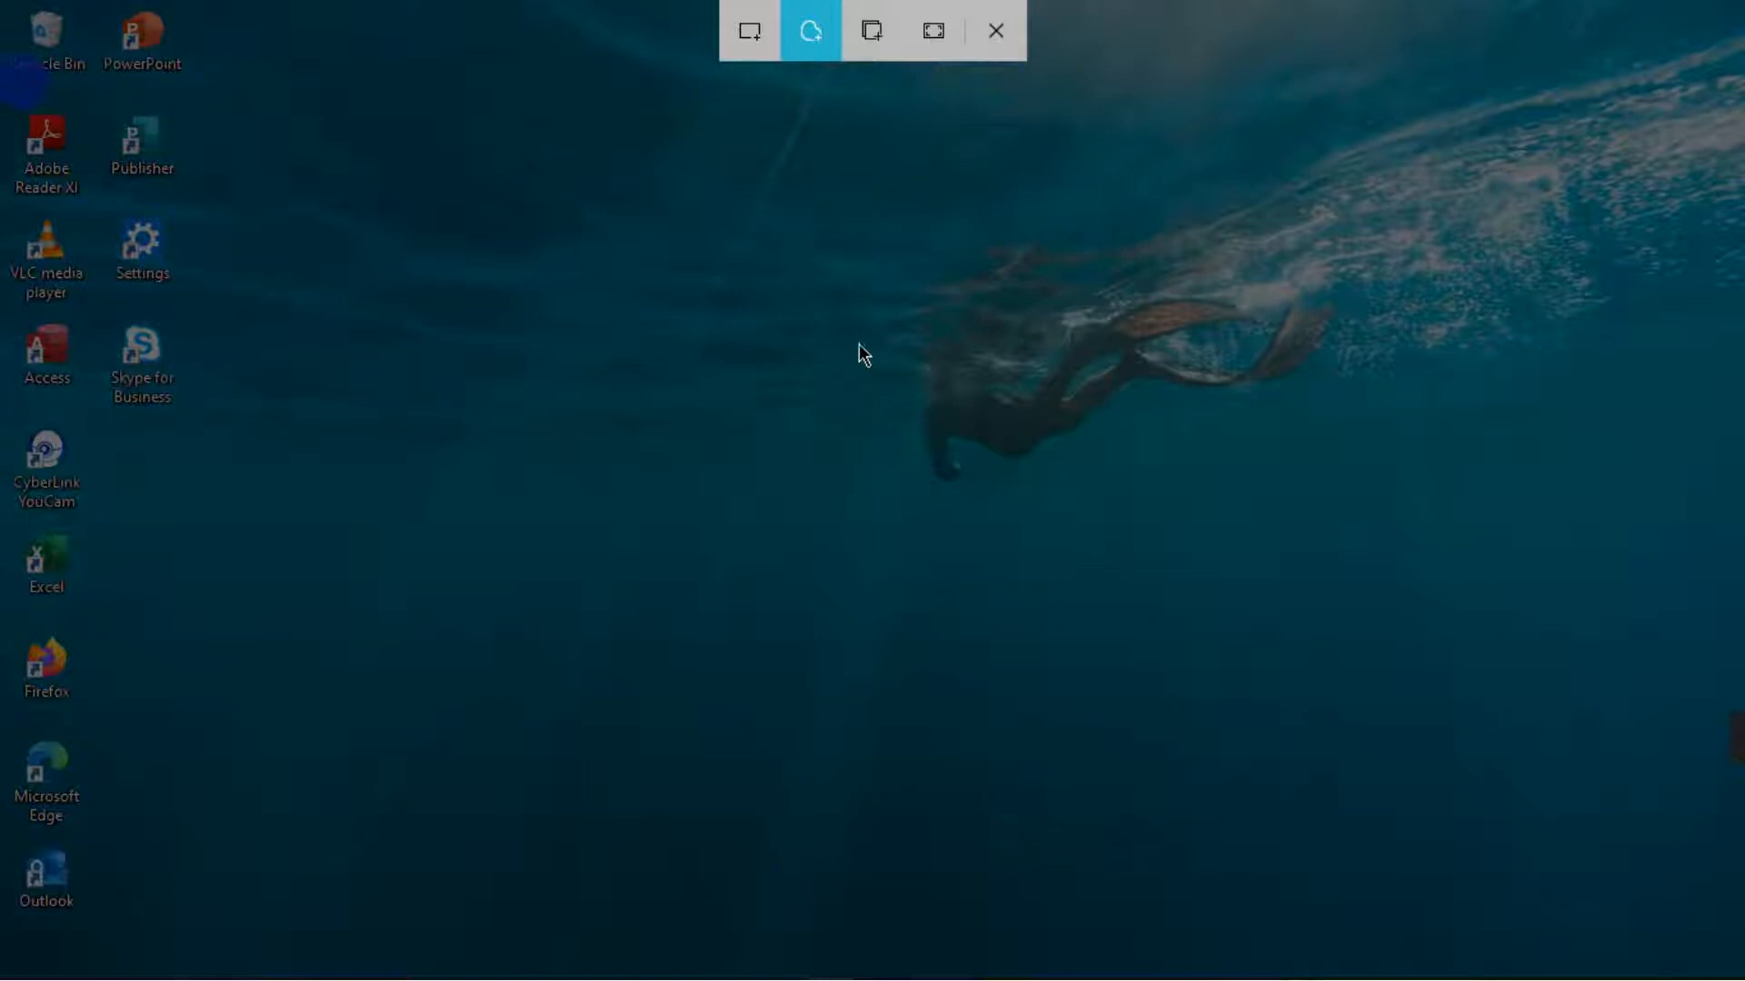
pyautogui.moveTo(834, 311); pyautogui.dragTo(838, 268)
pyautogui.moveTo(974, 216)
pyautogui.mouseDown()
pyautogui.moveTo(1146, 187)
pyautogui.moveTo(1343, 215)
pyautogui.moveTo(1395, 270)
pyautogui.moveTo(1425, 371)
pyautogui.moveTo(1415, 463)
pyautogui.moveTo(1203, 565)
pyautogui.moveTo(903, 542)
pyautogui.moveTo(828, 472)
pyautogui.mouseUp()
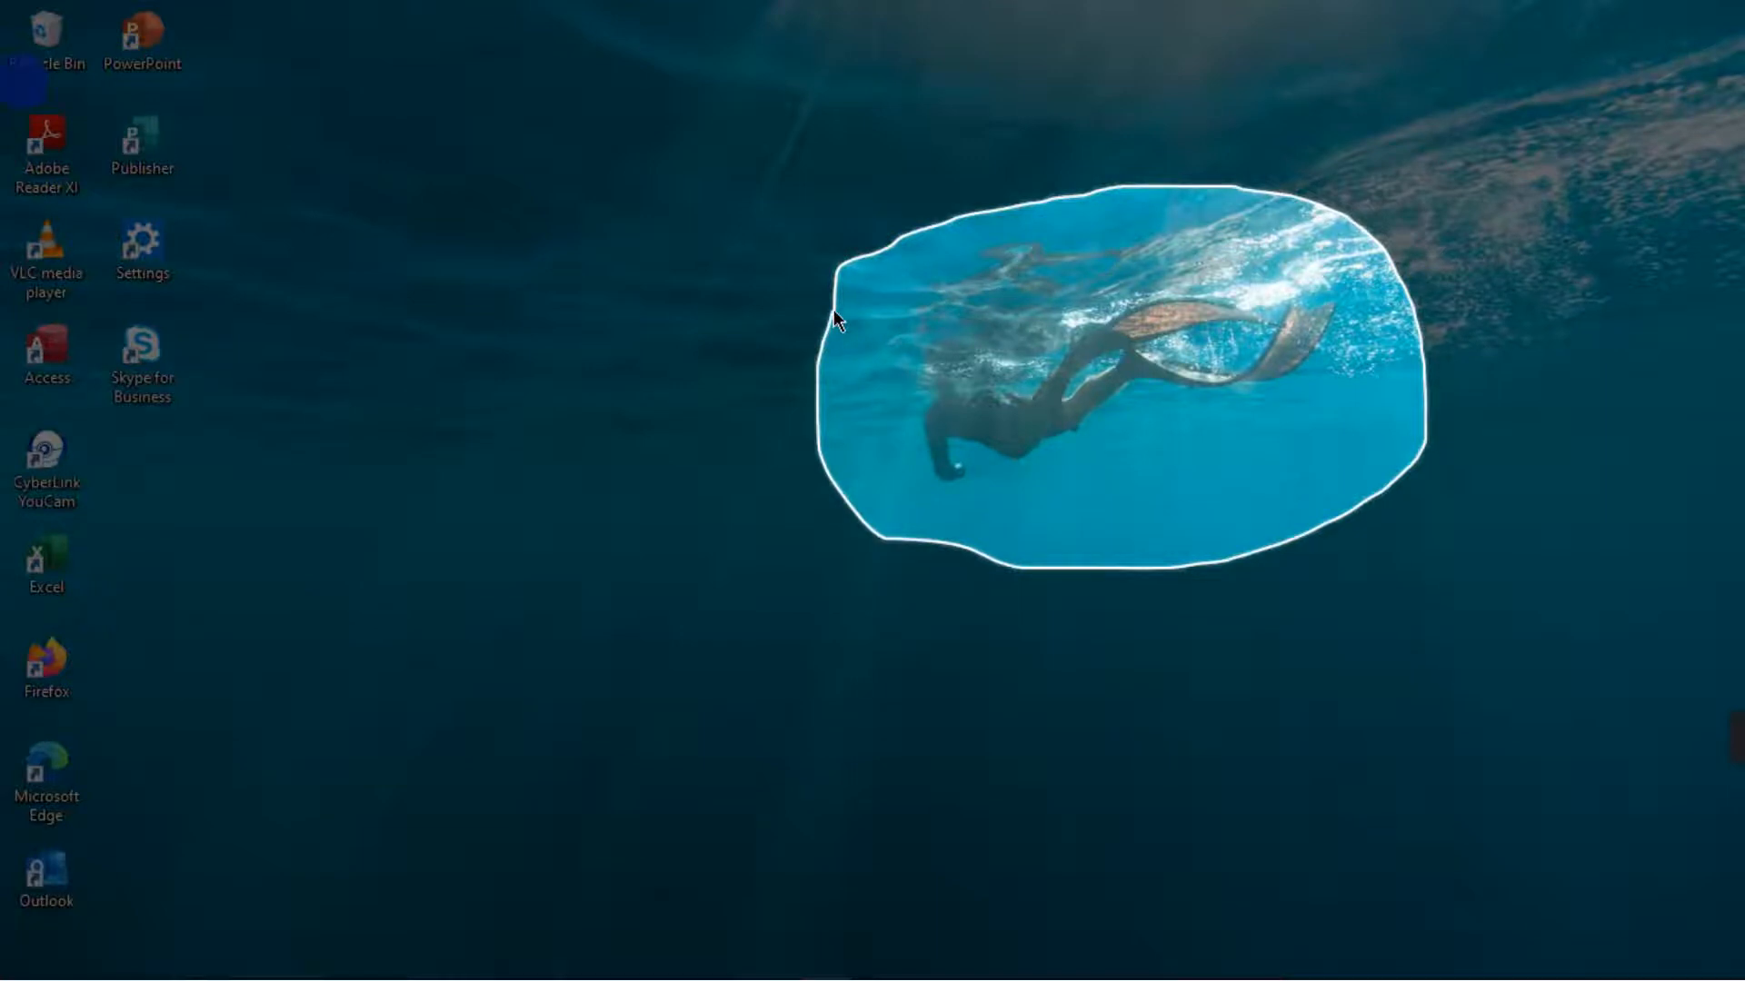
pyautogui.moveTo(833, 309); pyautogui.dragTo(833, 309)
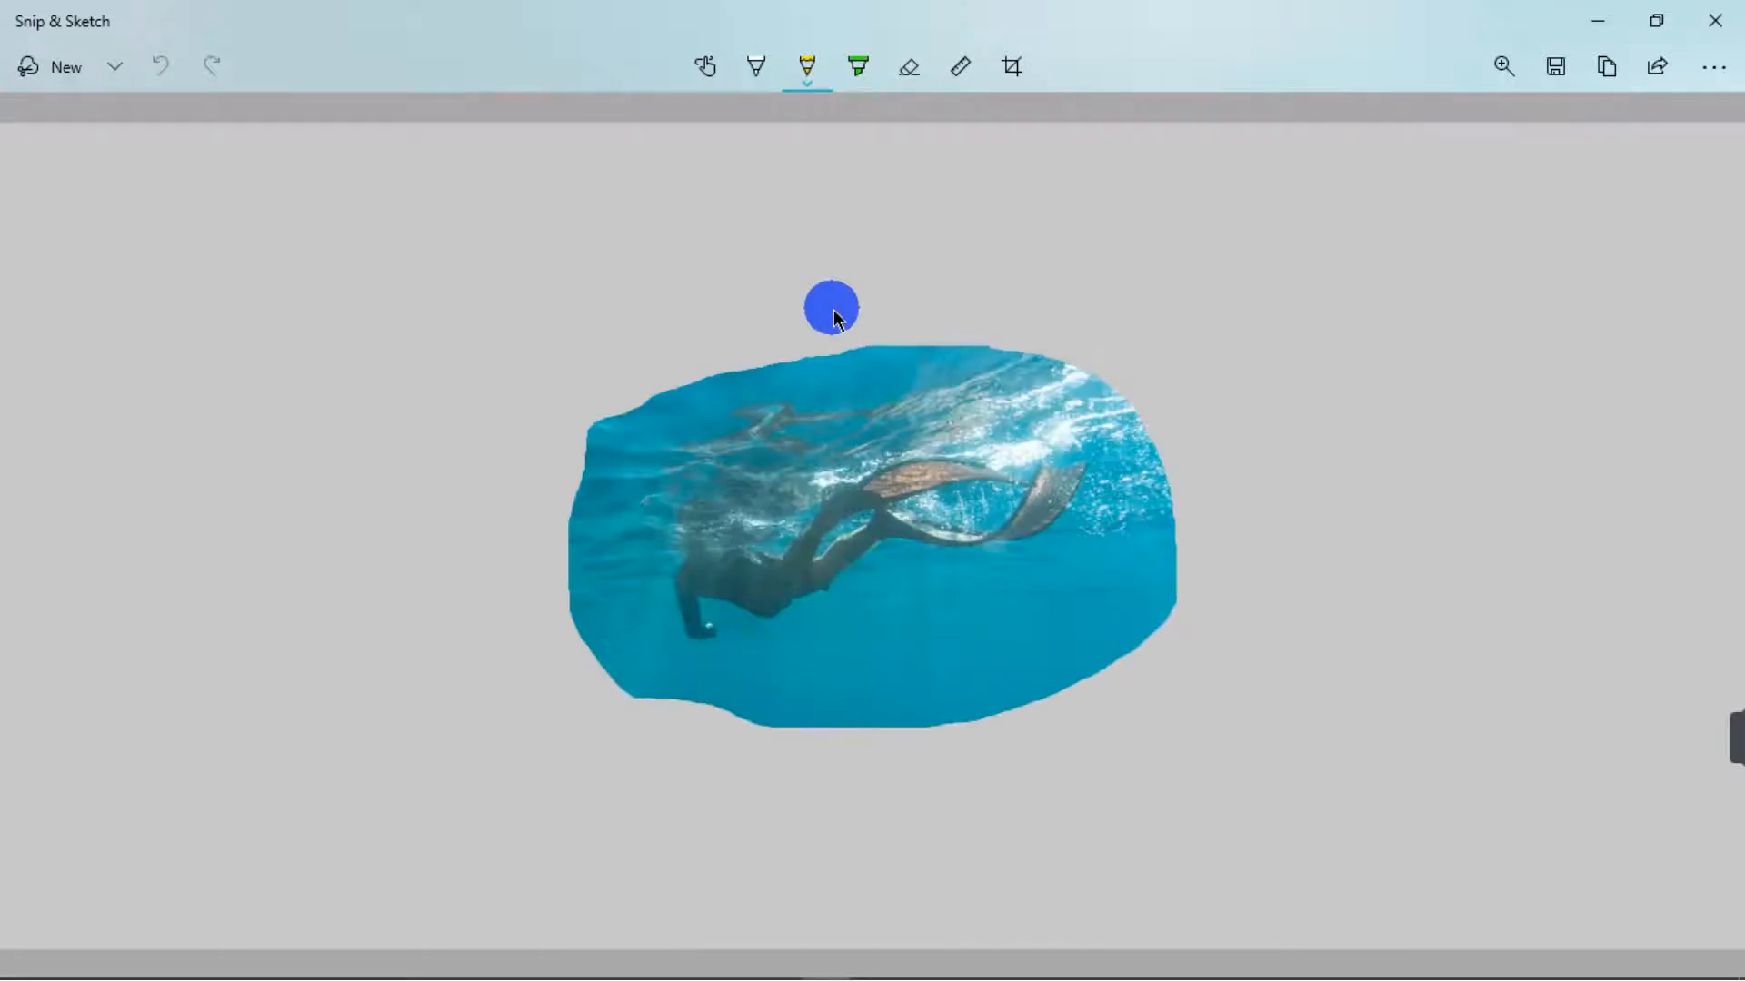
# Step: Capture a window snip of the File Explorer window, followed by a fullscreen snip of the whole desktop
pyautogui.click(56, 67)
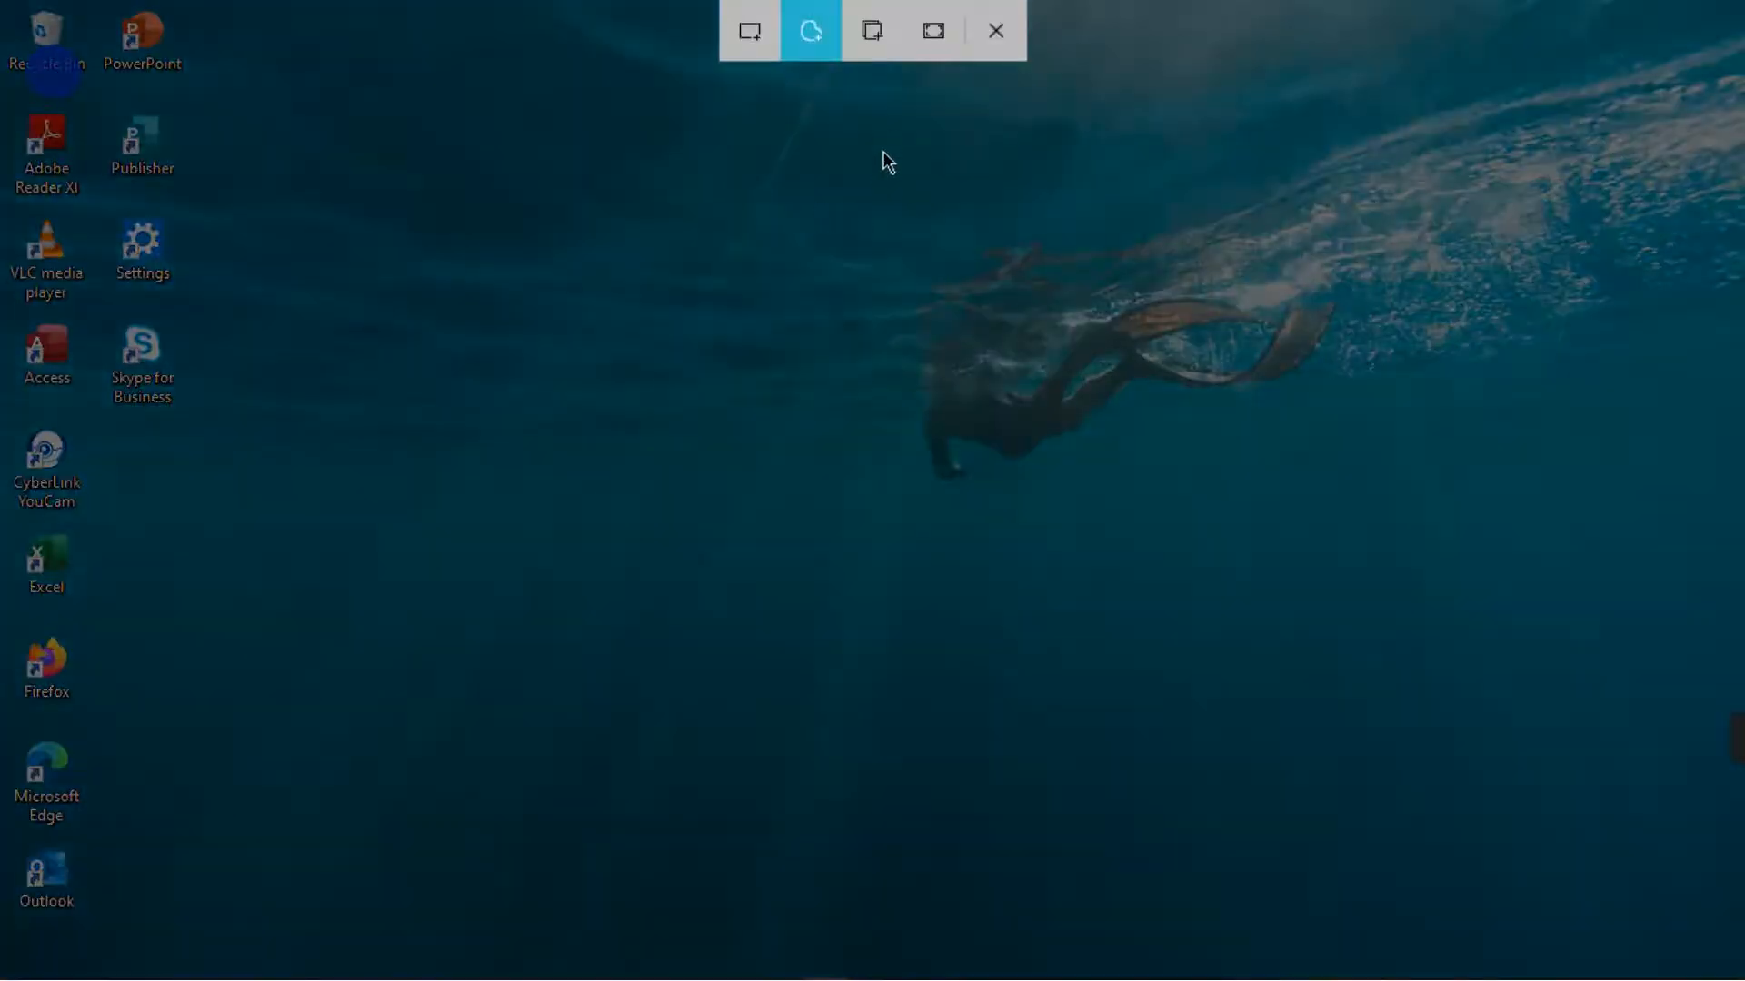
pyautogui.click(878, 47)
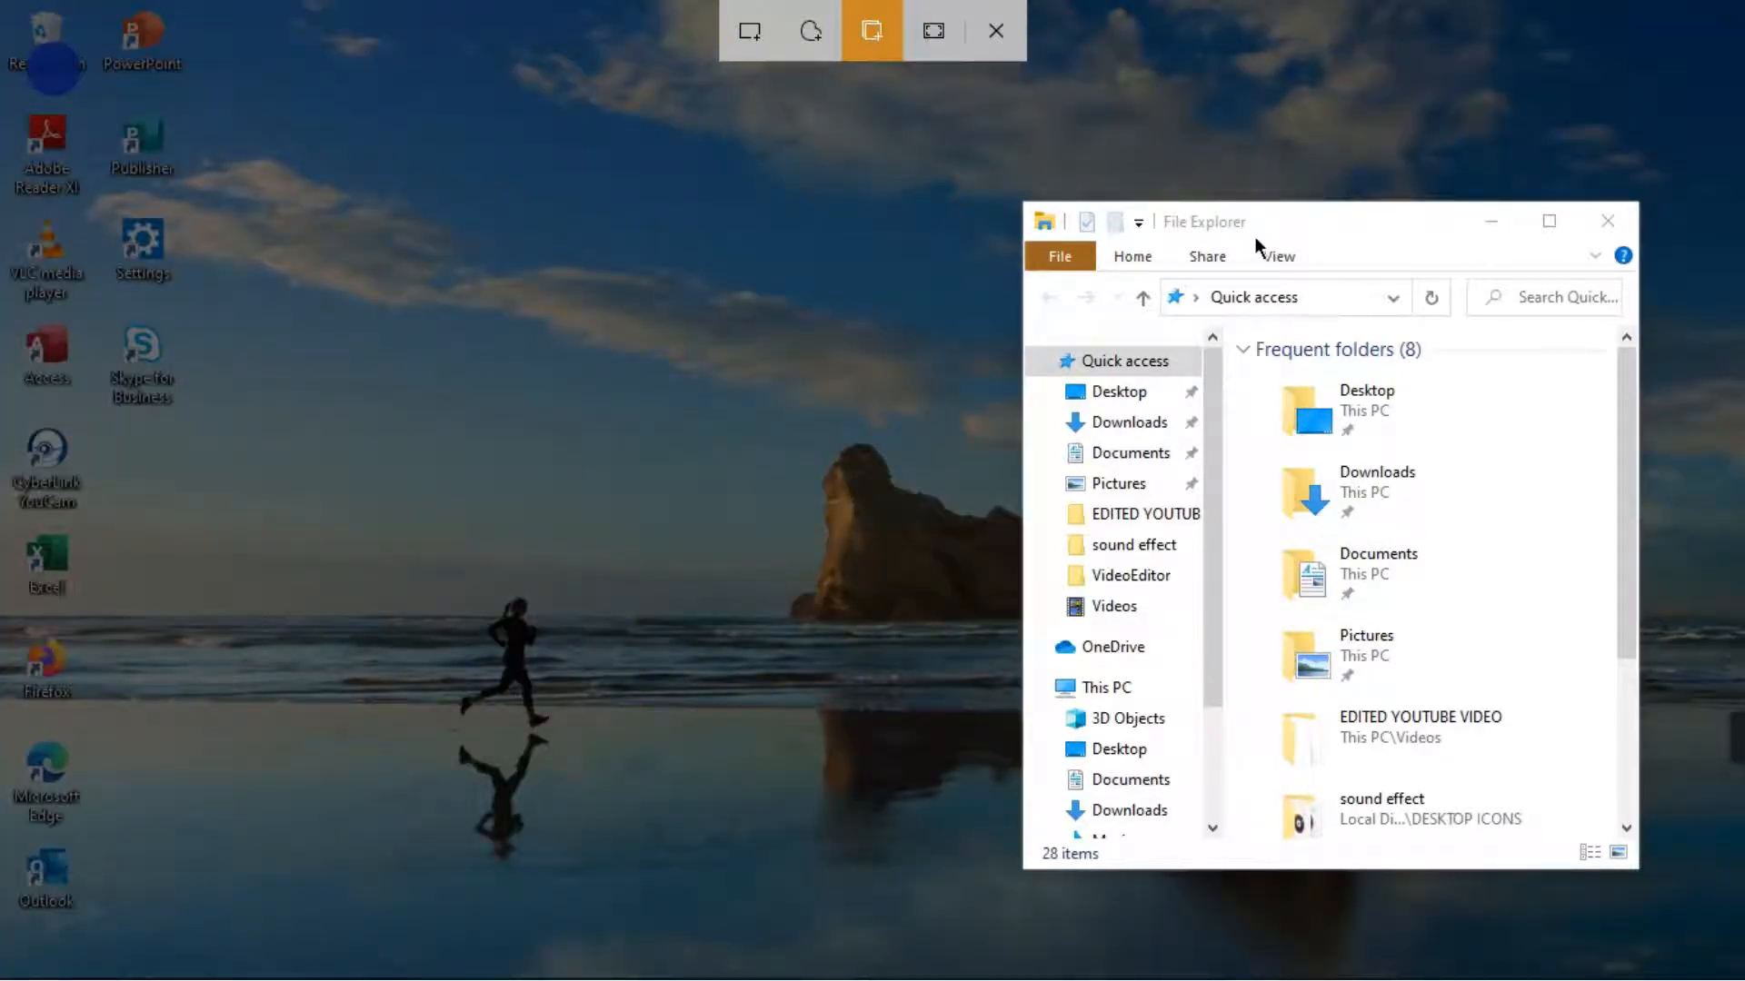
pyautogui.click(1306, 220)
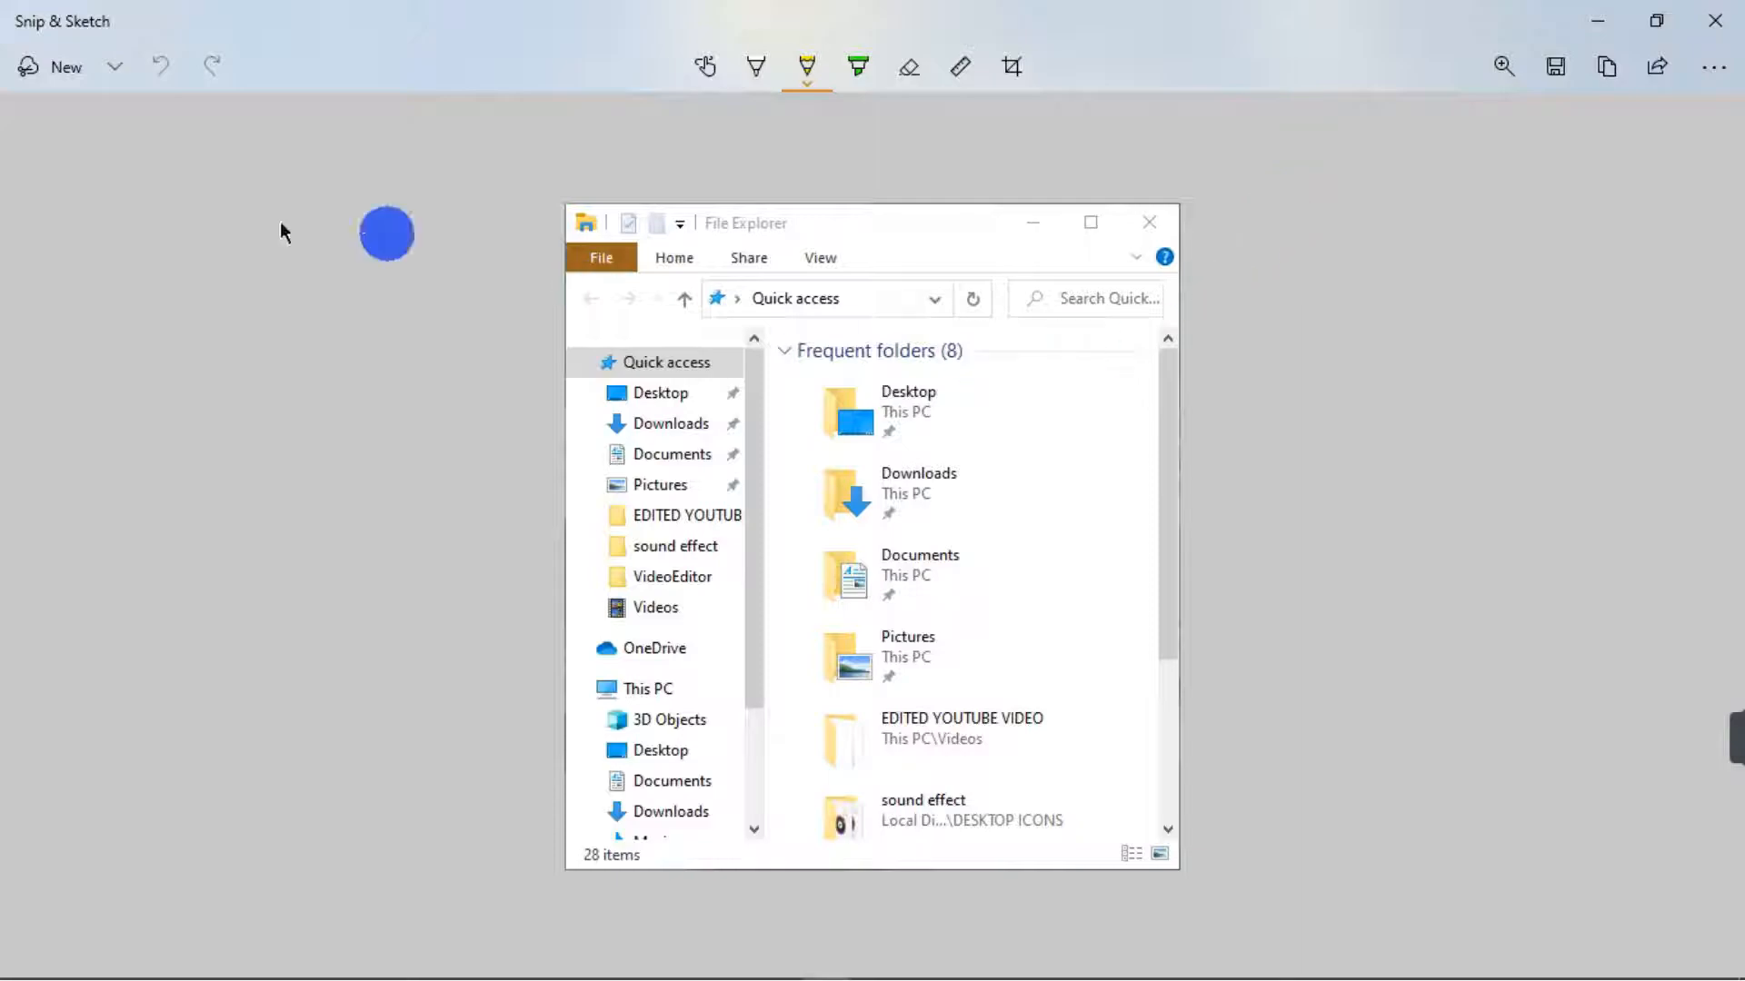
pyautogui.click(53, 84)
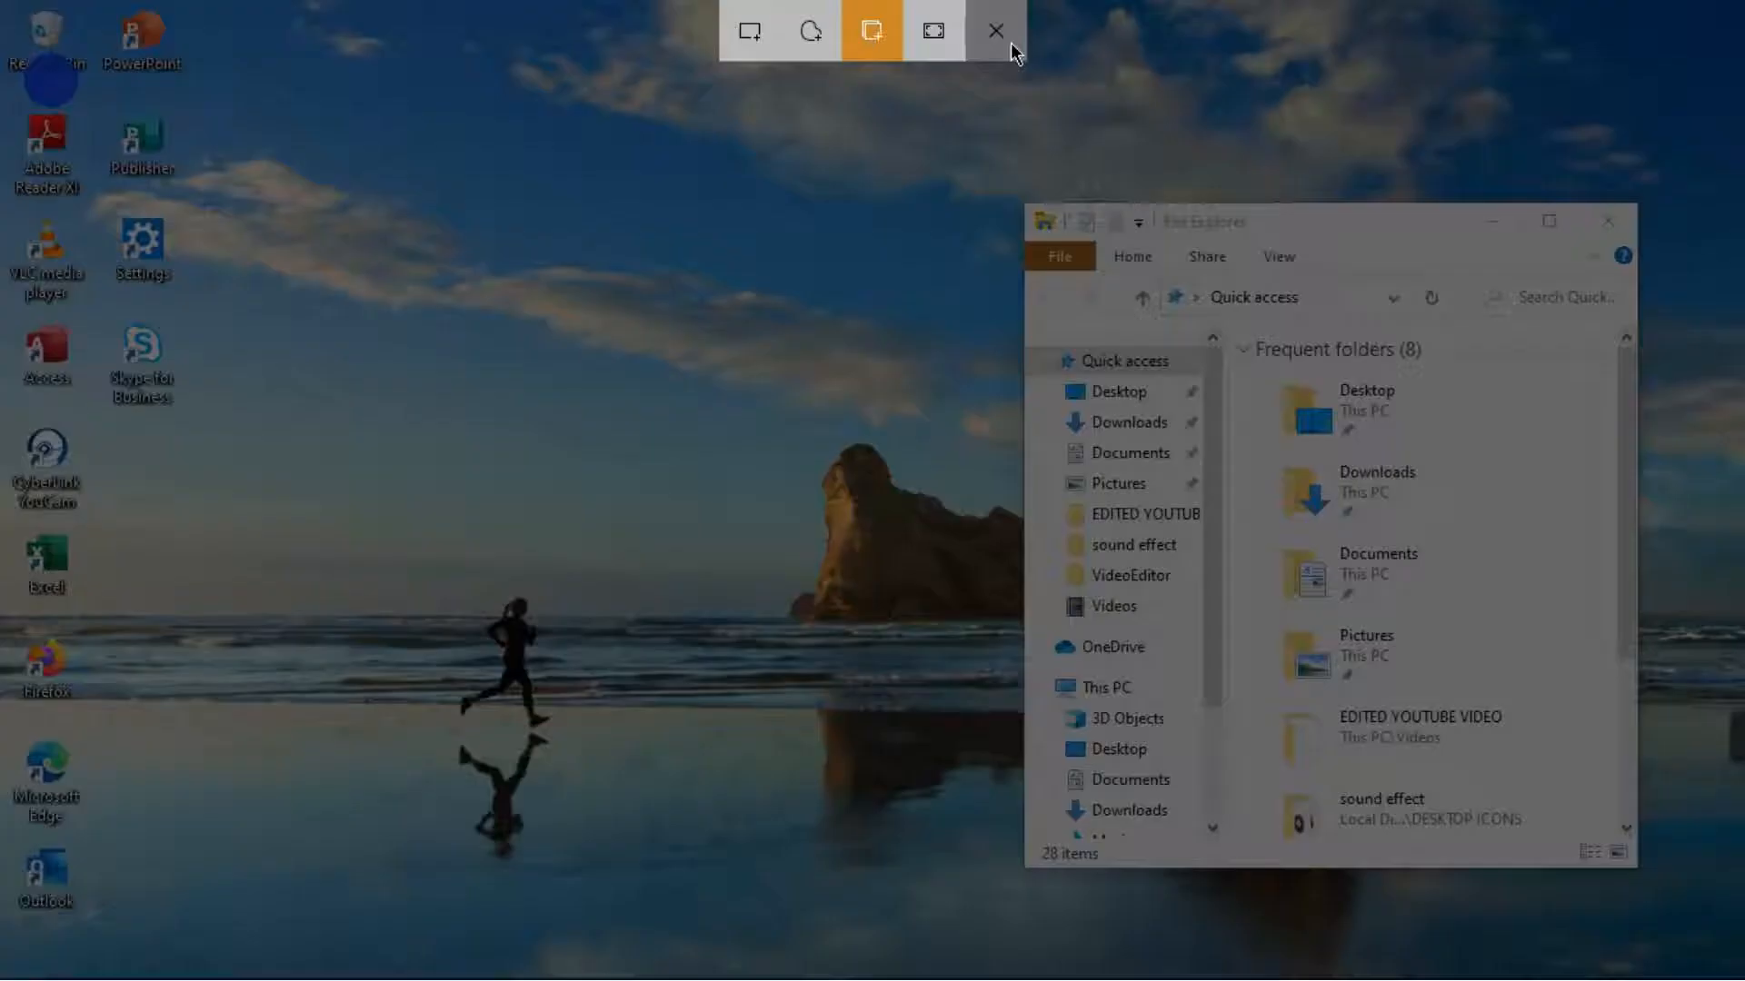
pyautogui.click(946, 48)
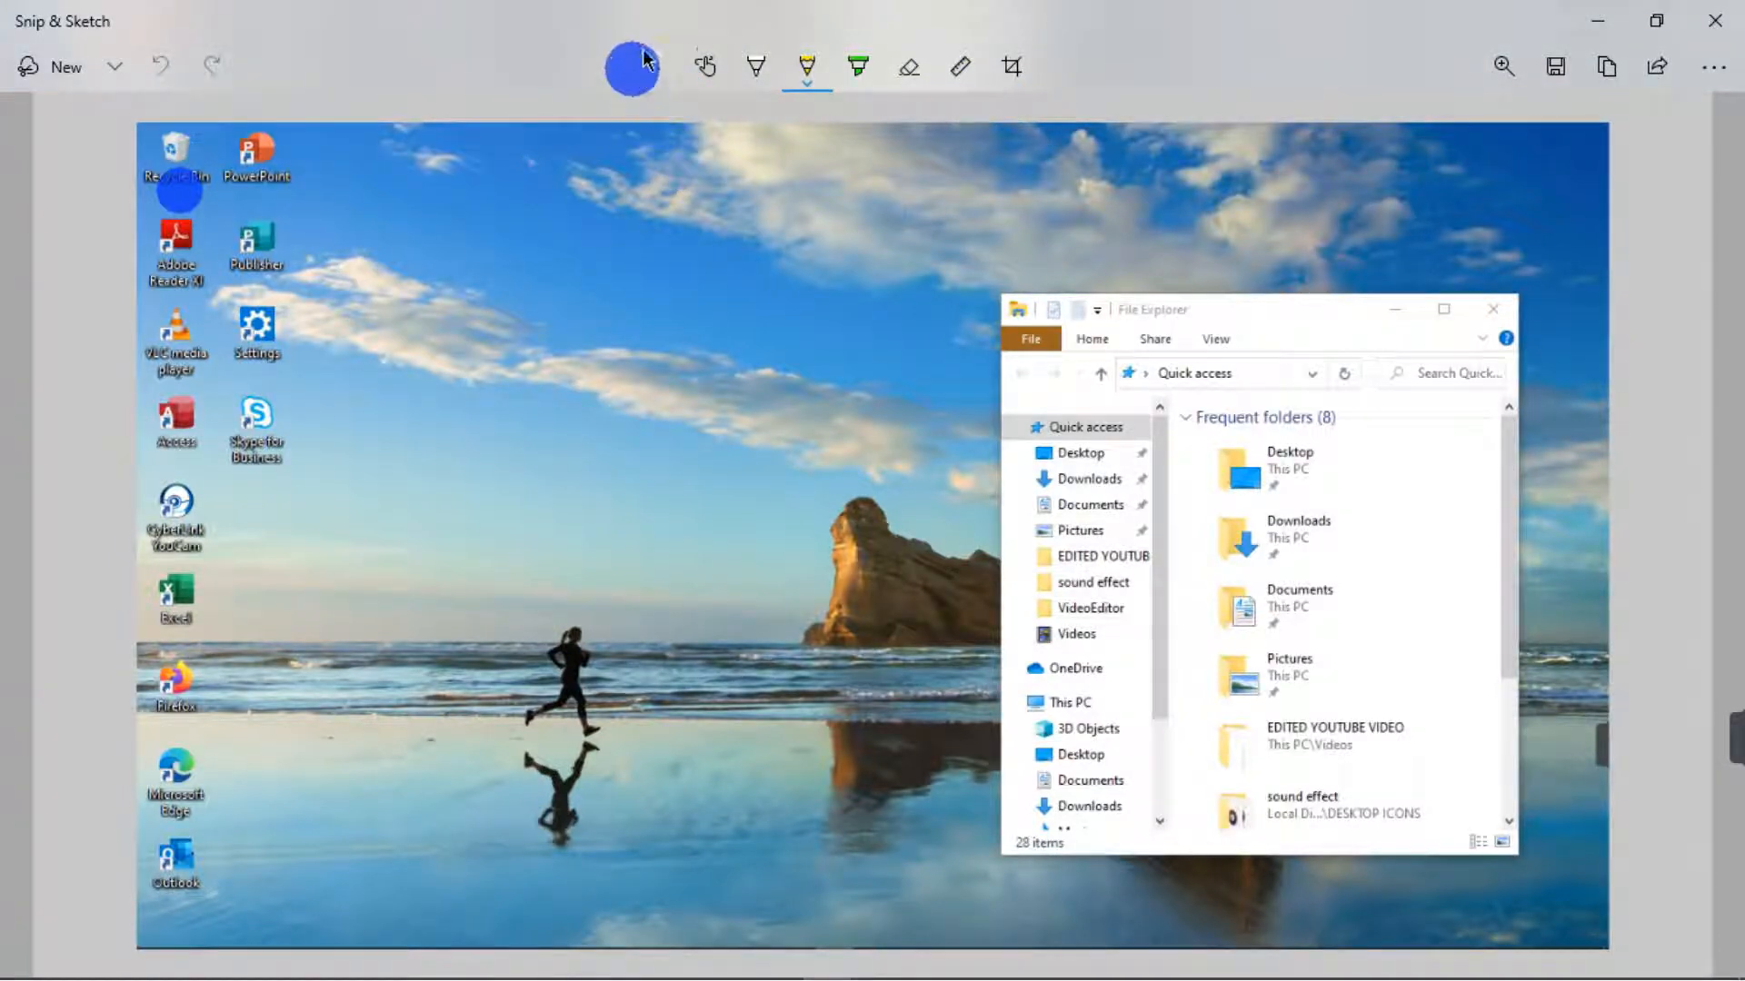
# Step: Set the ballpoint pen to black with a near-maximum stroke size and scribble across the middle of the fullscreen snip
pyautogui.click(770, 89)
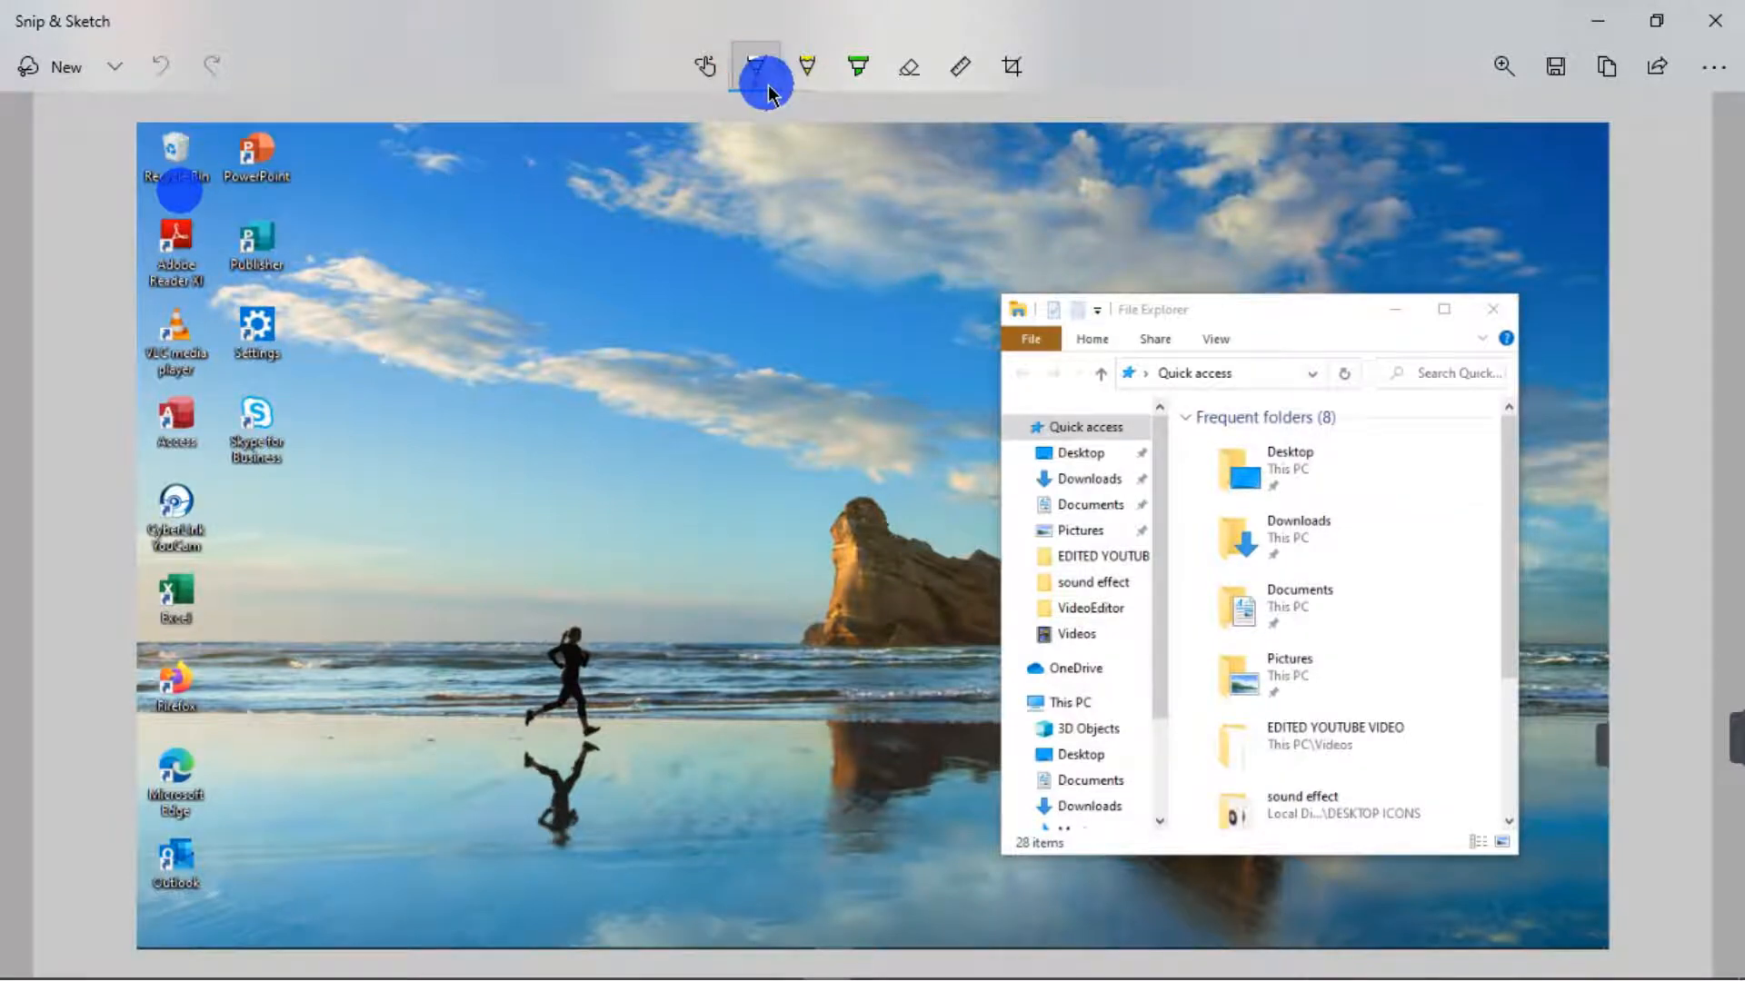
pyautogui.click(767, 78)
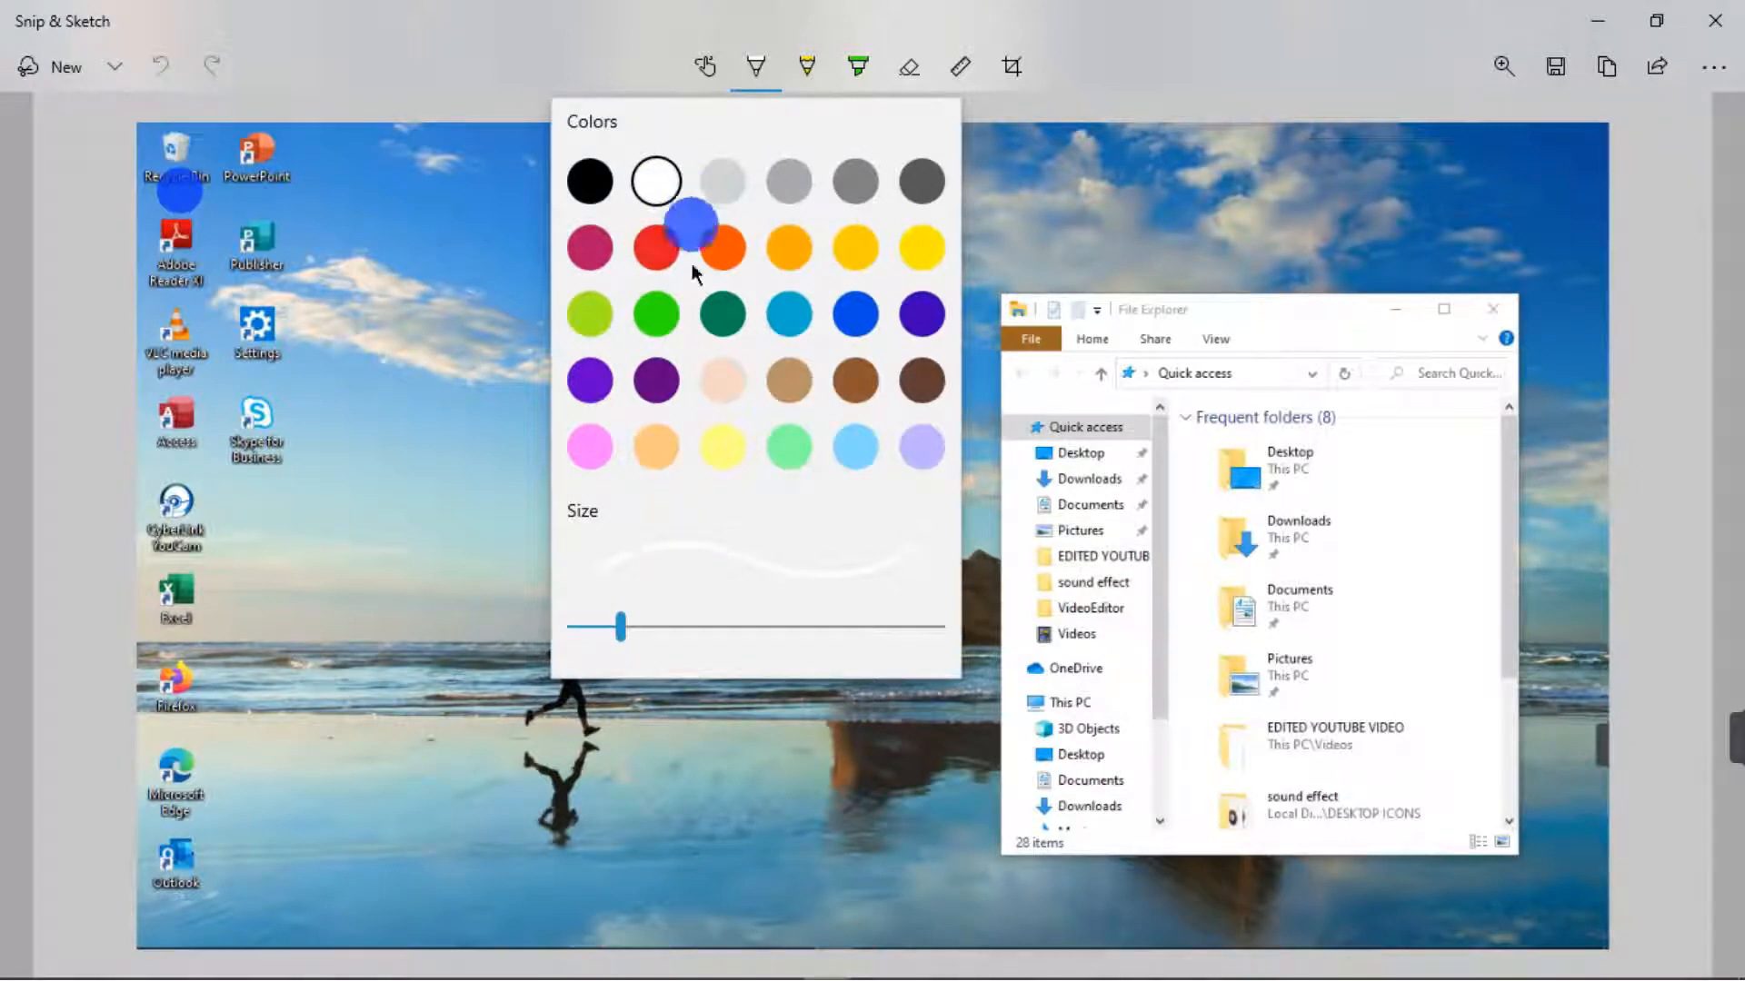
pyautogui.click(604, 186)
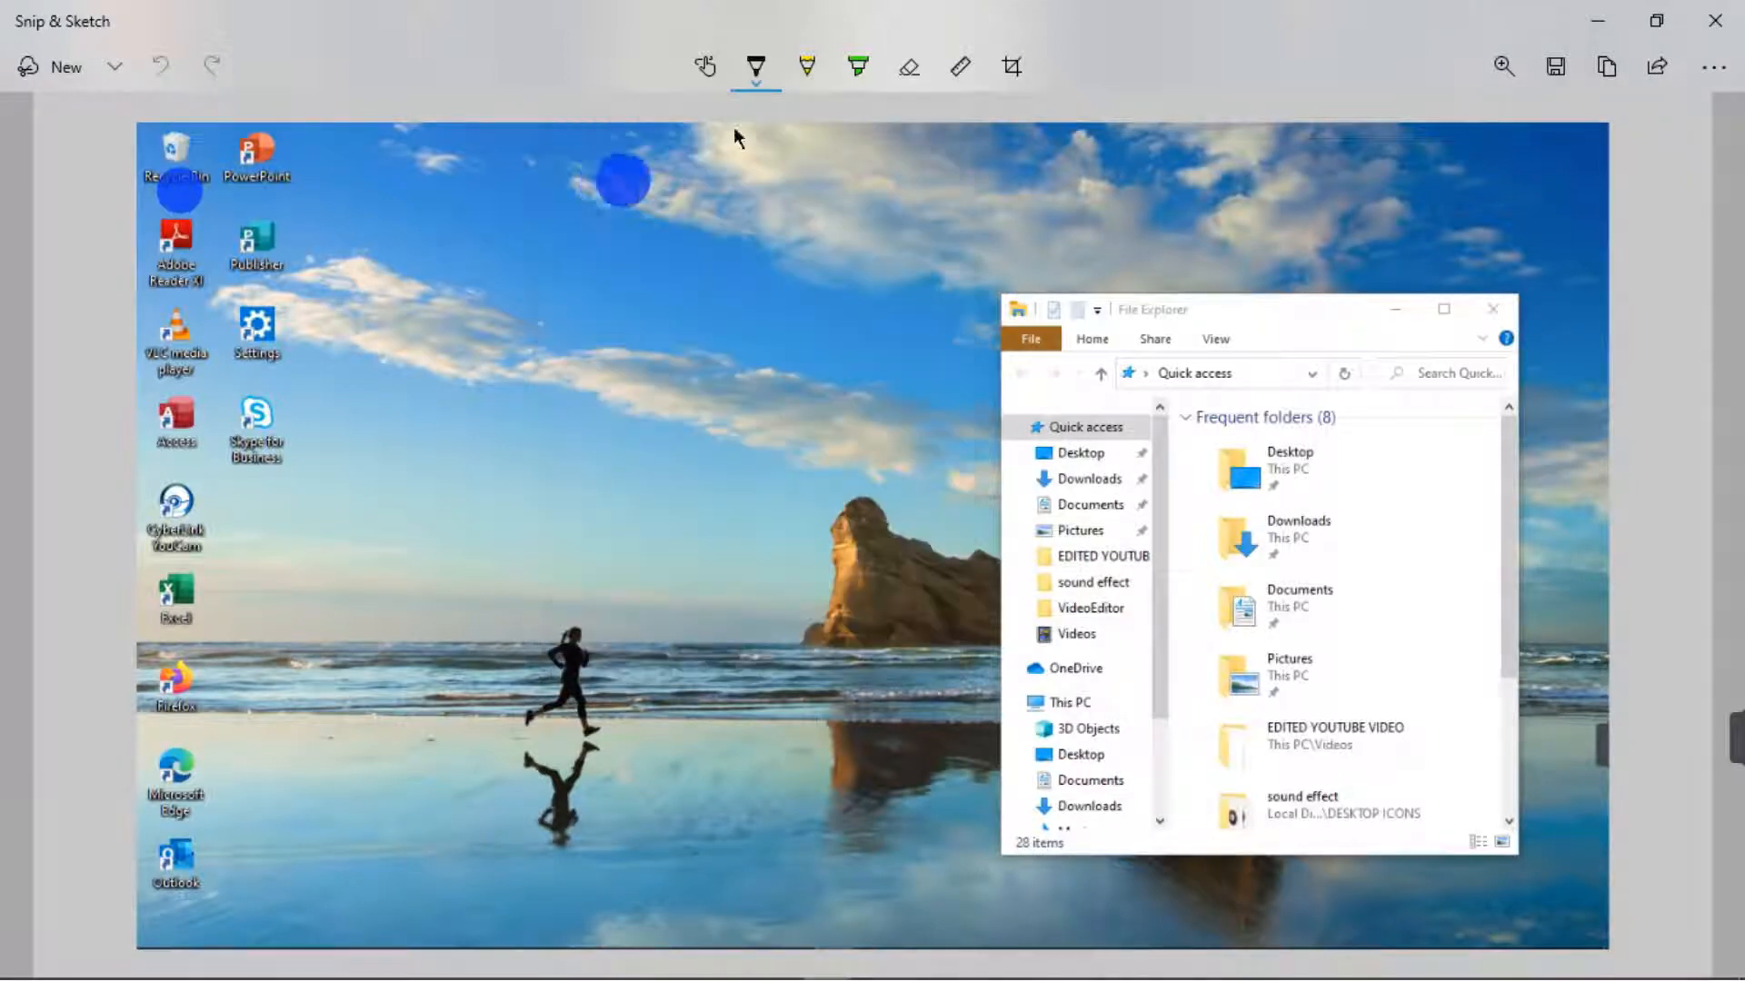
pyautogui.click(751, 71)
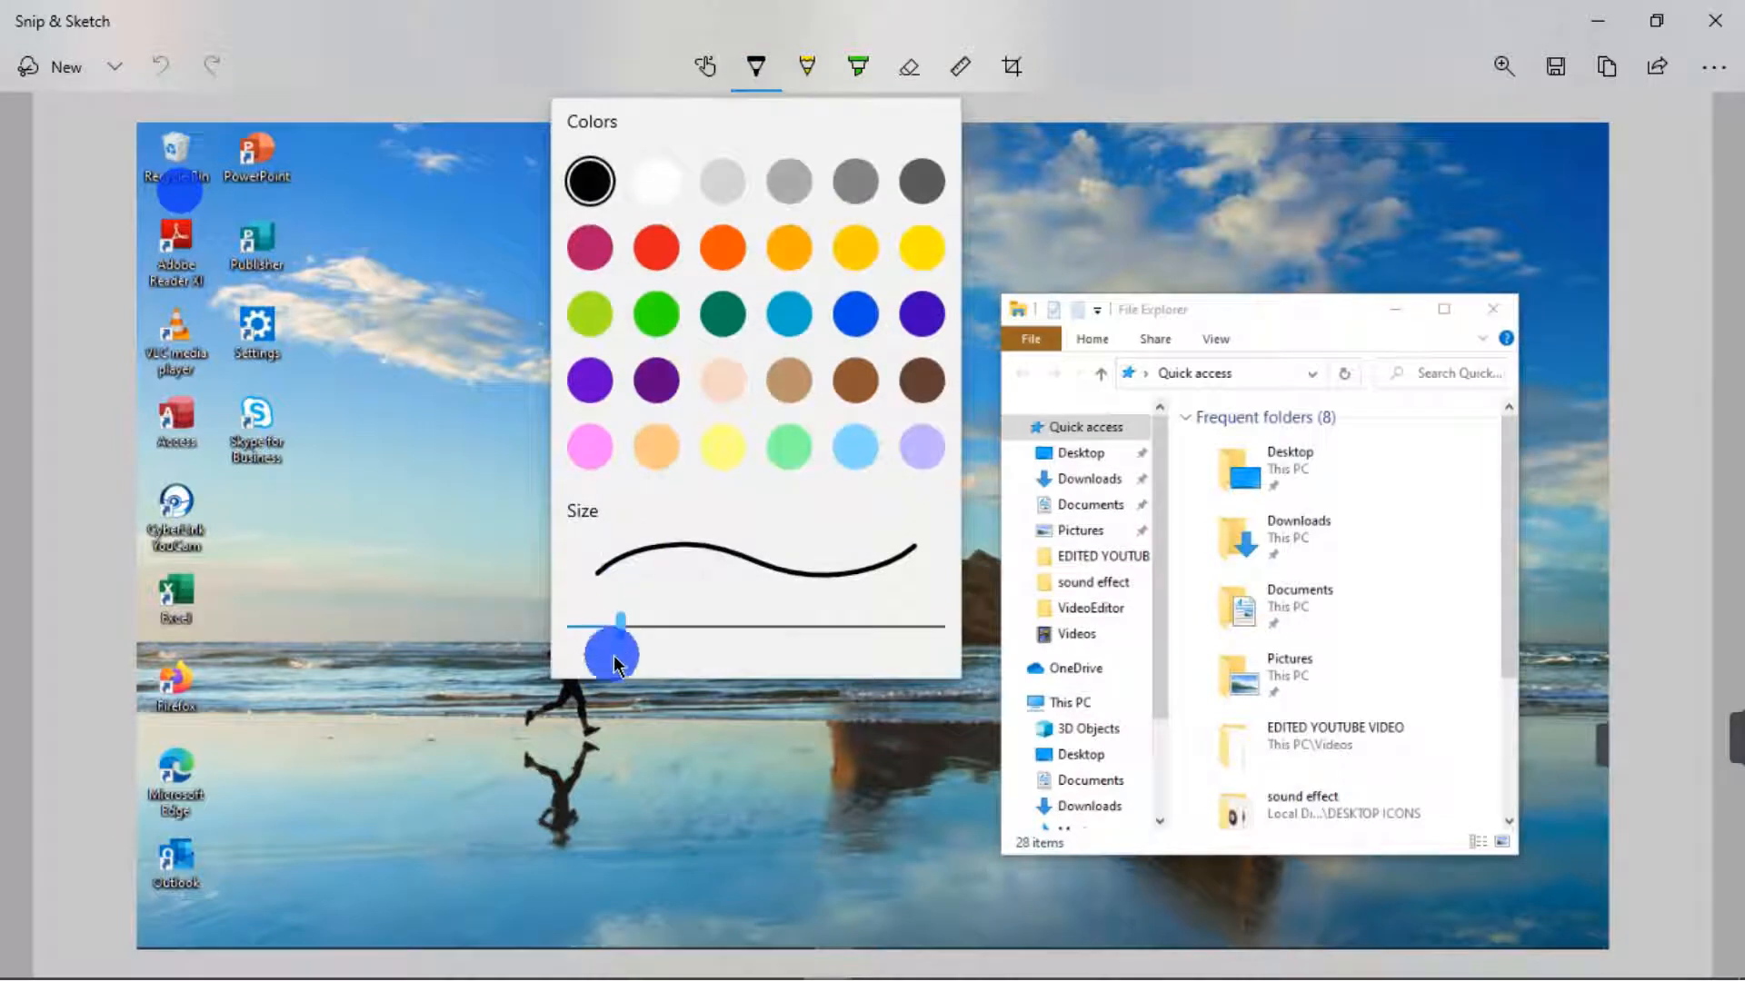
pyautogui.moveTo(619, 653)
pyautogui.mouseDown()
pyautogui.moveTo(767, 607)
pyautogui.moveTo(893, 603)
pyautogui.moveTo(707, 630)
pyautogui.moveTo(909, 624)
pyautogui.mouseUp()
pyautogui.moveTo(311, 233)
pyautogui.mouseDown()
pyautogui.moveTo(414, 465)
pyautogui.moveTo(554, 566)
pyautogui.moveTo(701, 401)
pyautogui.moveTo(888, 682)
pyautogui.moveTo(727, 799)
pyautogui.moveTo(831, 733)
pyautogui.mouseUp()
# Step: Set the pencil to green with a near-maximum stroke size and scribble across the snip into the File Explorer window
pyautogui.click(804, 78)
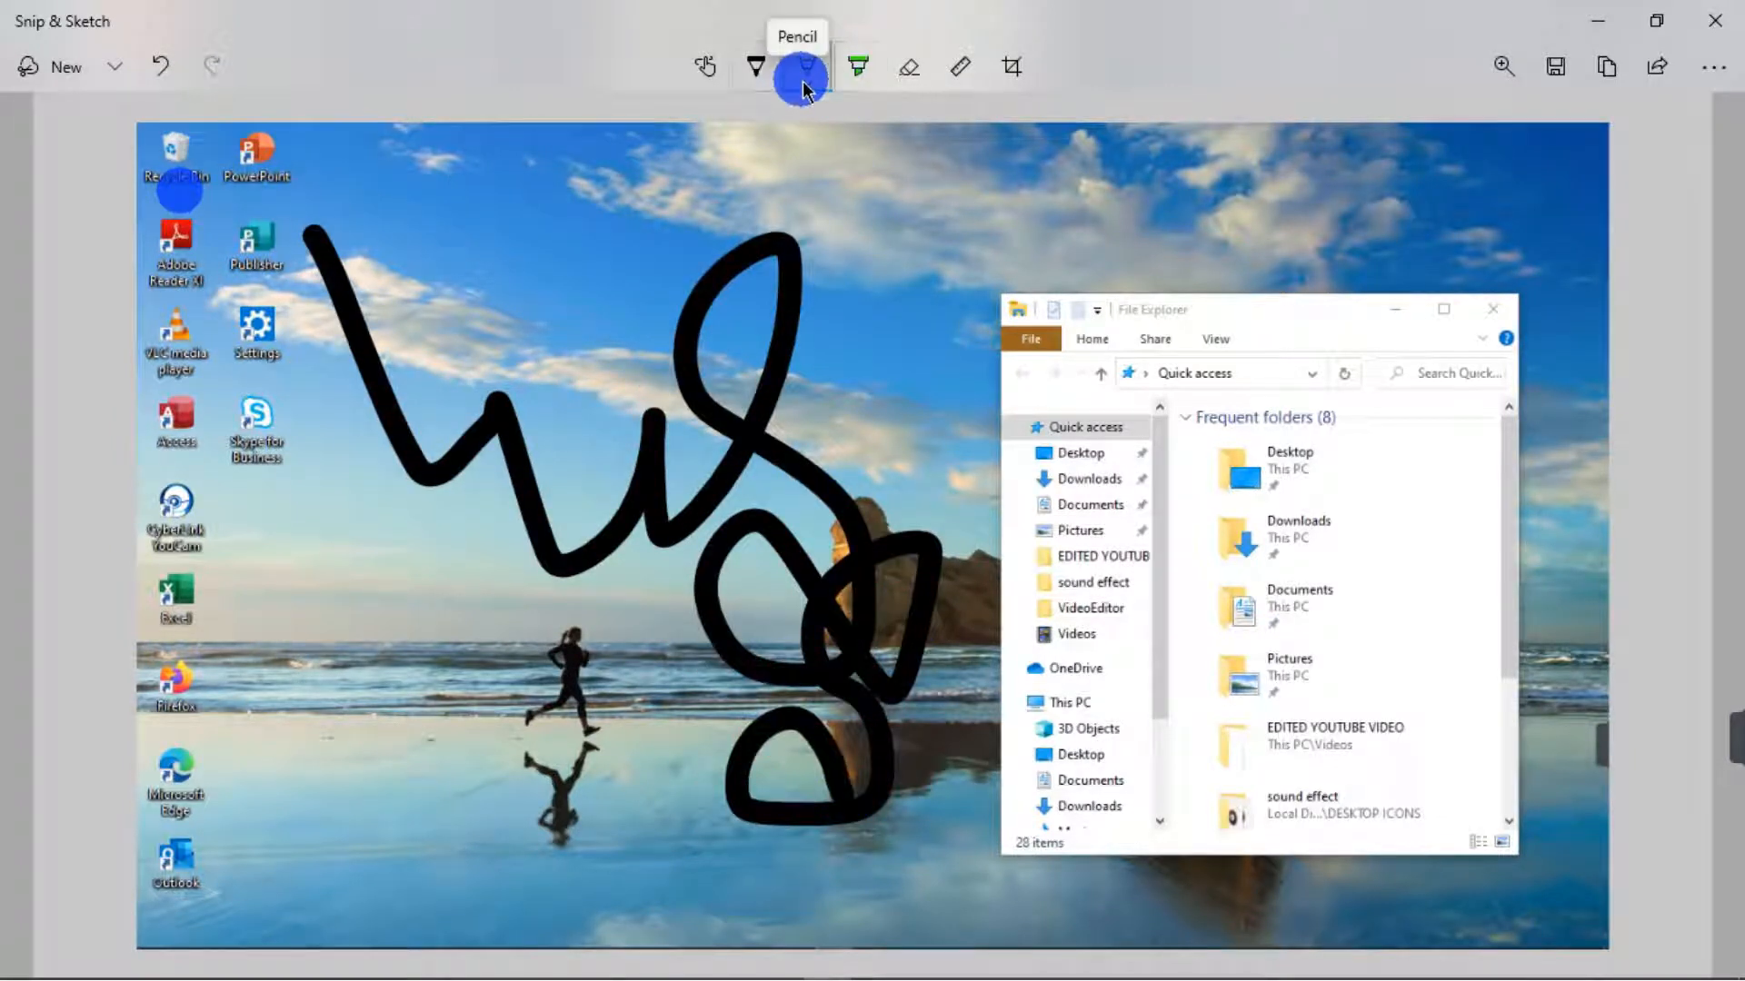
pyautogui.click(803, 82)
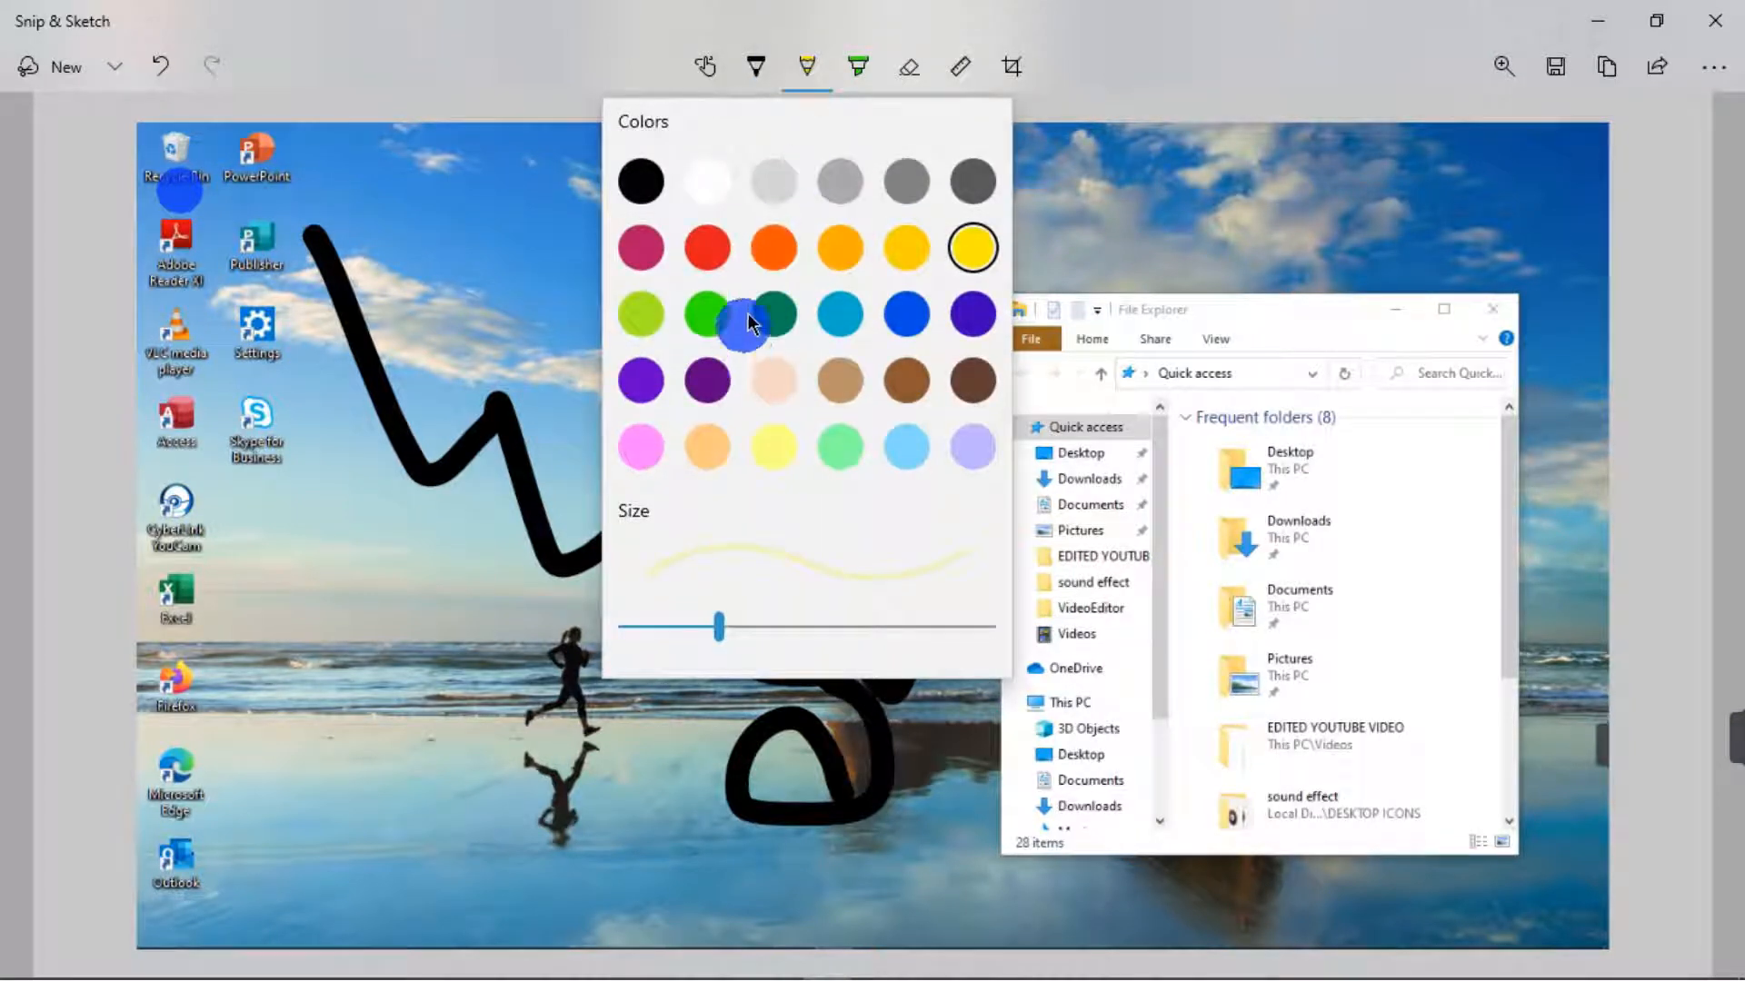
pyautogui.click(721, 313)
pyautogui.click(711, 323)
pyautogui.click(807, 66)
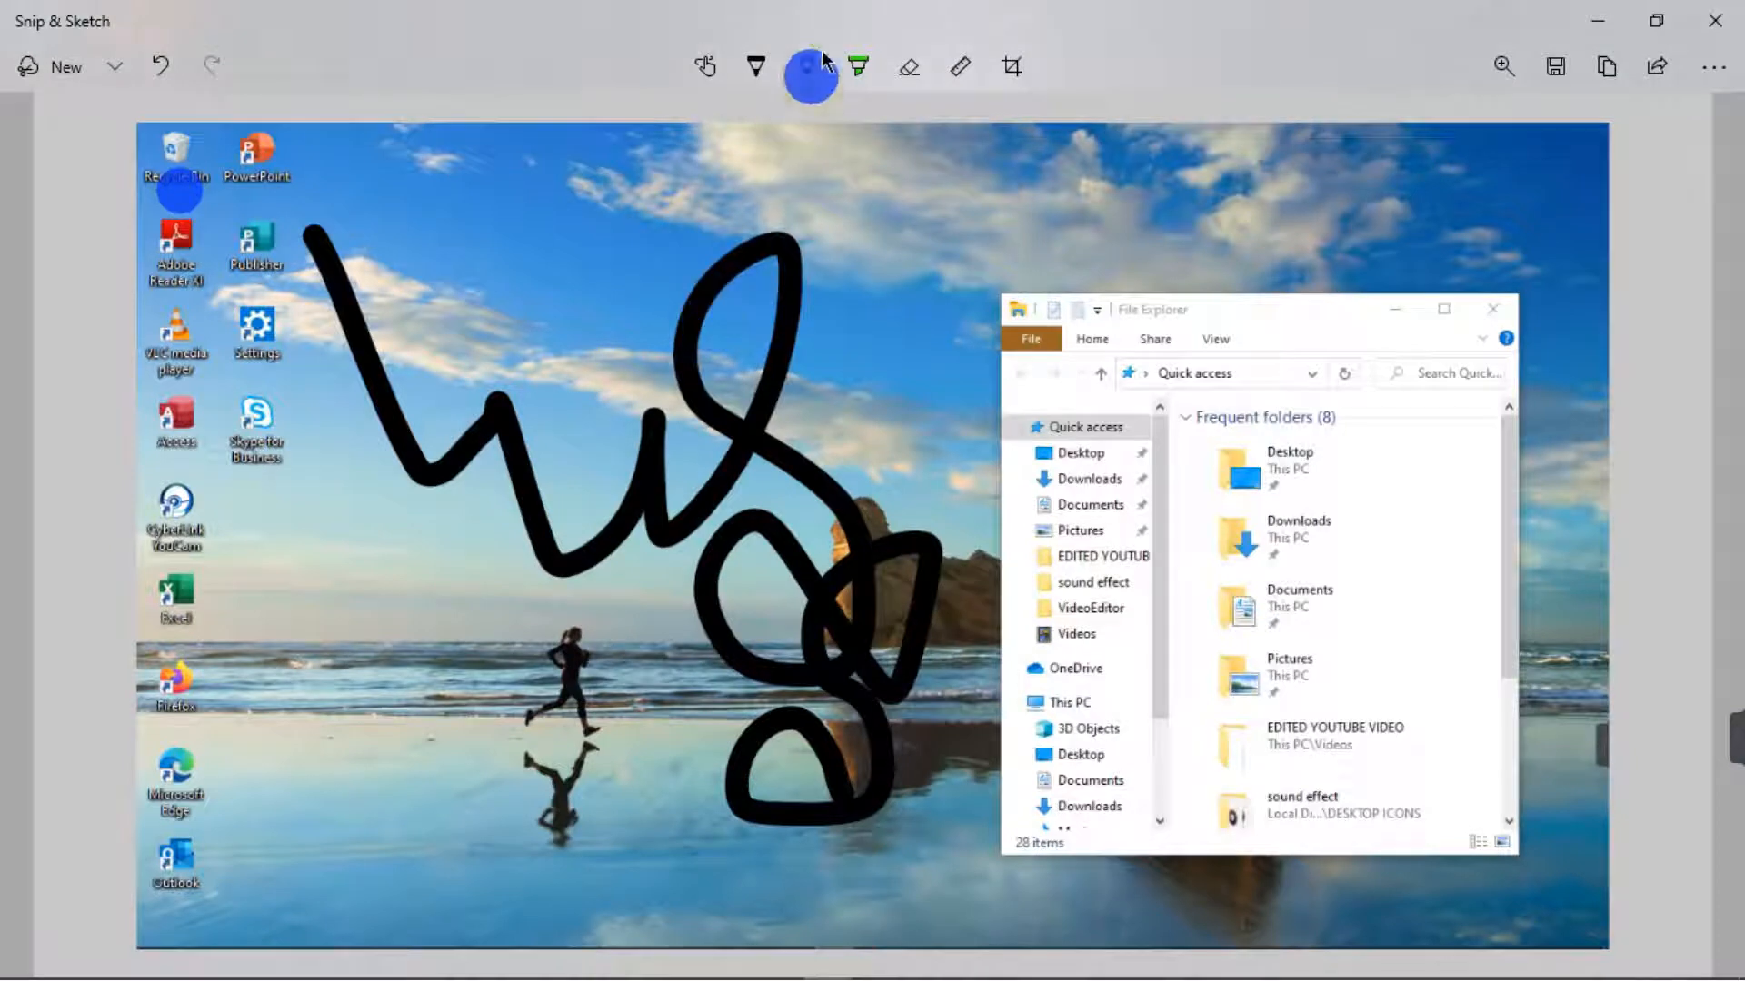
pyautogui.click(818, 66)
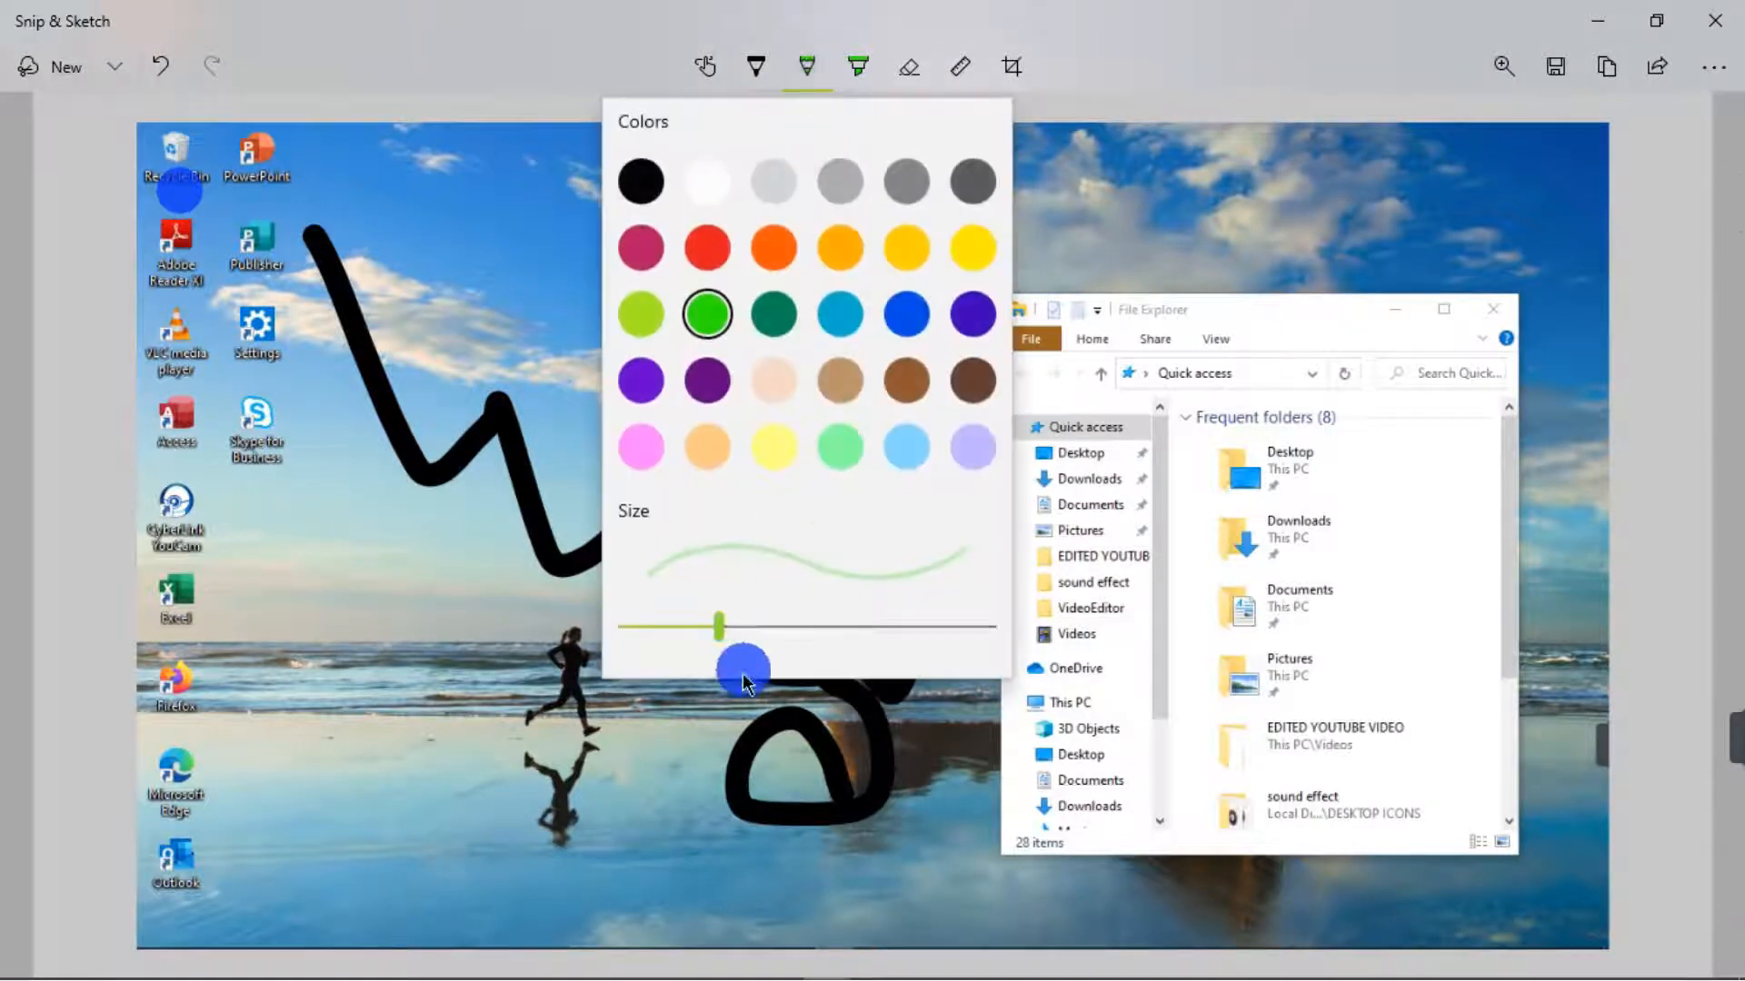
pyautogui.moveTo(729, 644); pyautogui.dragTo(978, 623)
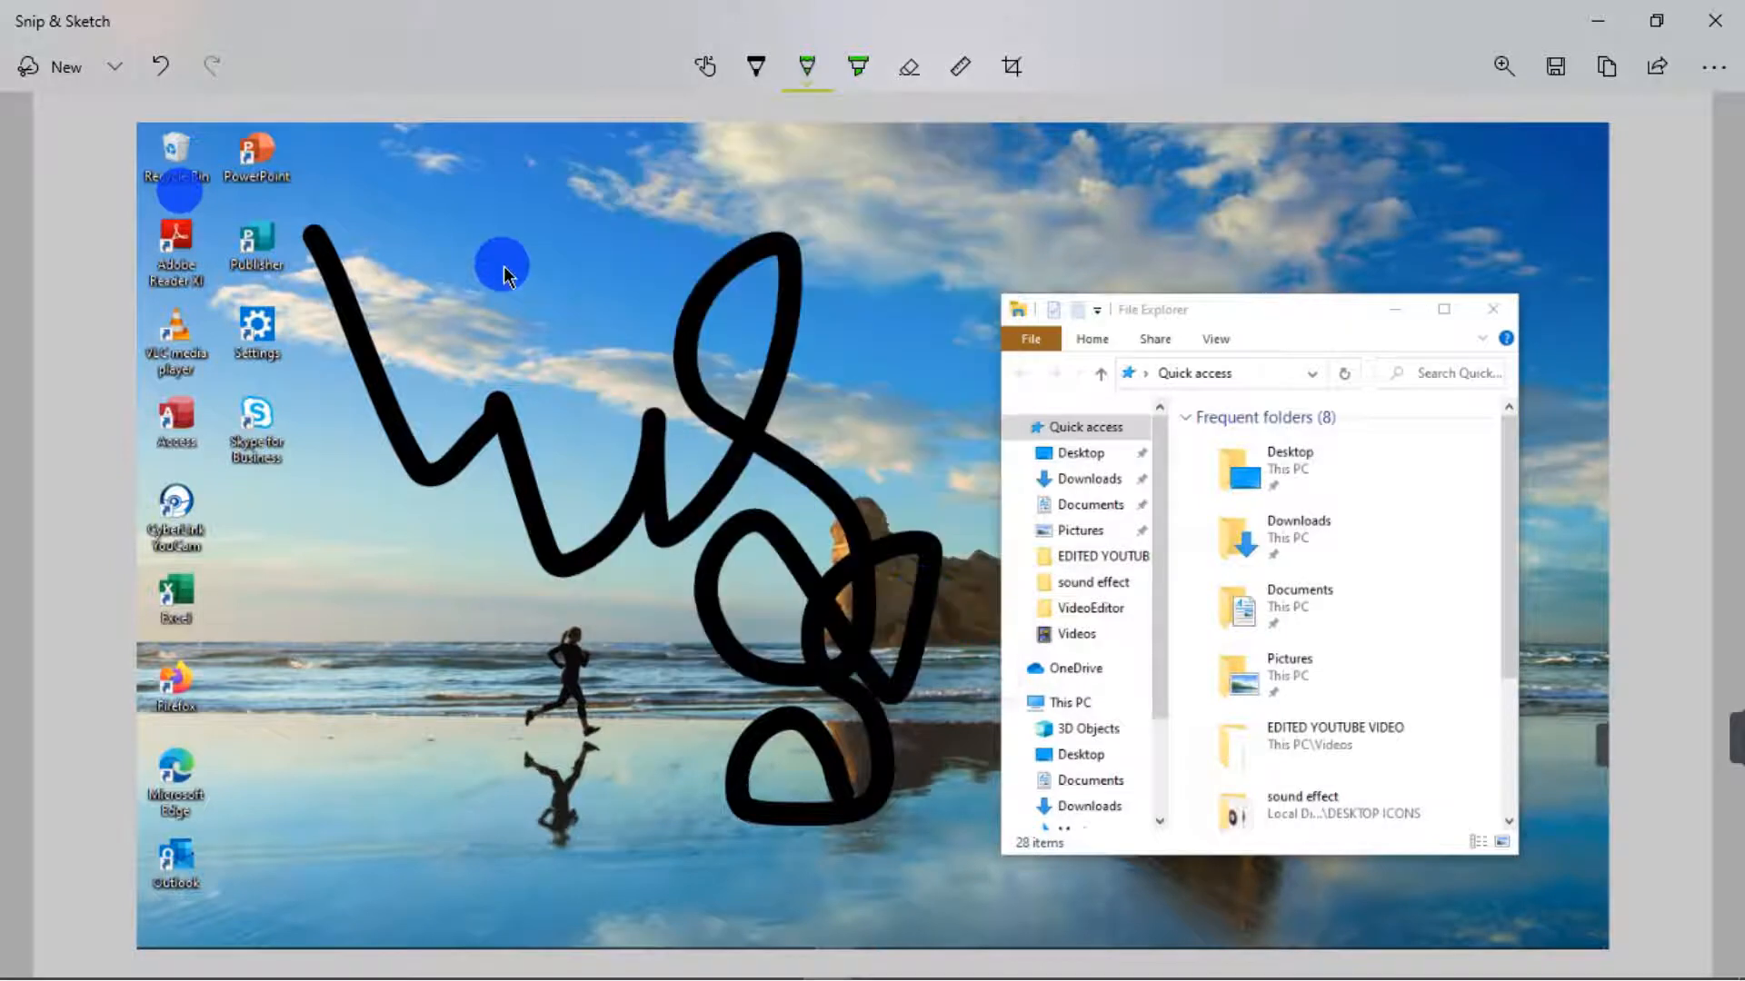
pyautogui.moveTo(504, 260)
pyautogui.mouseDown()
pyautogui.moveTo(817, 550)
pyautogui.moveTo(1404, 560)
pyautogui.moveTo(993, 612)
pyautogui.moveTo(1196, 611)
pyautogui.moveTo(1091, 647)
pyautogui.mouseUp()
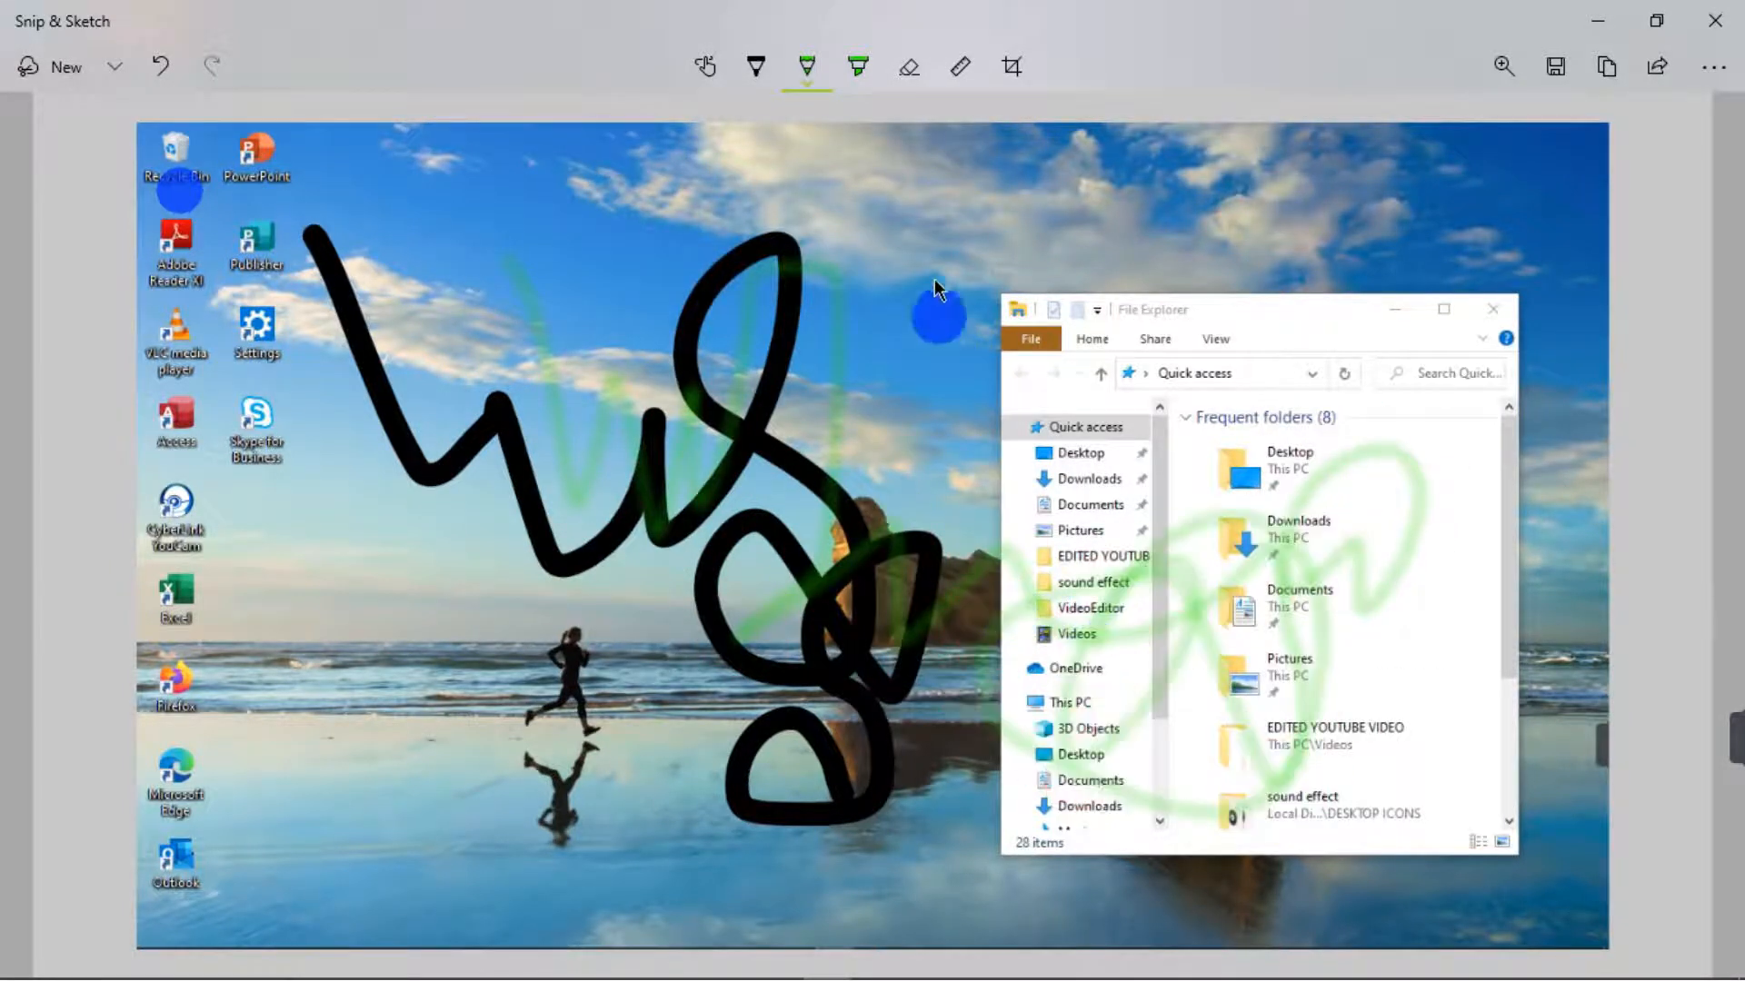
# Step: Set the highlighter to yellow and highlight the Publisher and Settings icon labels in the snip
pyautogui.click(860, 76)
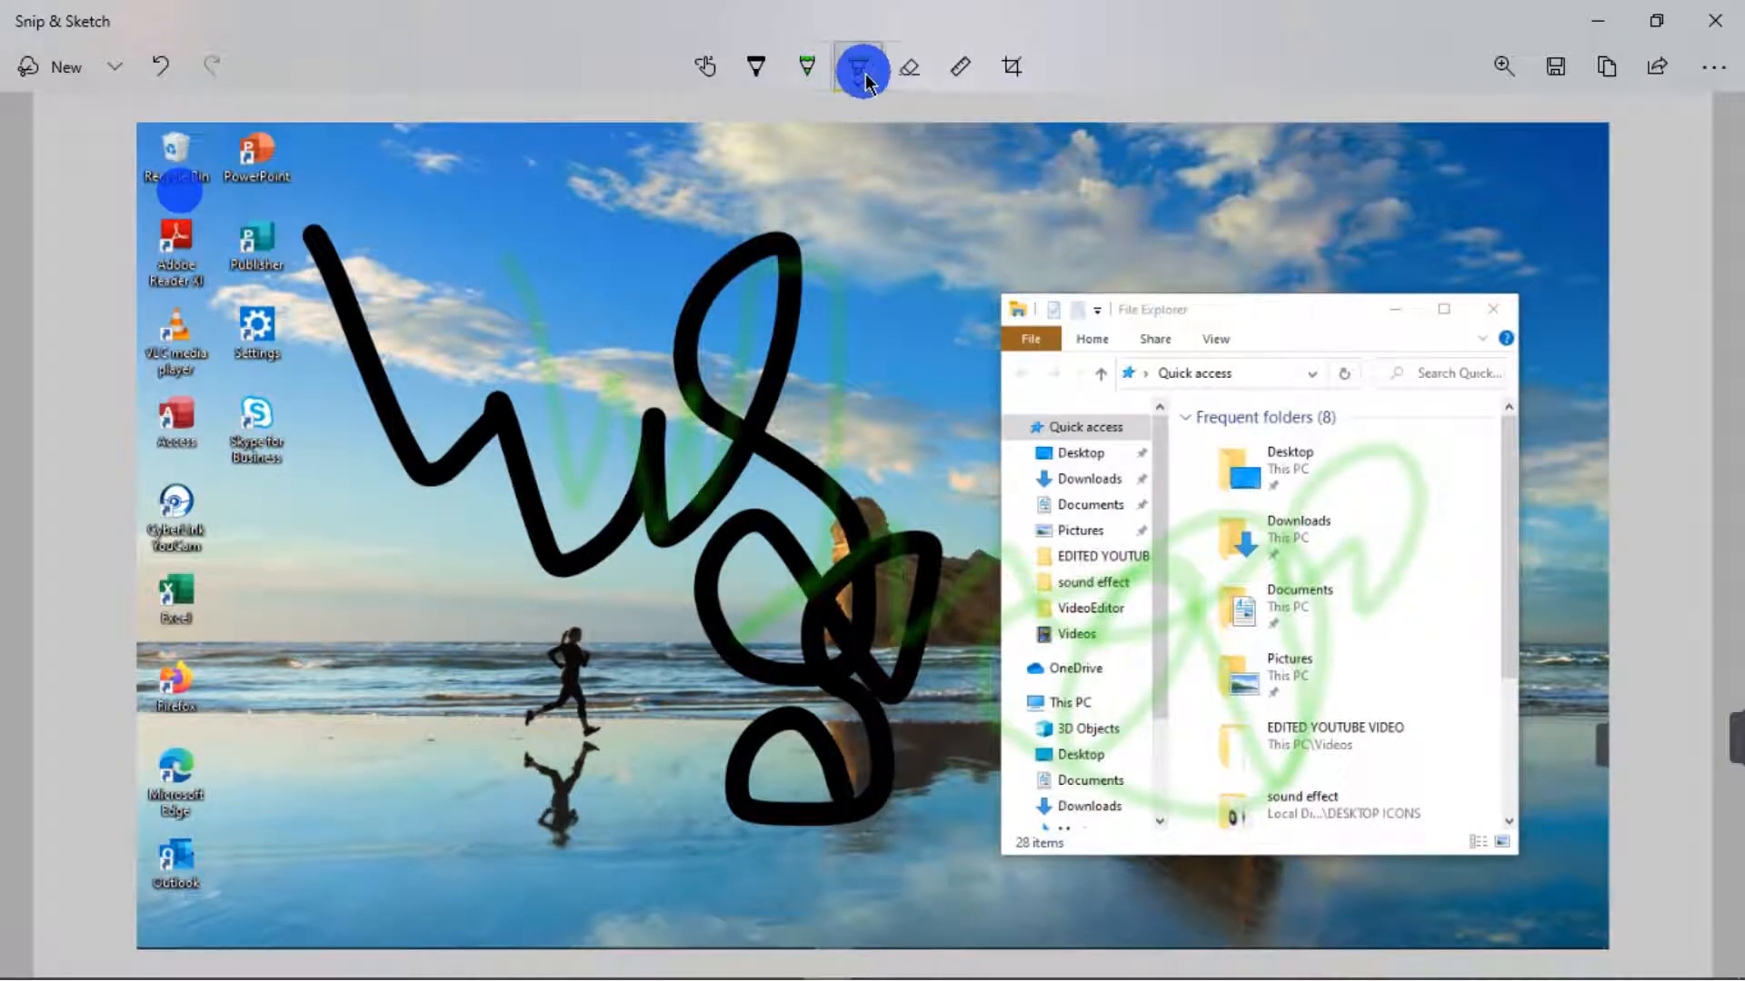
pyautogui.click(863, 78)
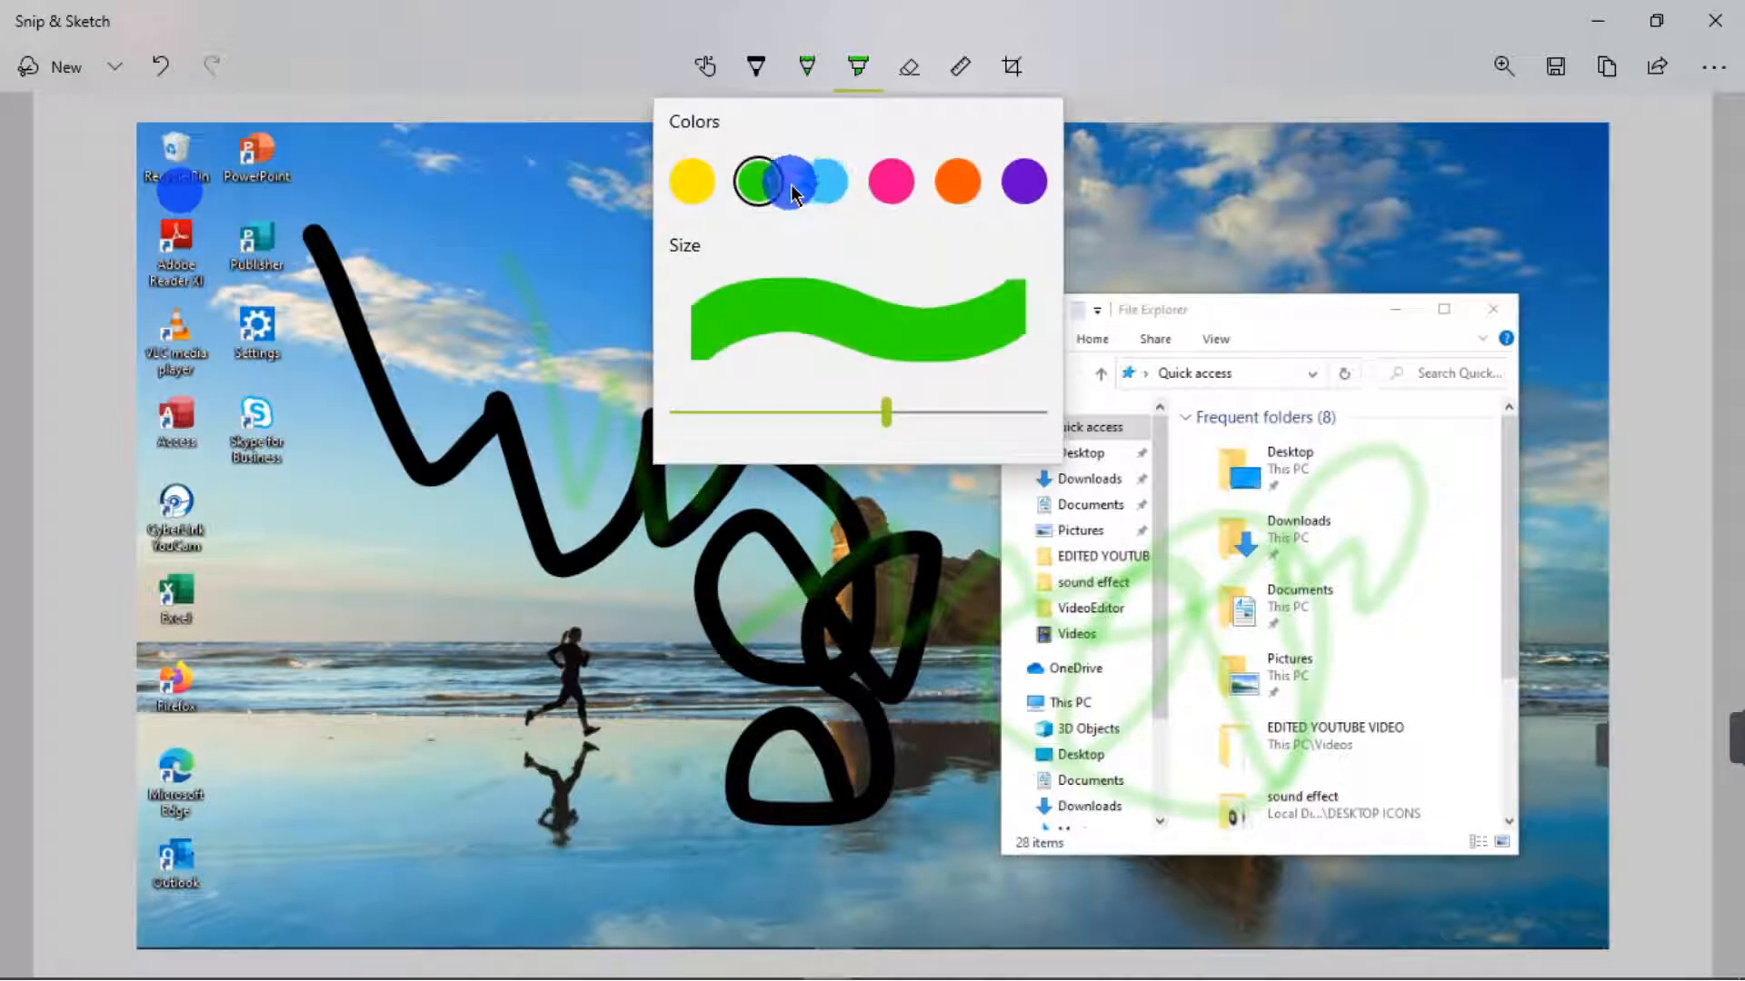
pyautogui.click(707, 189)
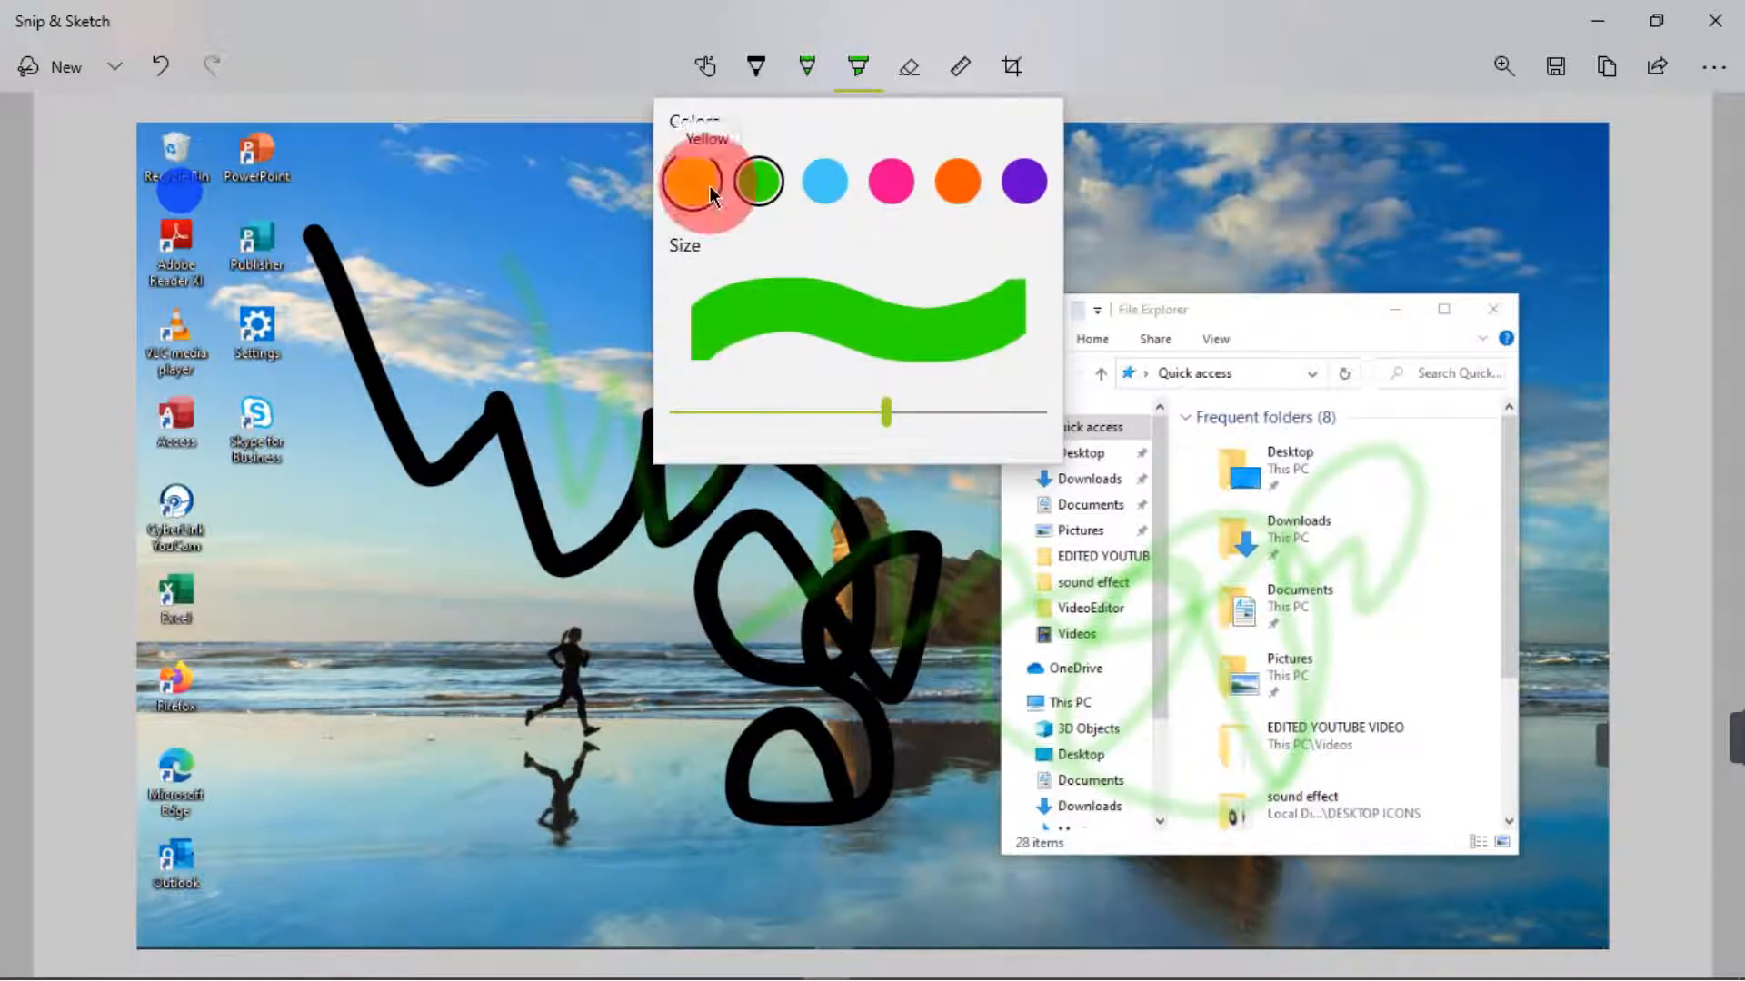
pyautogui.moveTo(232, 280)
pyautogui.mouseDown()
pyautogui.moveTo(302, 250)
pyautogui.moveTo(291, 273)
pyautogui.mouseUp()
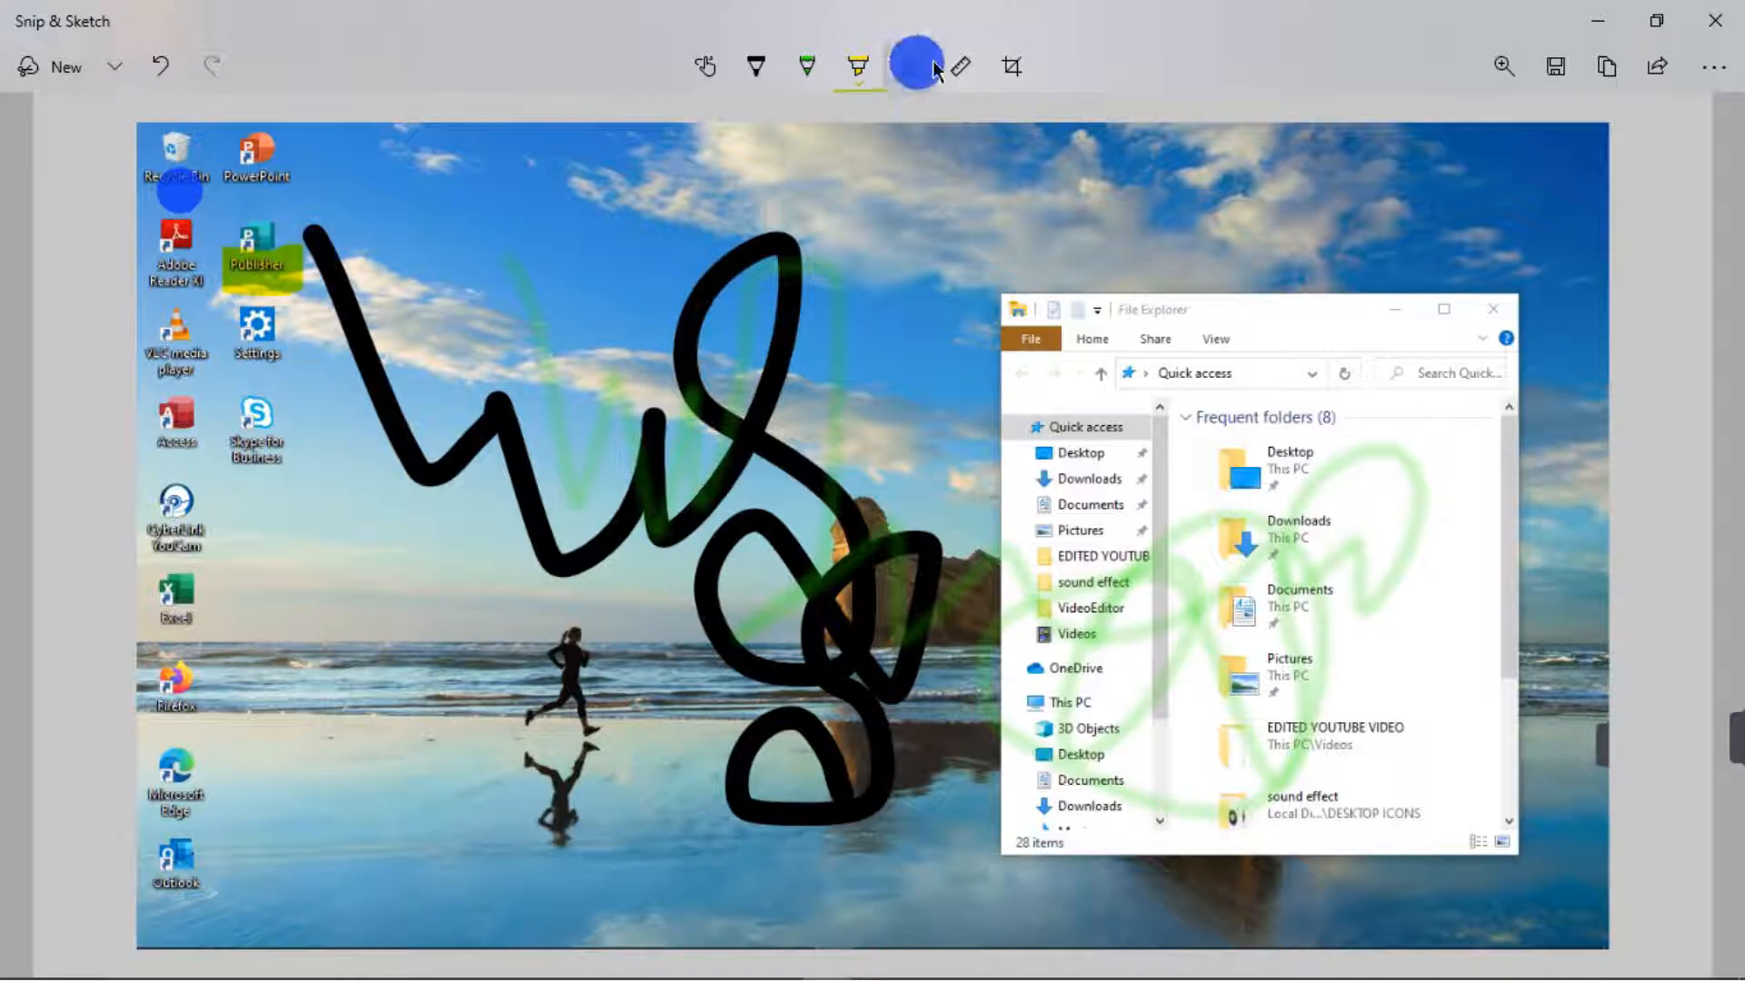
pyautogui.click(854, 73)
pyautogui.moveTo(854, 439)
pyautogui.mouseDown()
pyautogui.moveTo(701, 440)
pyautogui.moveTo(825, 440)
pyautogui.mouseUp()
pyautogui.moveTo(238, 377); pyautogui.dragTo(262, 365)
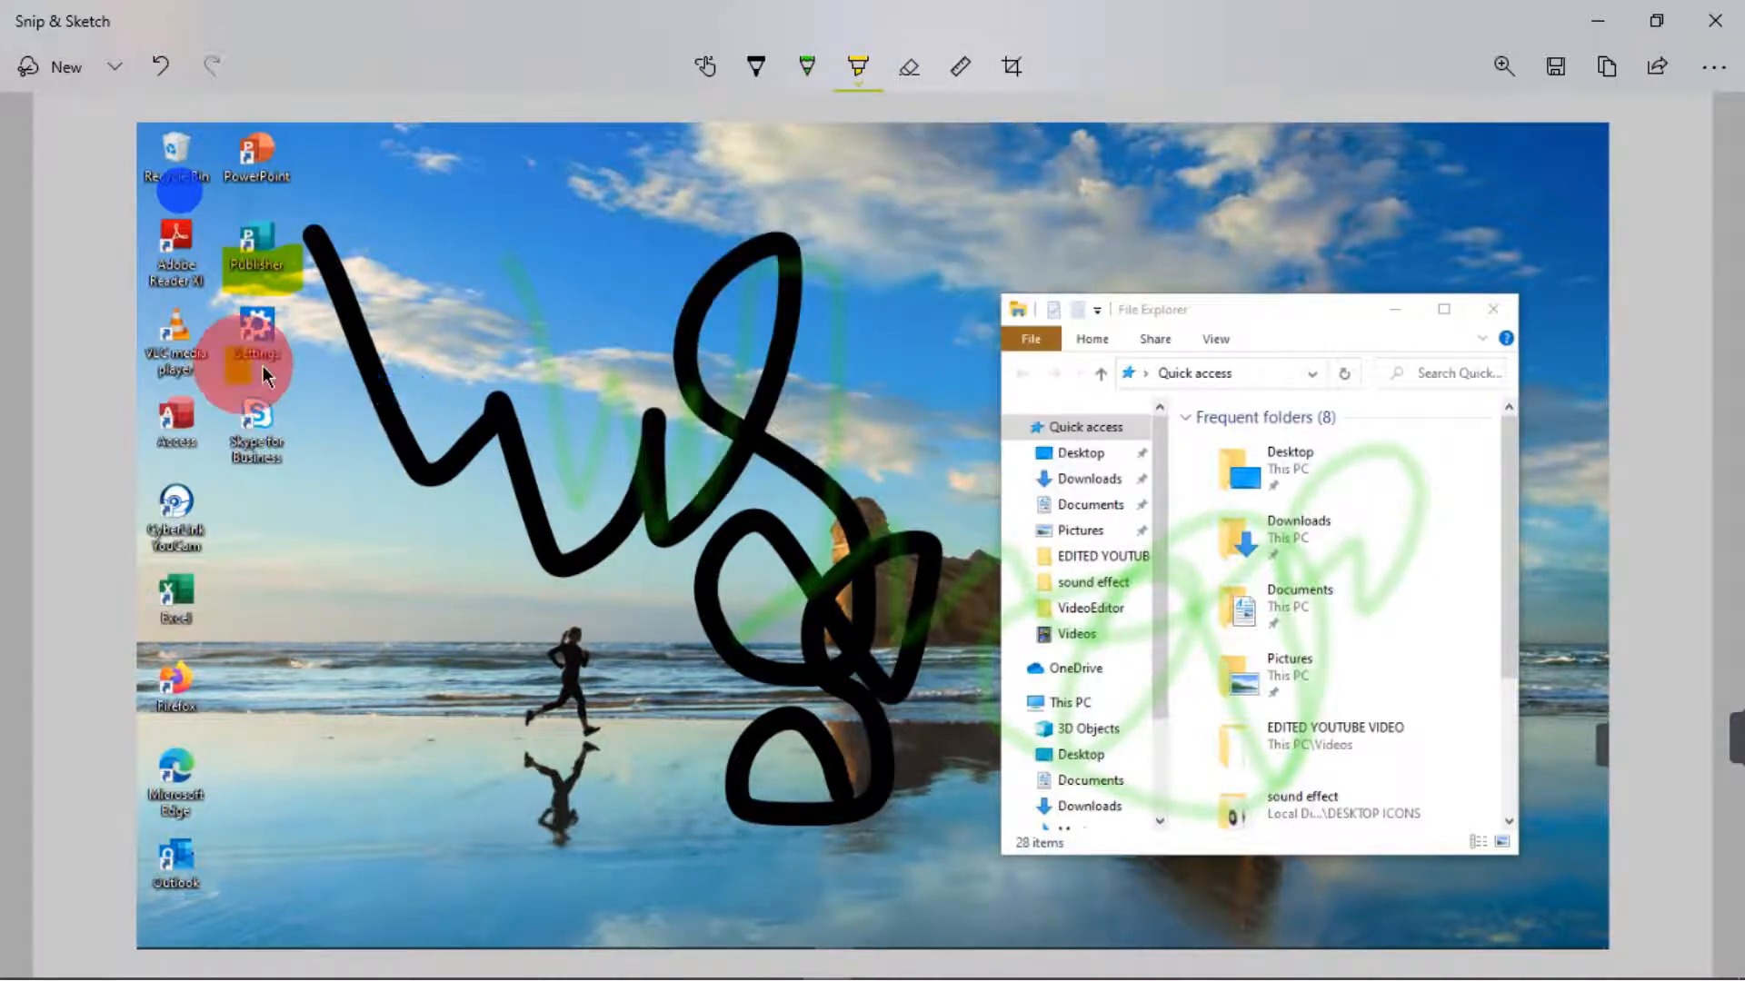
# Step: Erase the black and green scribbles and both yellow highlights from the snip with the eraser
pyautogui.click(909, 68)
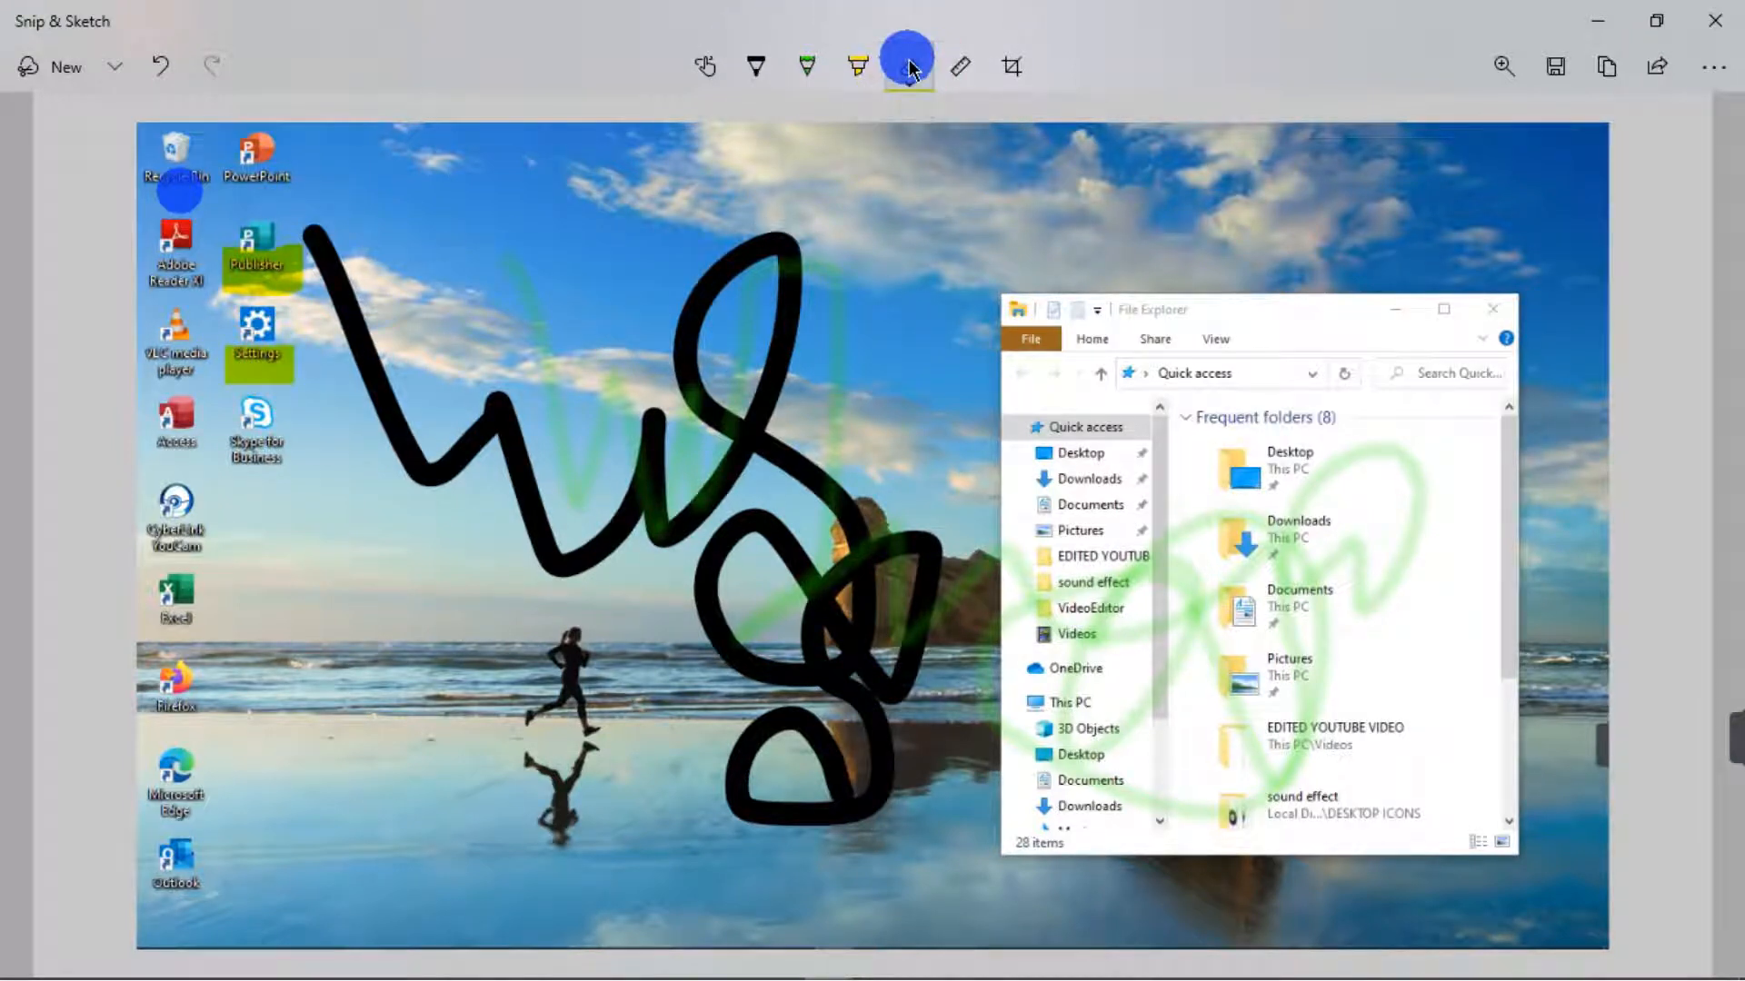
pyautogui.click(909, 65)
pyautogui.click(907, 66)
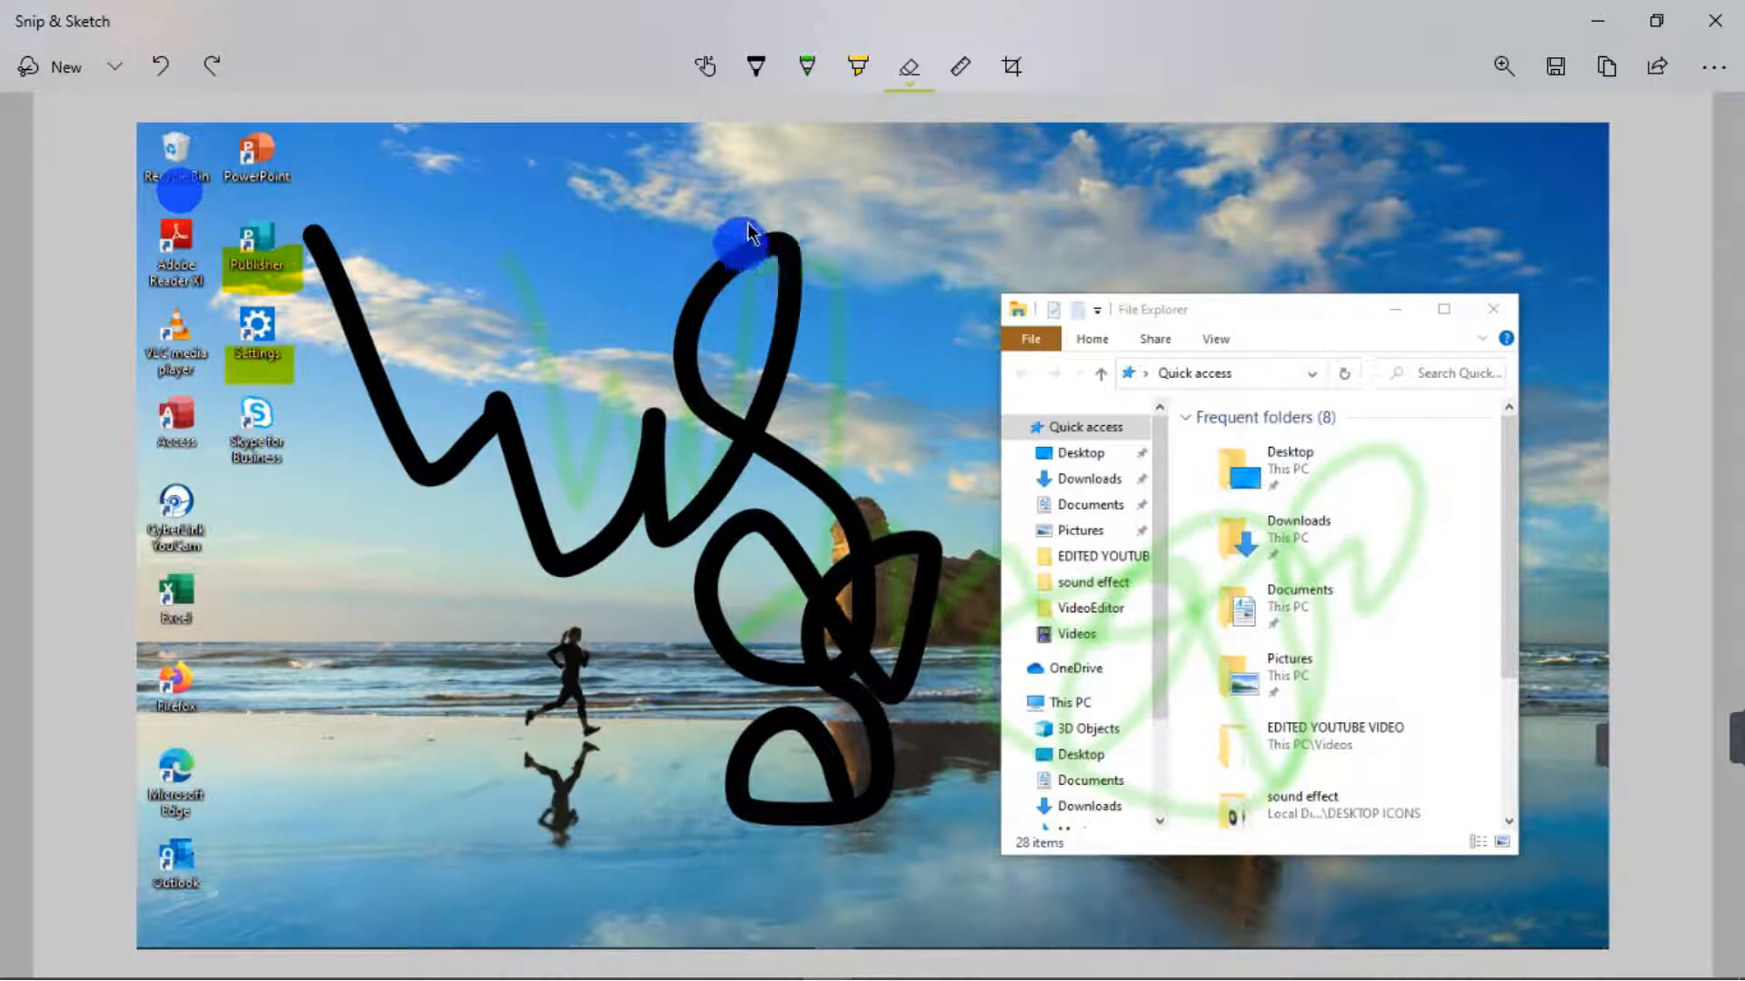
pyautogui.moveTo(747, 234); pyautogui.dragTo(768, 273)
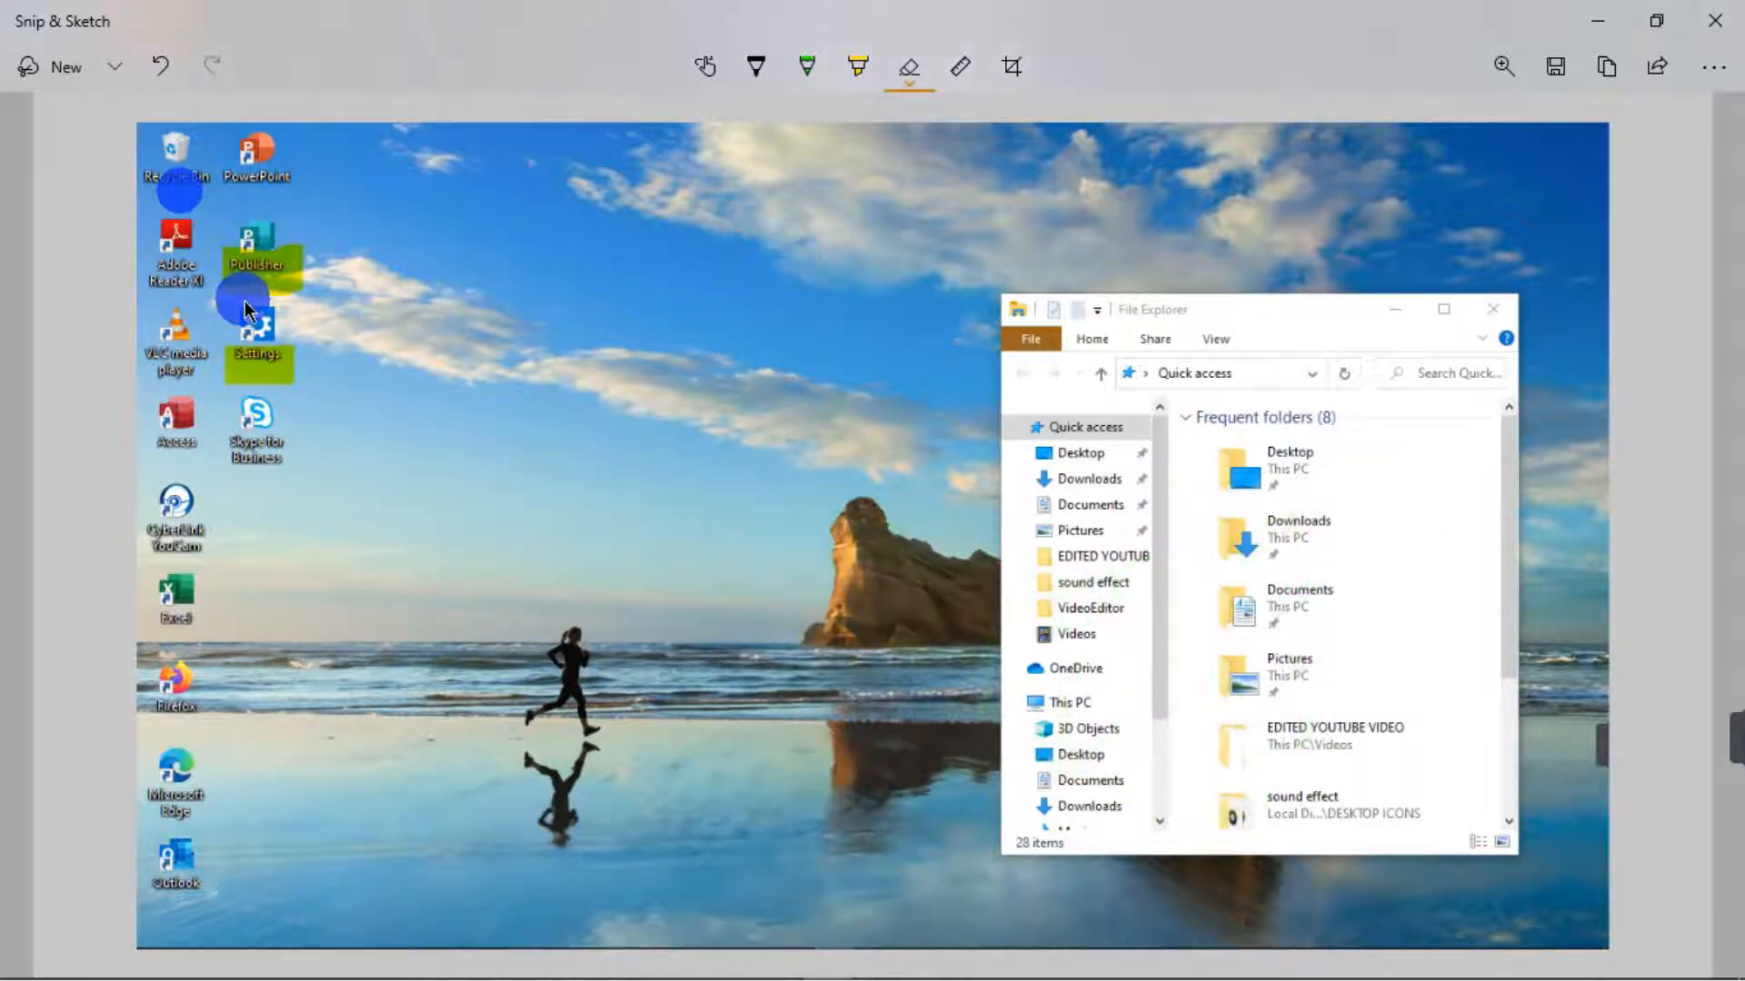
pyautogui.moveTo(245, 309); pyautogui.dragTo(275, 278)
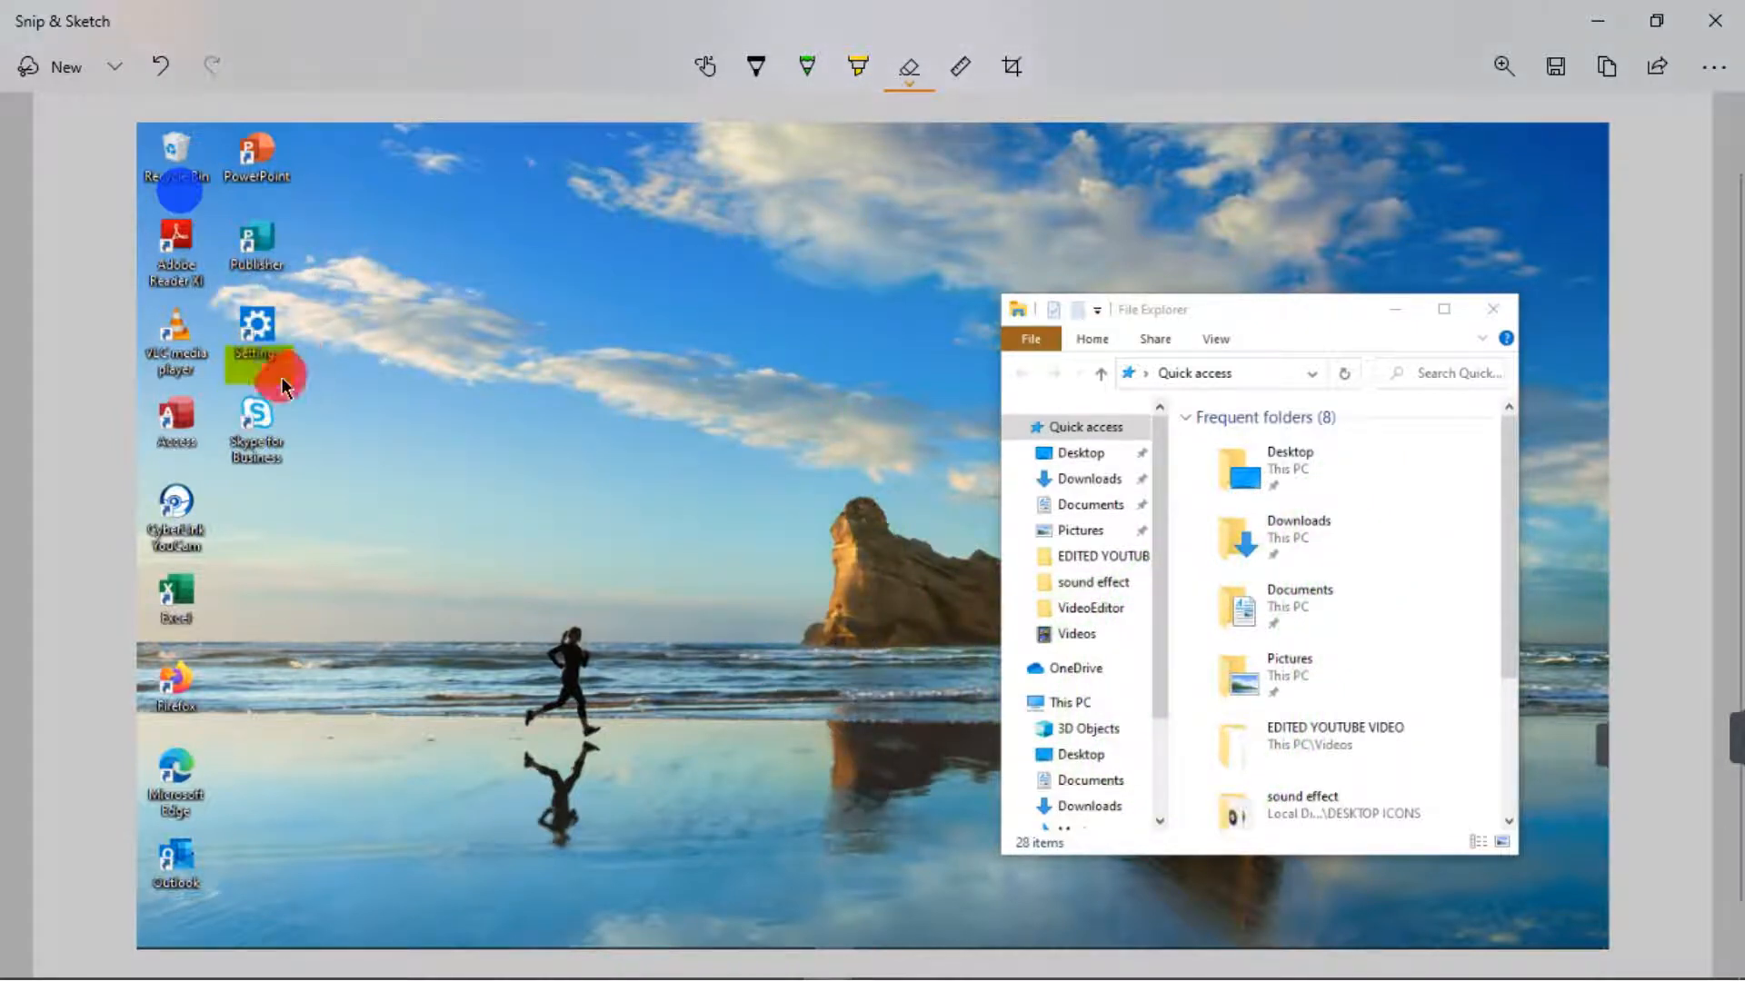
pyautogui.moveTo(276, 383)
pyautogui.mouseDown()
pyautogui.moveTo(242, 293)
pyautogui.moveTo(343, 355)
pyautogui.mouseUp()
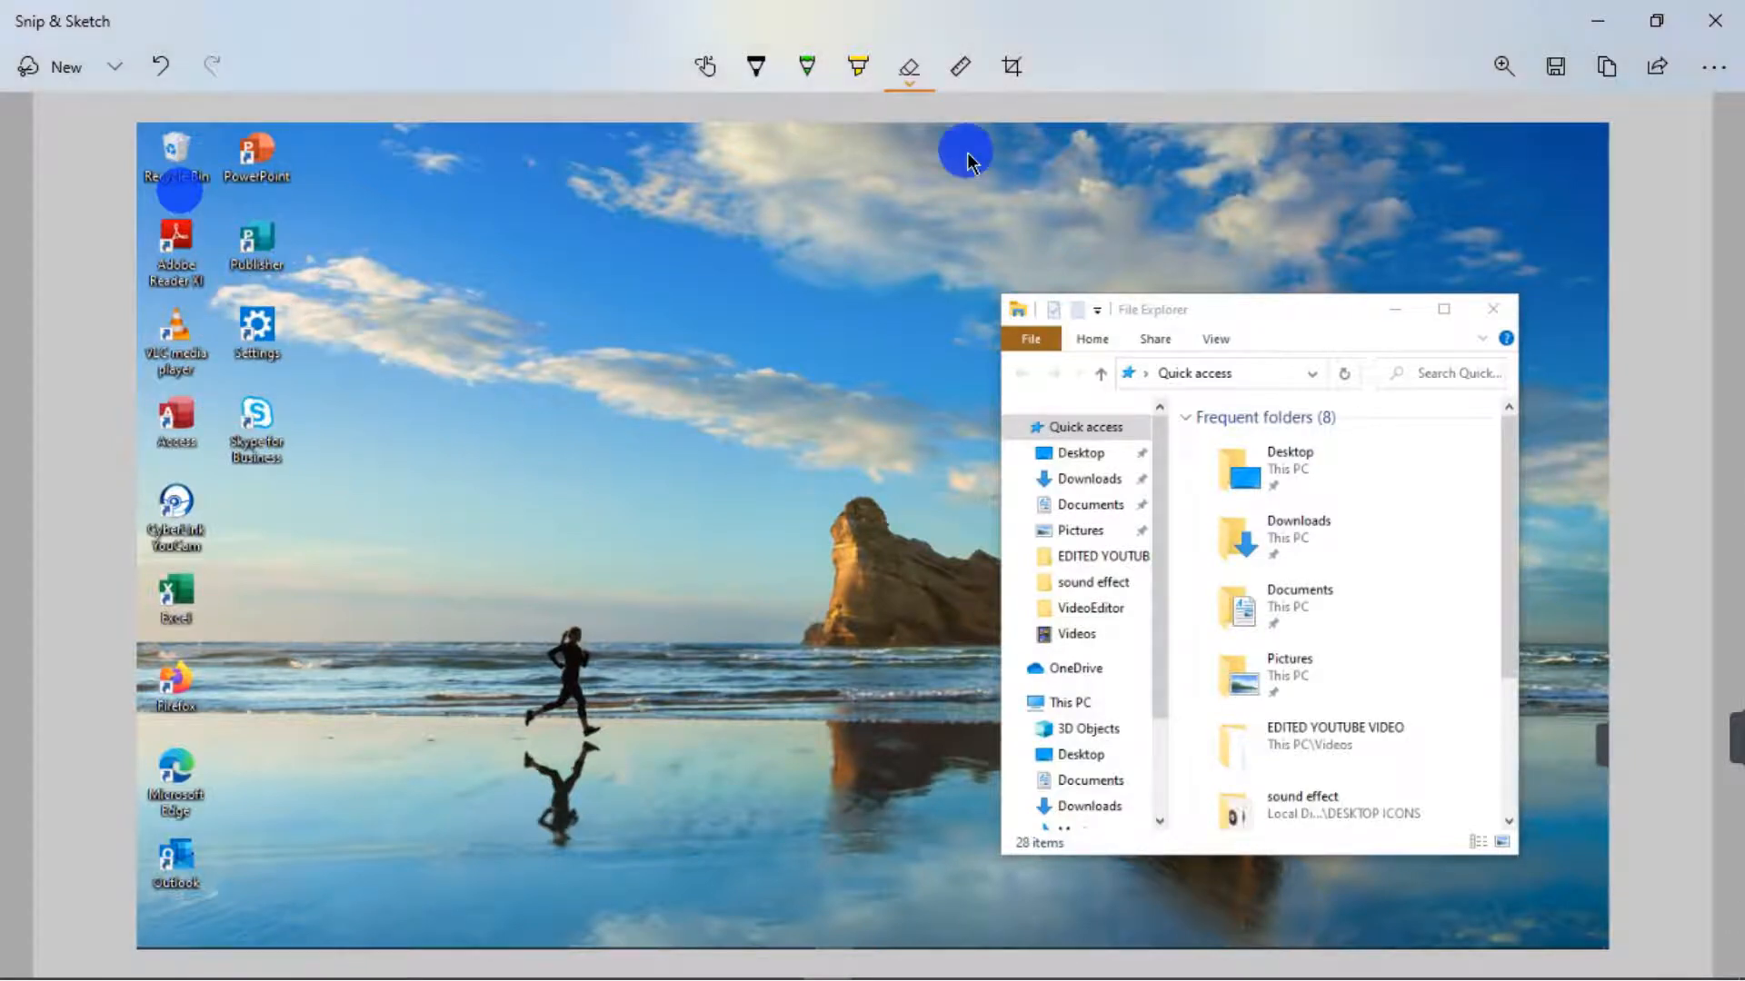
# Step: Show the ruler over the snip and rotate it to a 16° downward slope
pyautogui.click(950, 80)
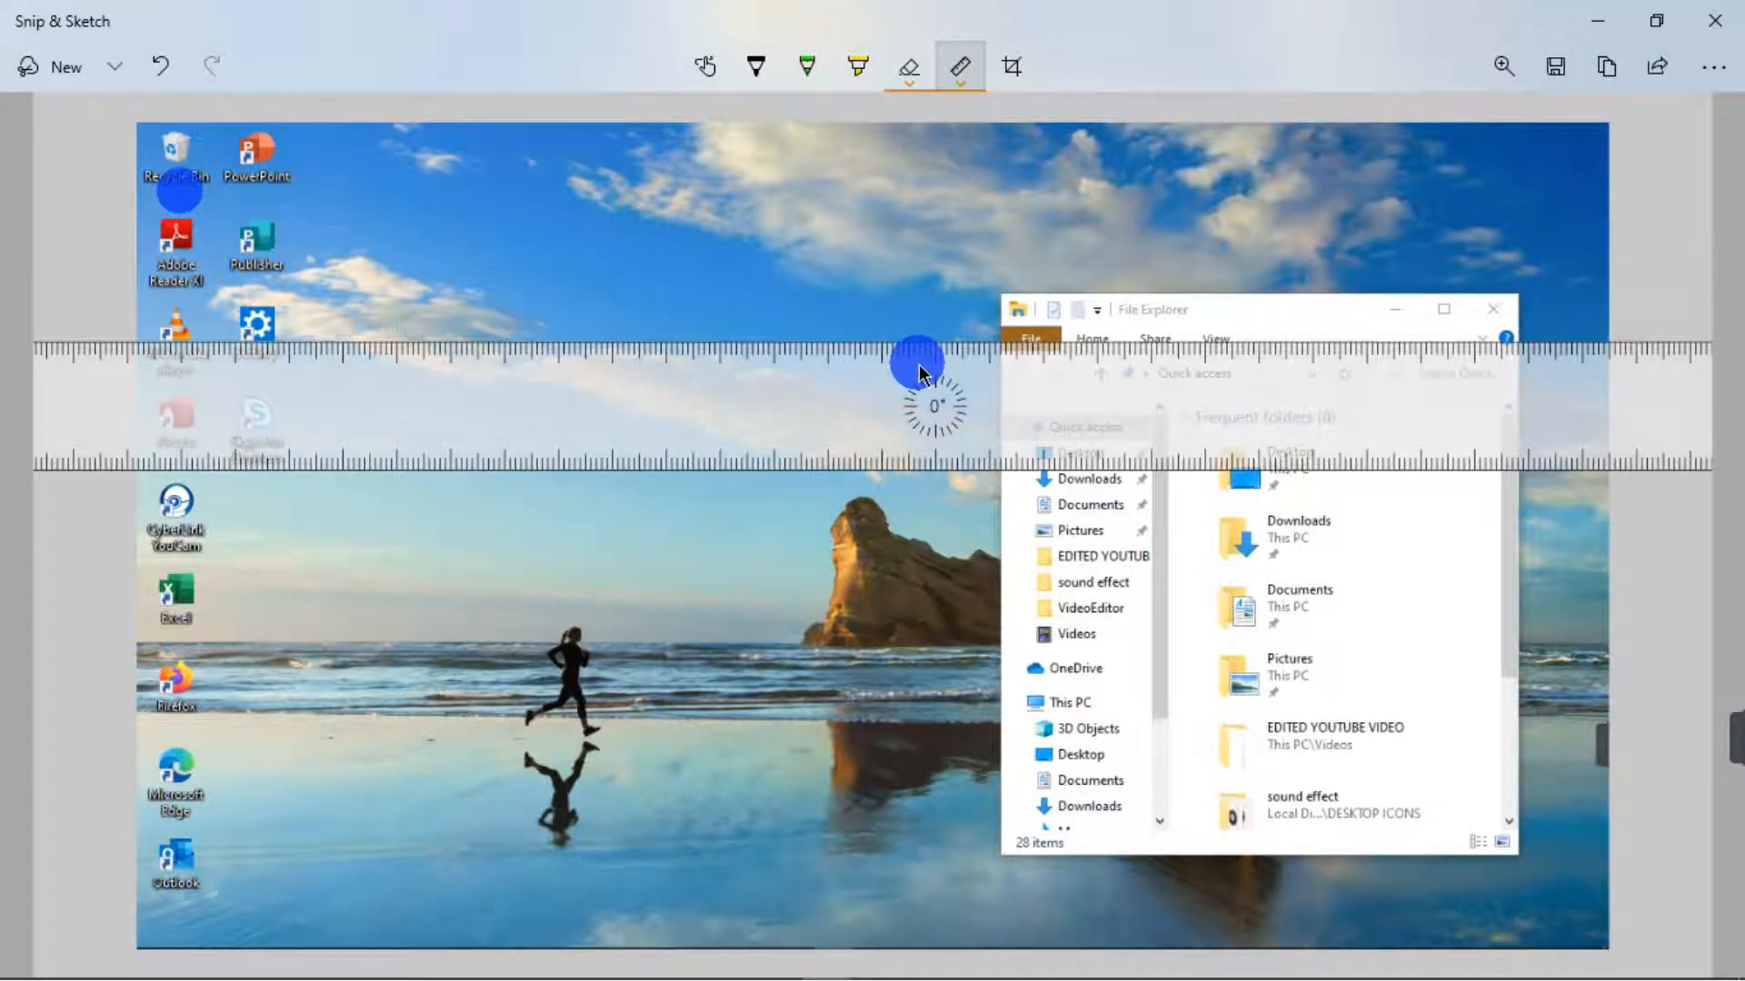
pyautogui.scroll(20, 919, 373)
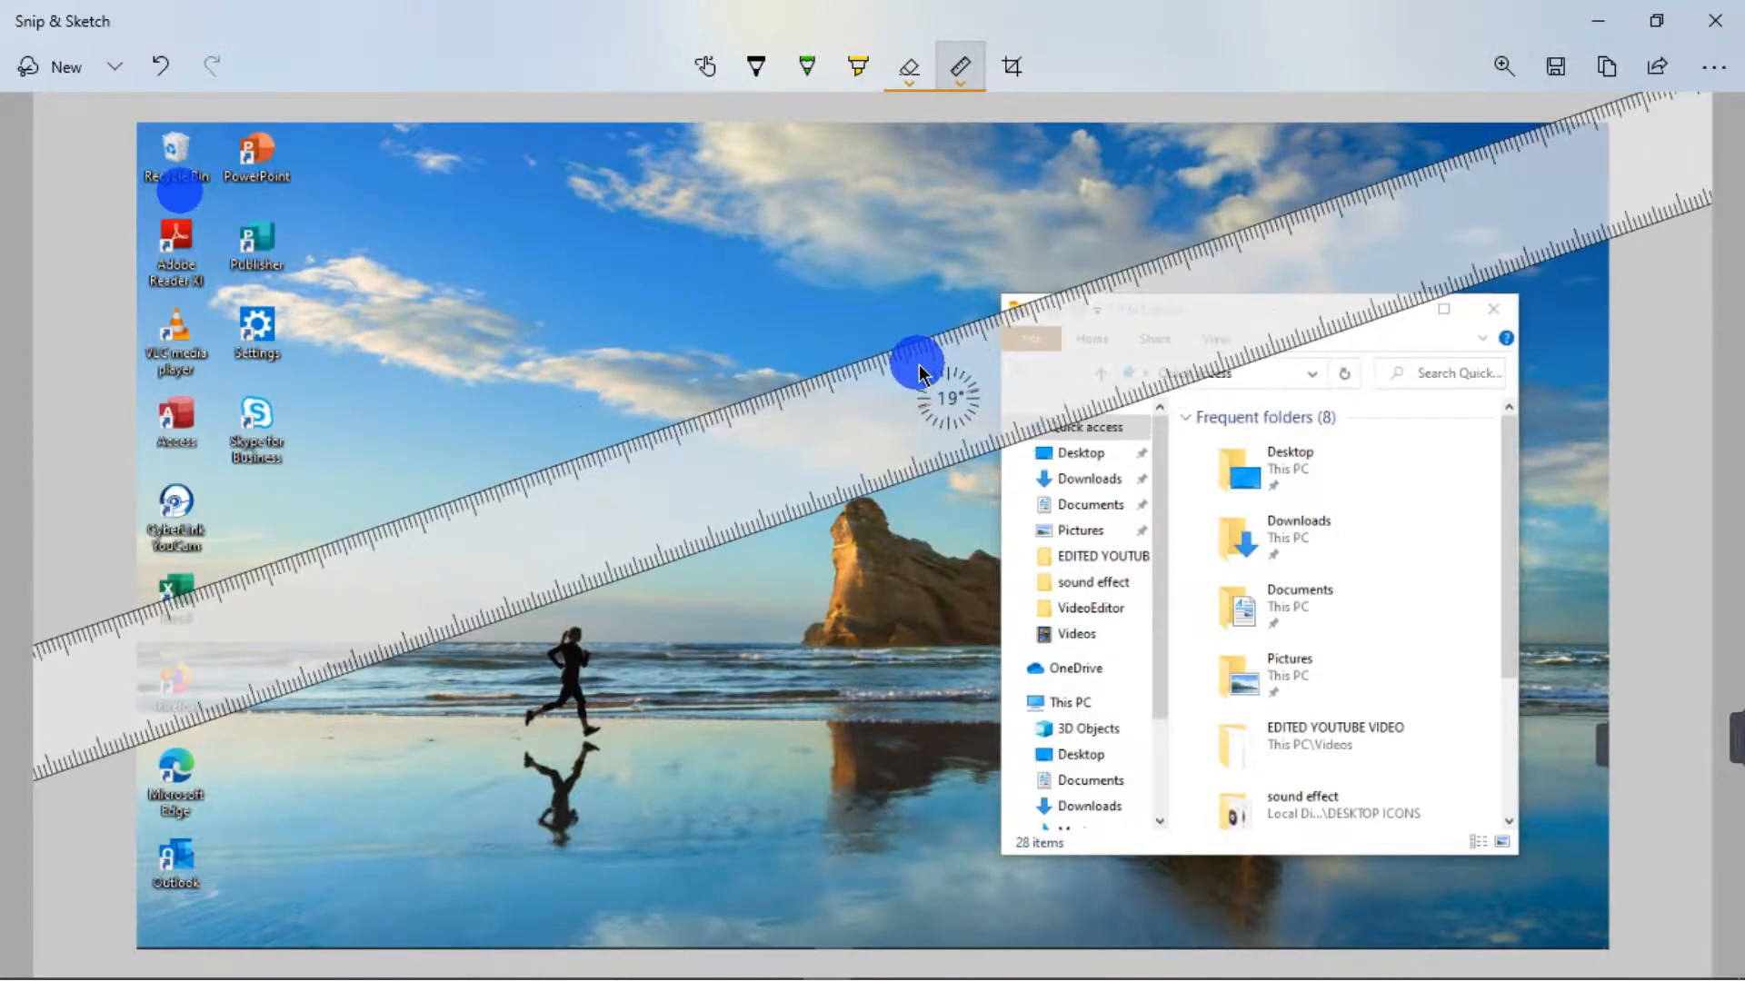
pyautogui.scroll(20, 919, 372)
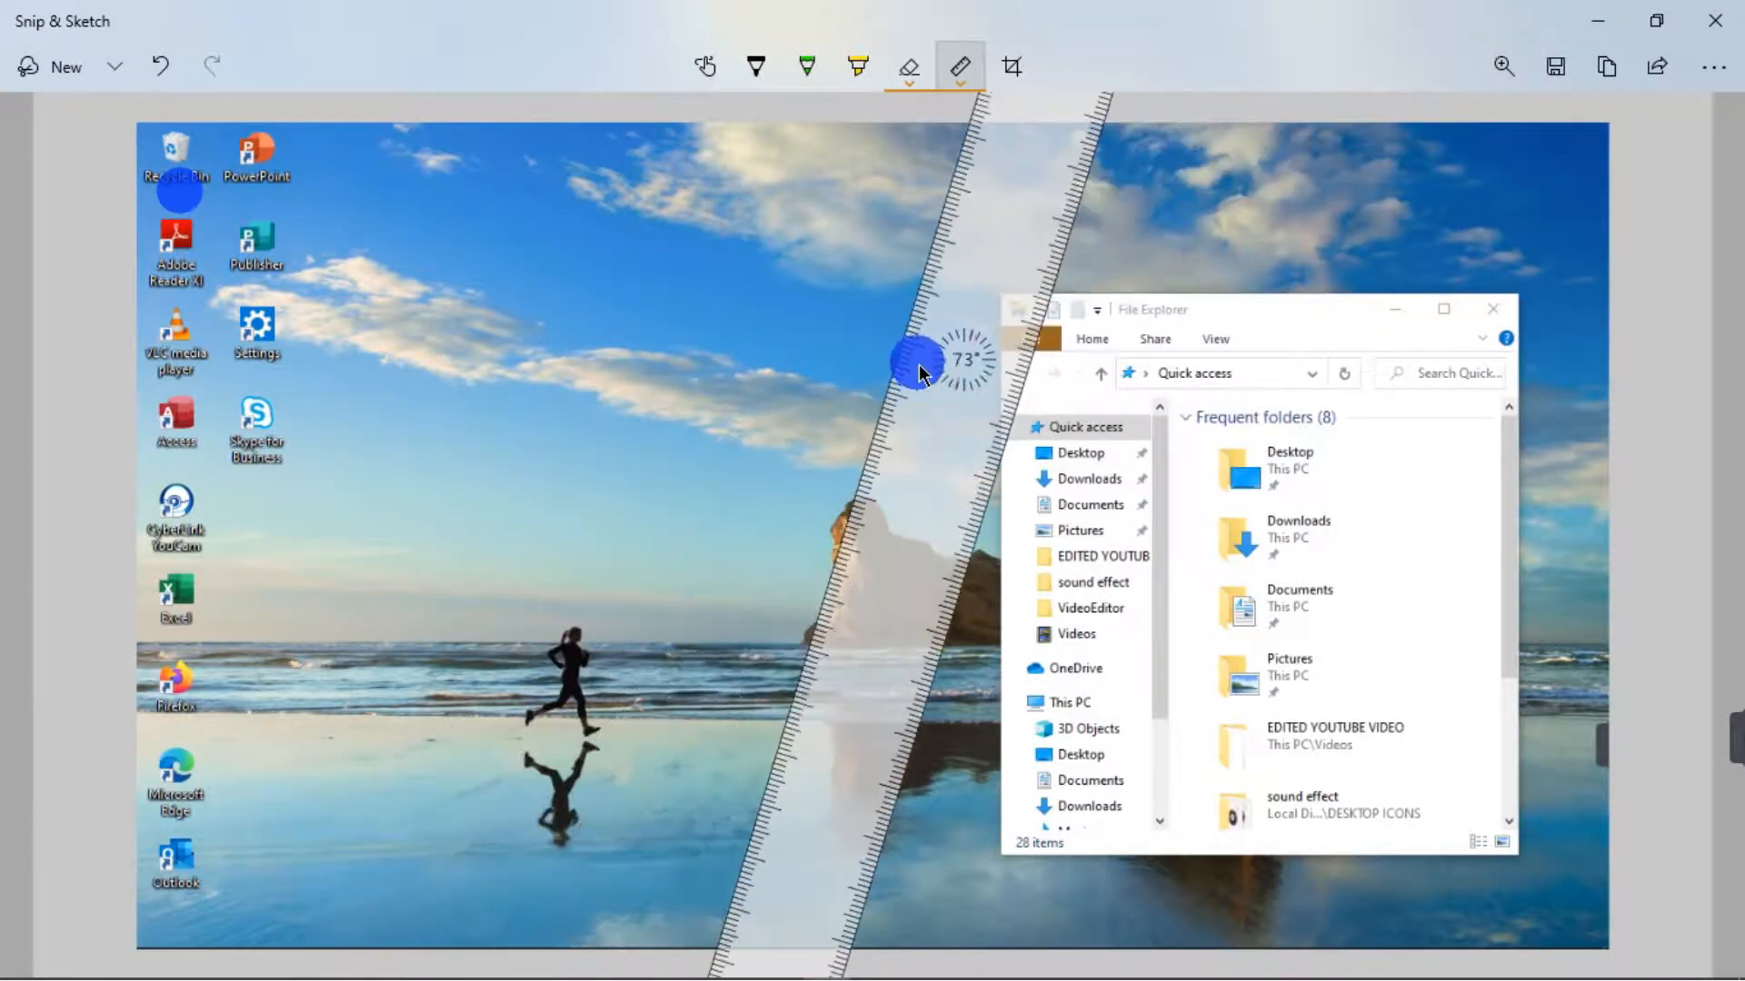
pyautogui.scroll(-20, 920, 372)
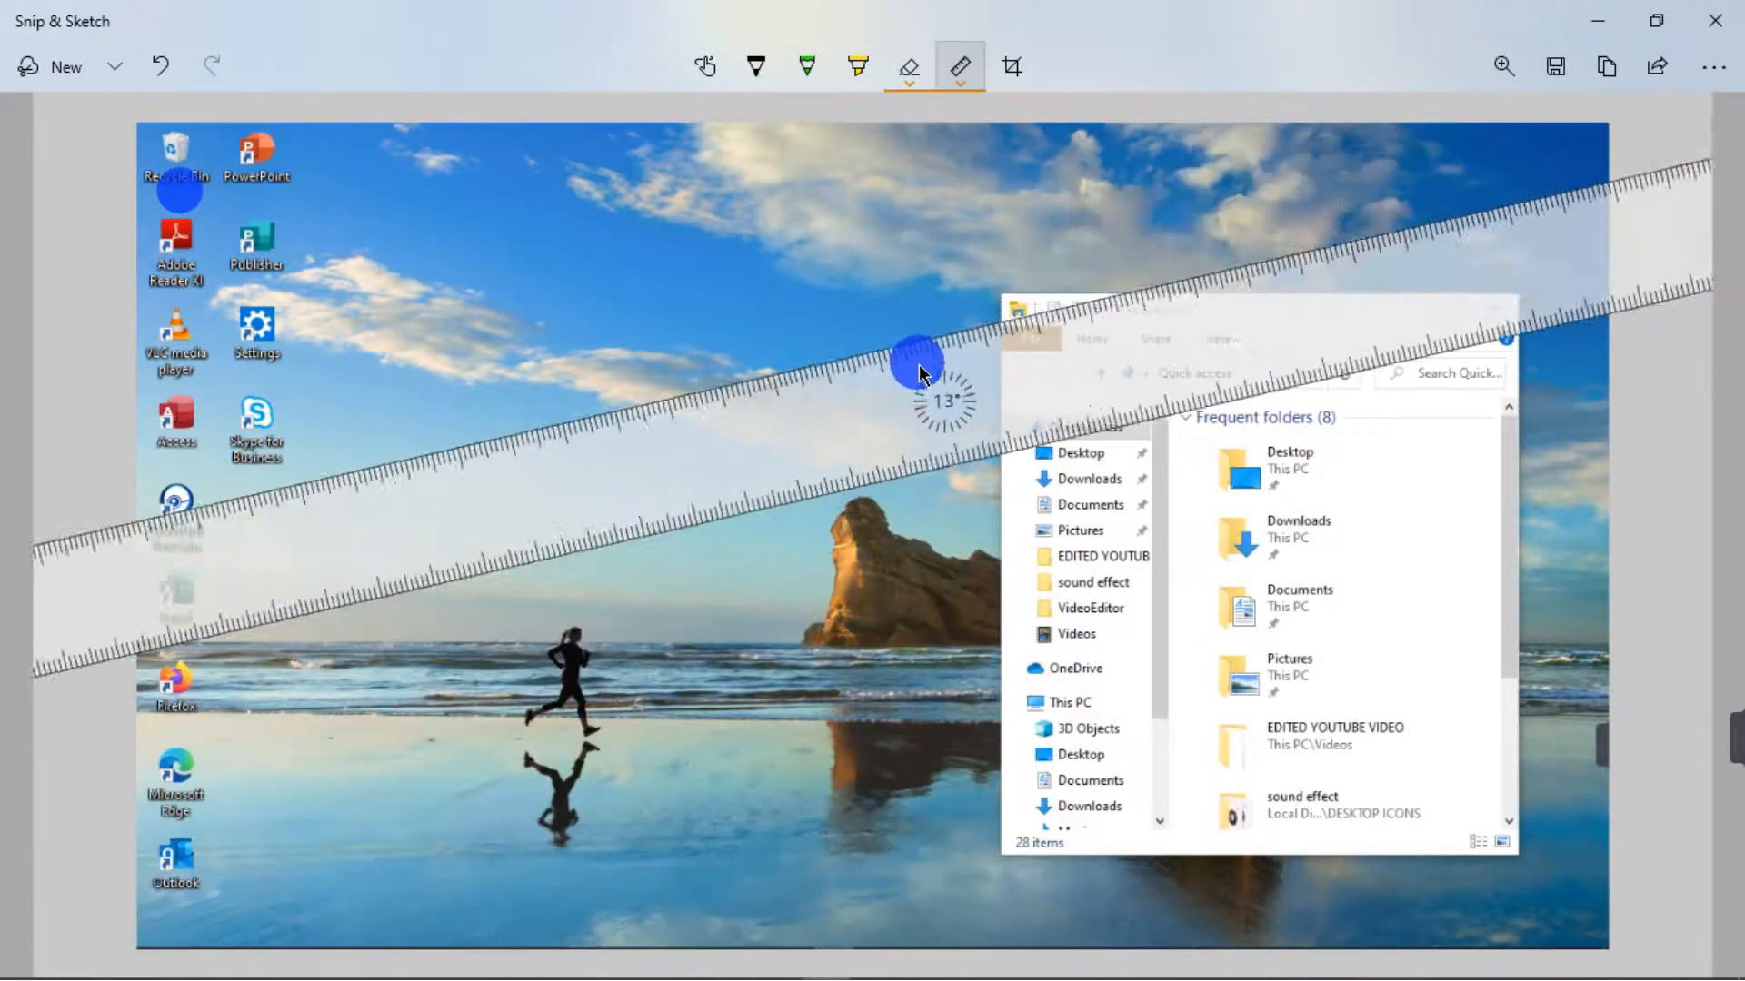
pyautogui.scroll(20, 920, 372)
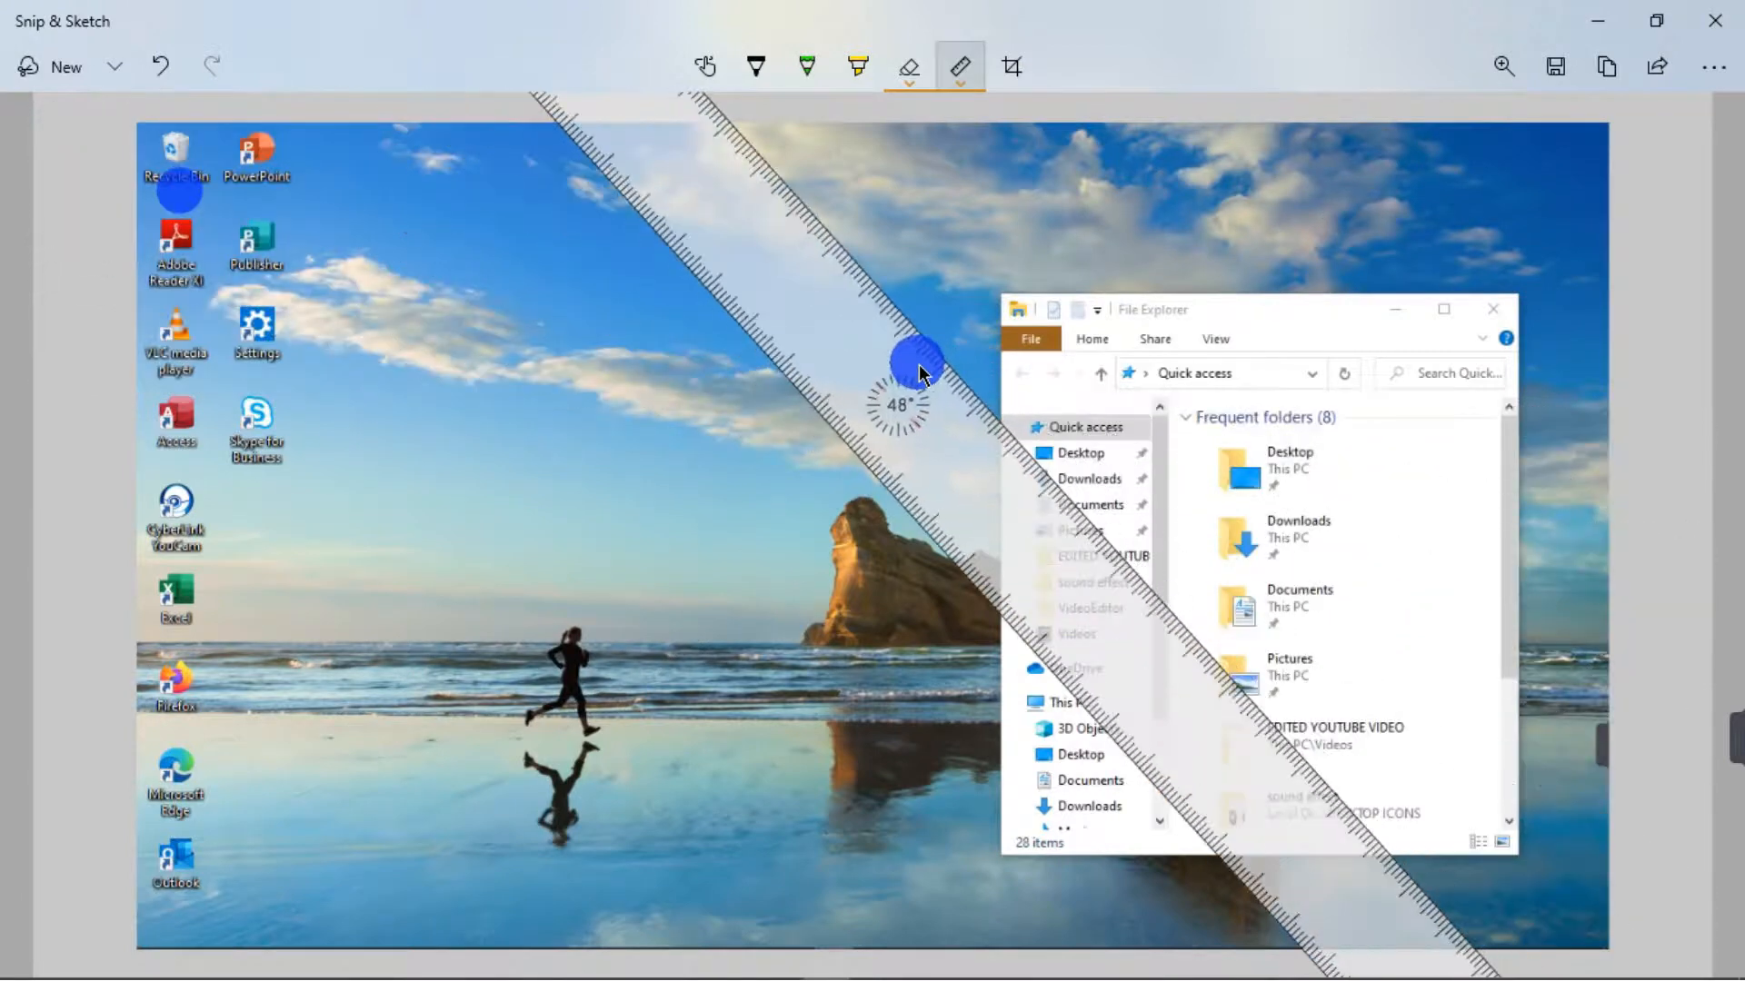
pyautogui.scroll(-20, 919, 373)
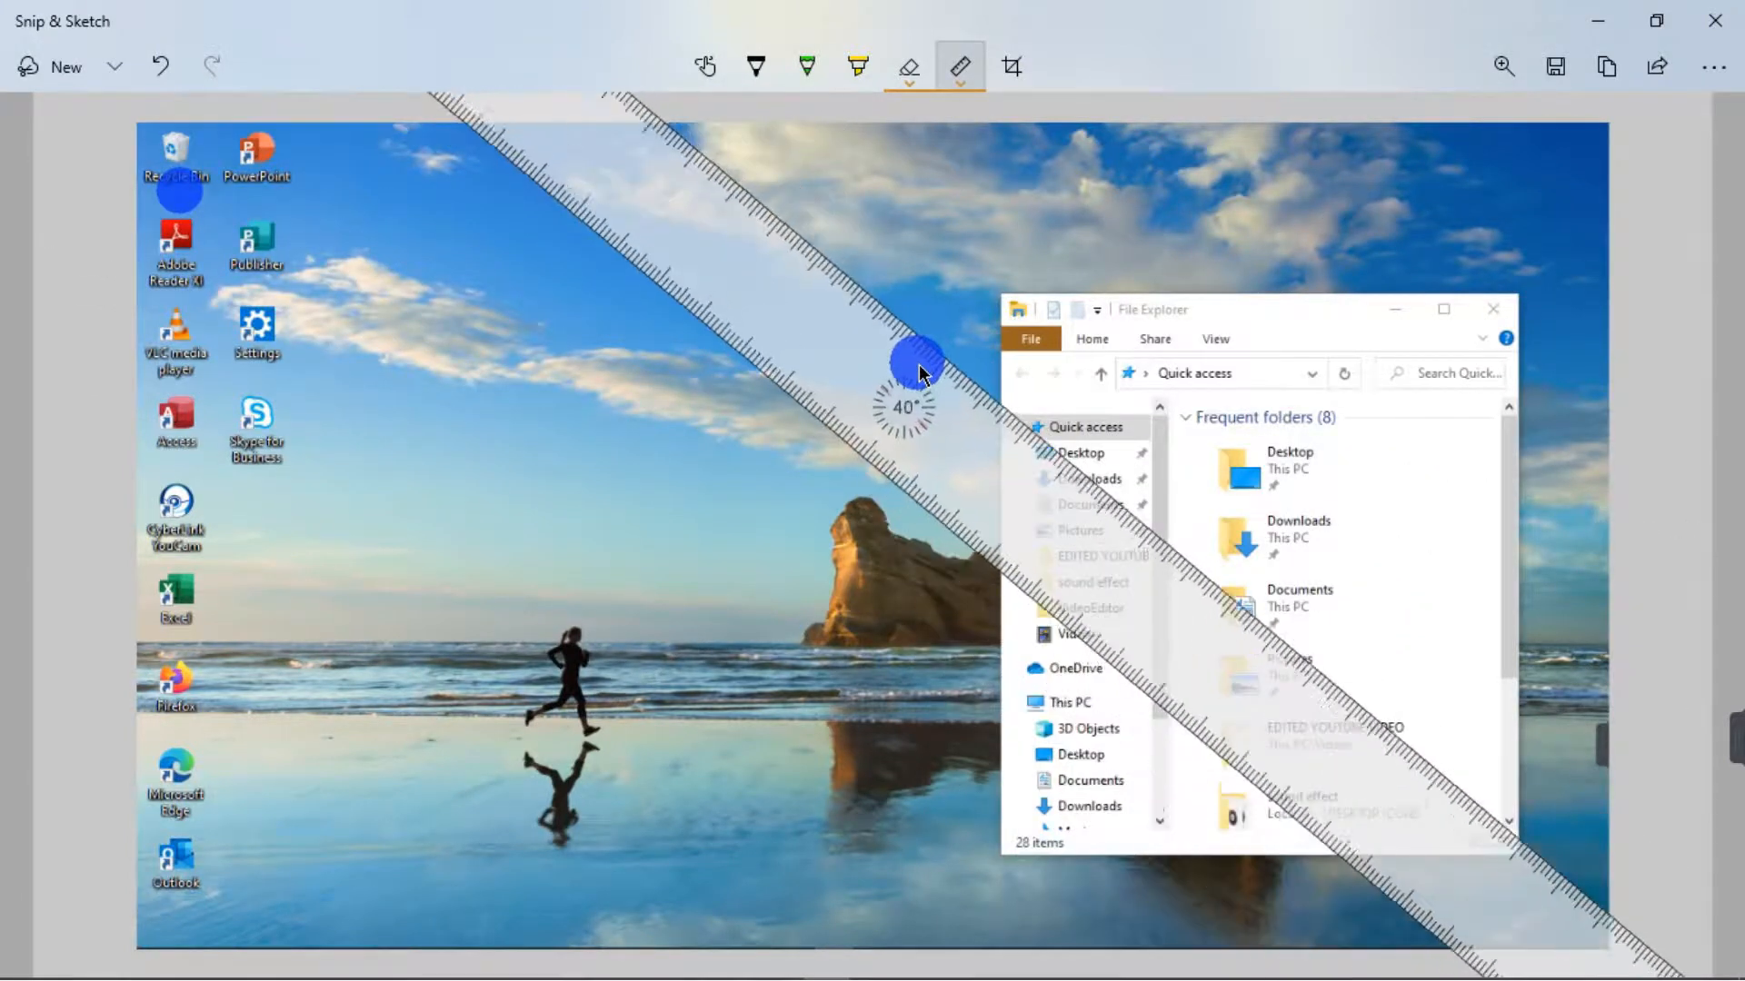
pyautogui.scroll(-6, 920, 373)
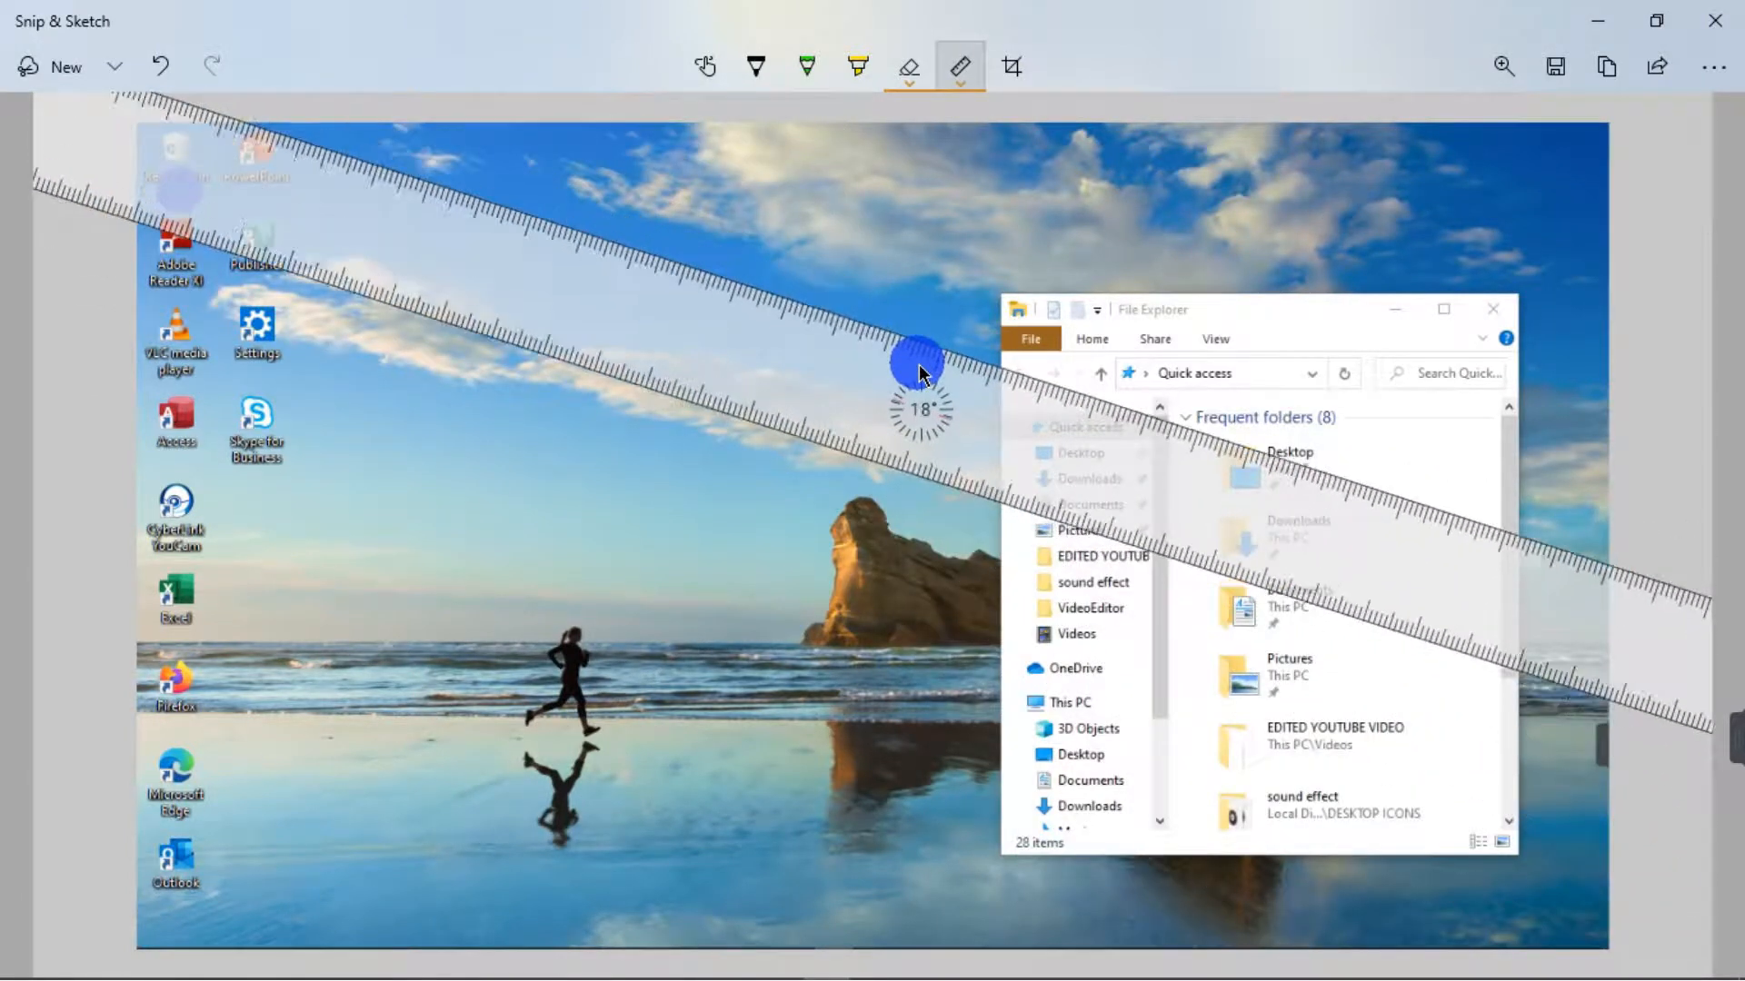
pyautogui.scroll(-2, 919, 373)
pyautogui.scroll(-4, 920, 366)
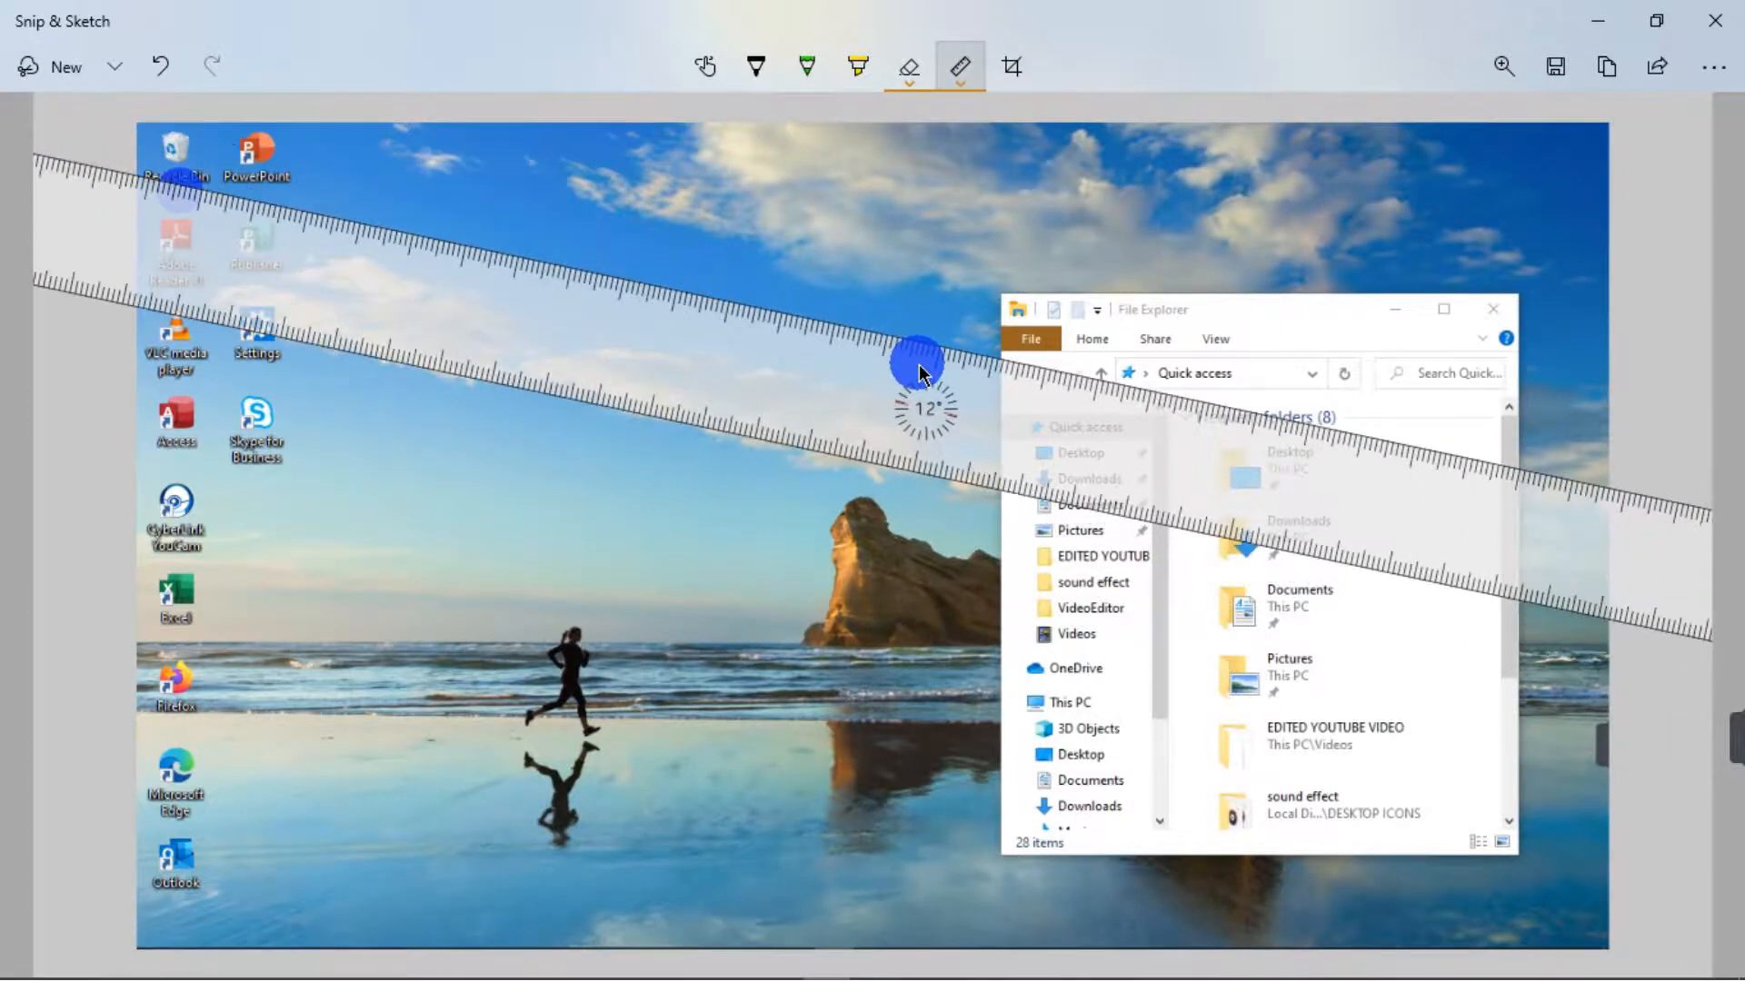
pyautogui.scroll(4, 920, 366)
# Step: Draw two parallel straight black lines across the snip with the ballpoint pen, one along each edge of the ruler
pyautogui.click(758, 71)
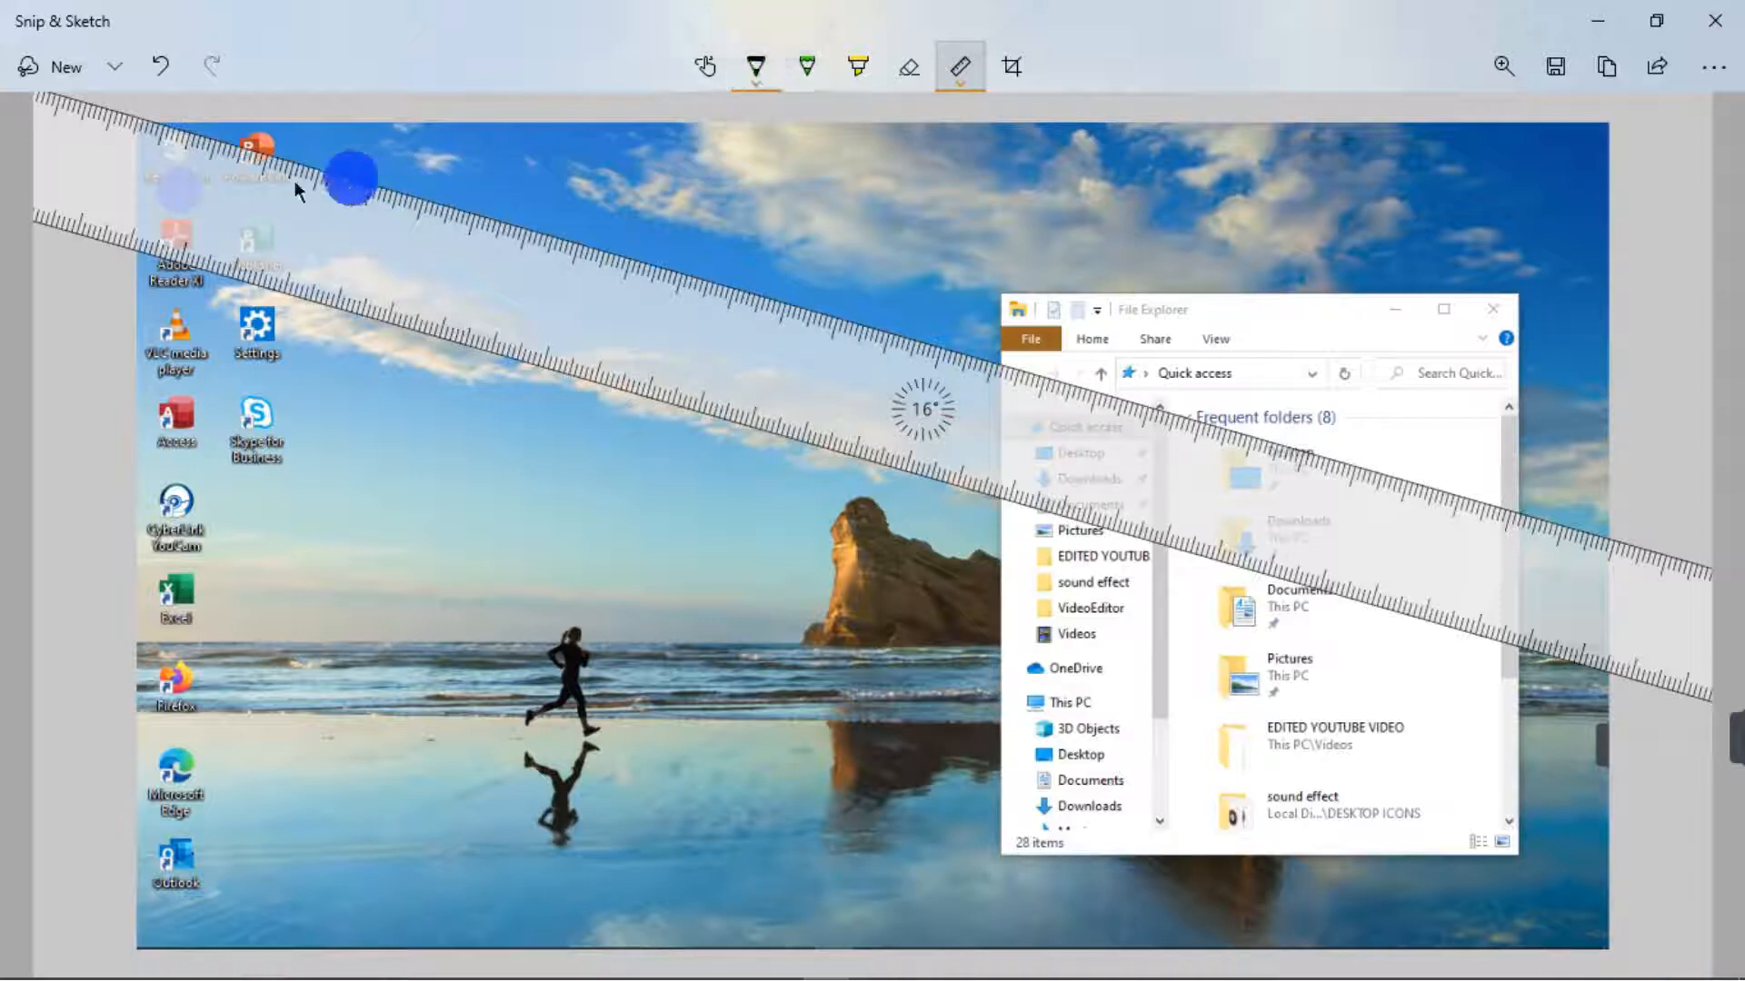
pyautogui.moveTo(223, 138)
pyautogui.mouseDown()
pyautogui.moveTo(999, 377)
pyautogui.moveTo(1651, 515)
pyautogui.mouseUp()
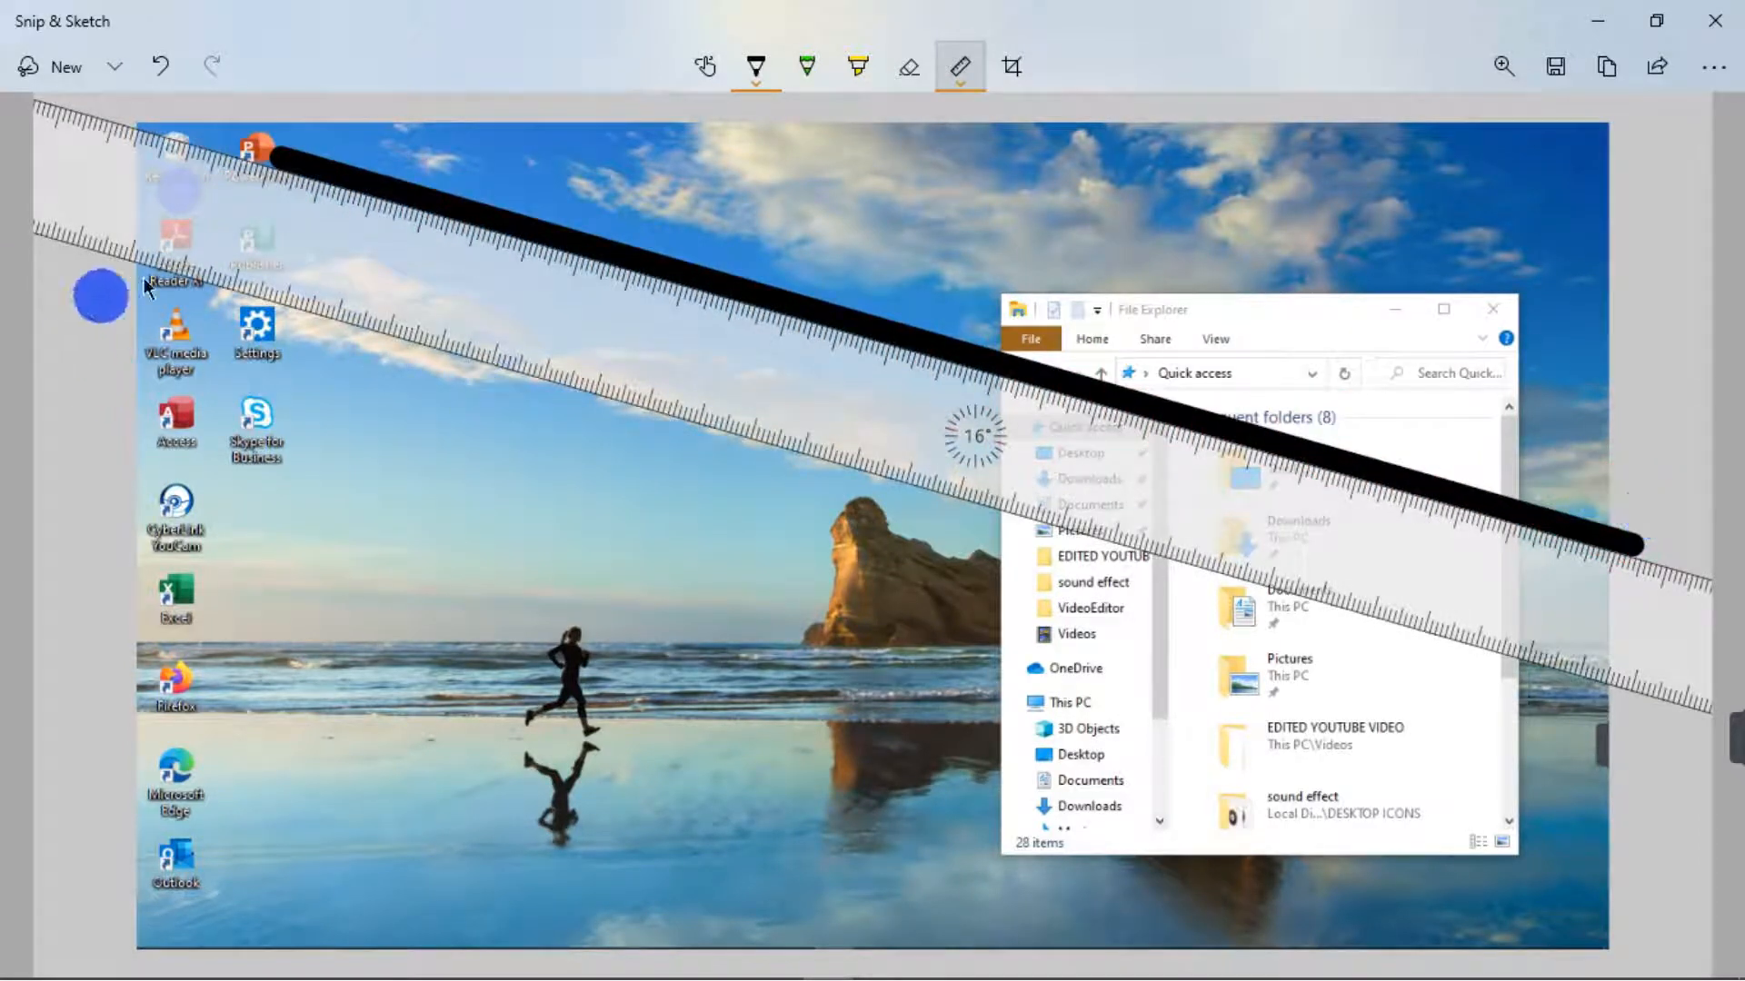
pyautogui.moveTo(166, 280)
pyautogui.mouseDown()
pyautogui.moveTo(358, 352)
pyautogui.moveTo(1647, 711)
pyautogui.mouseUp()
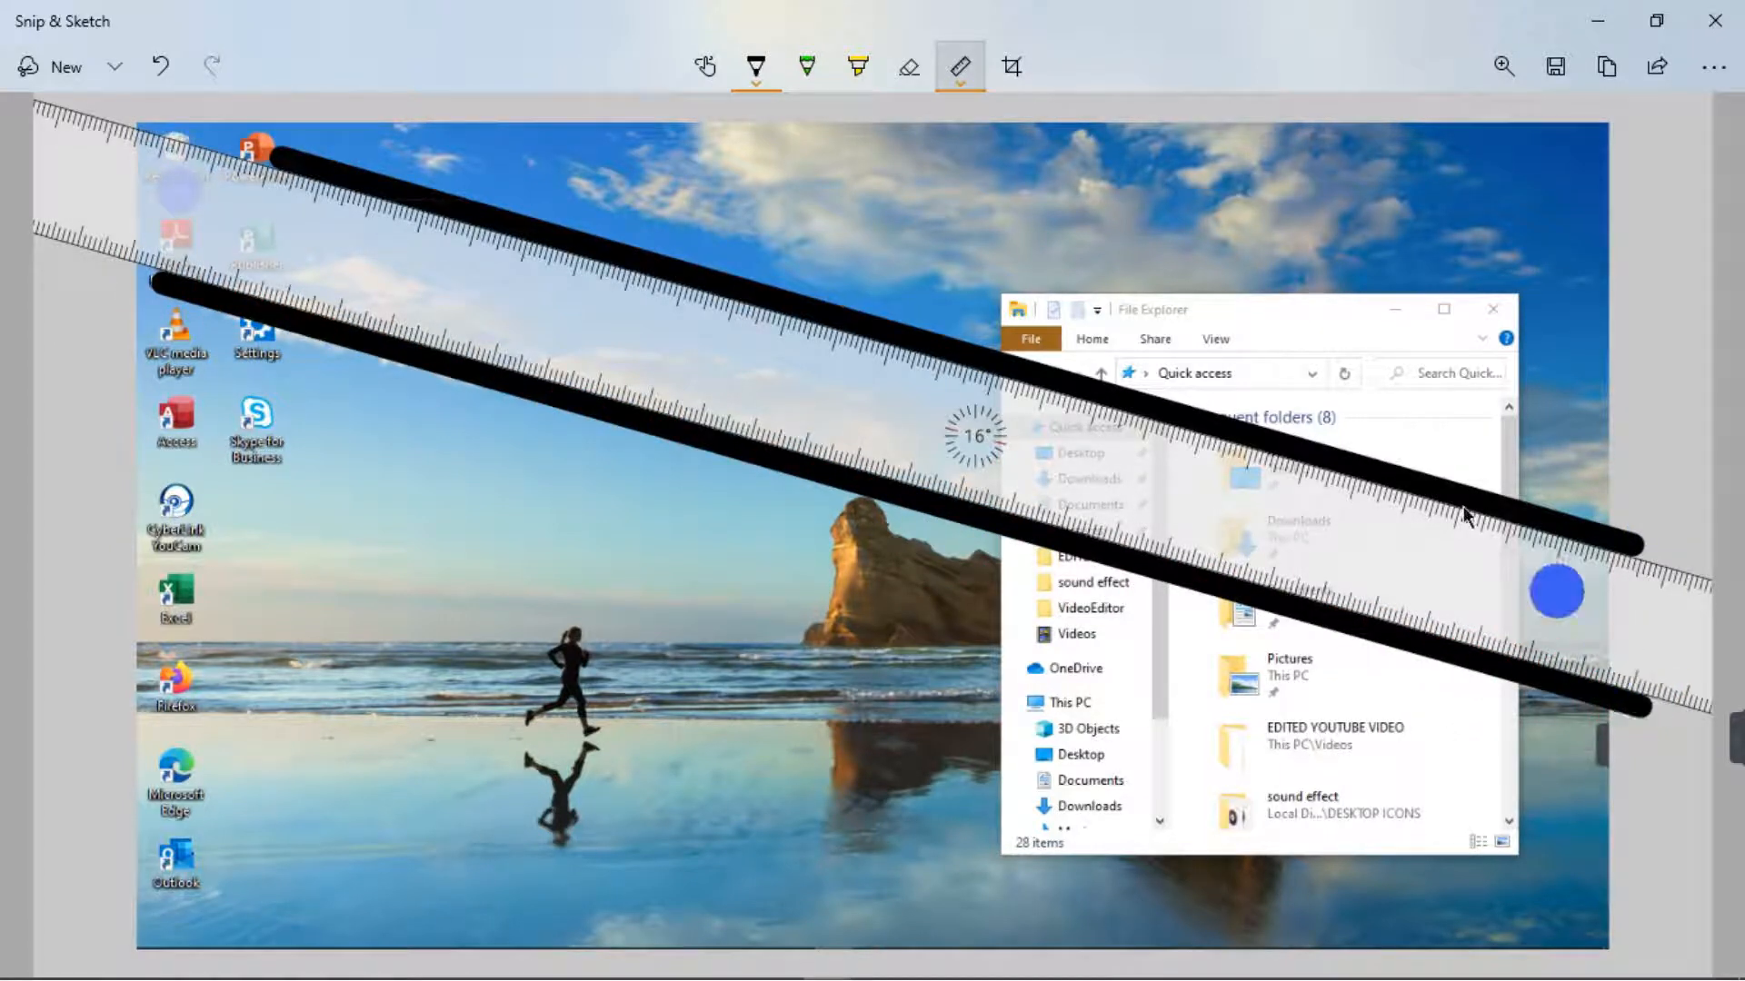
# Step: Replace the ruler with the protractor
pyautogui.click(961, 89)
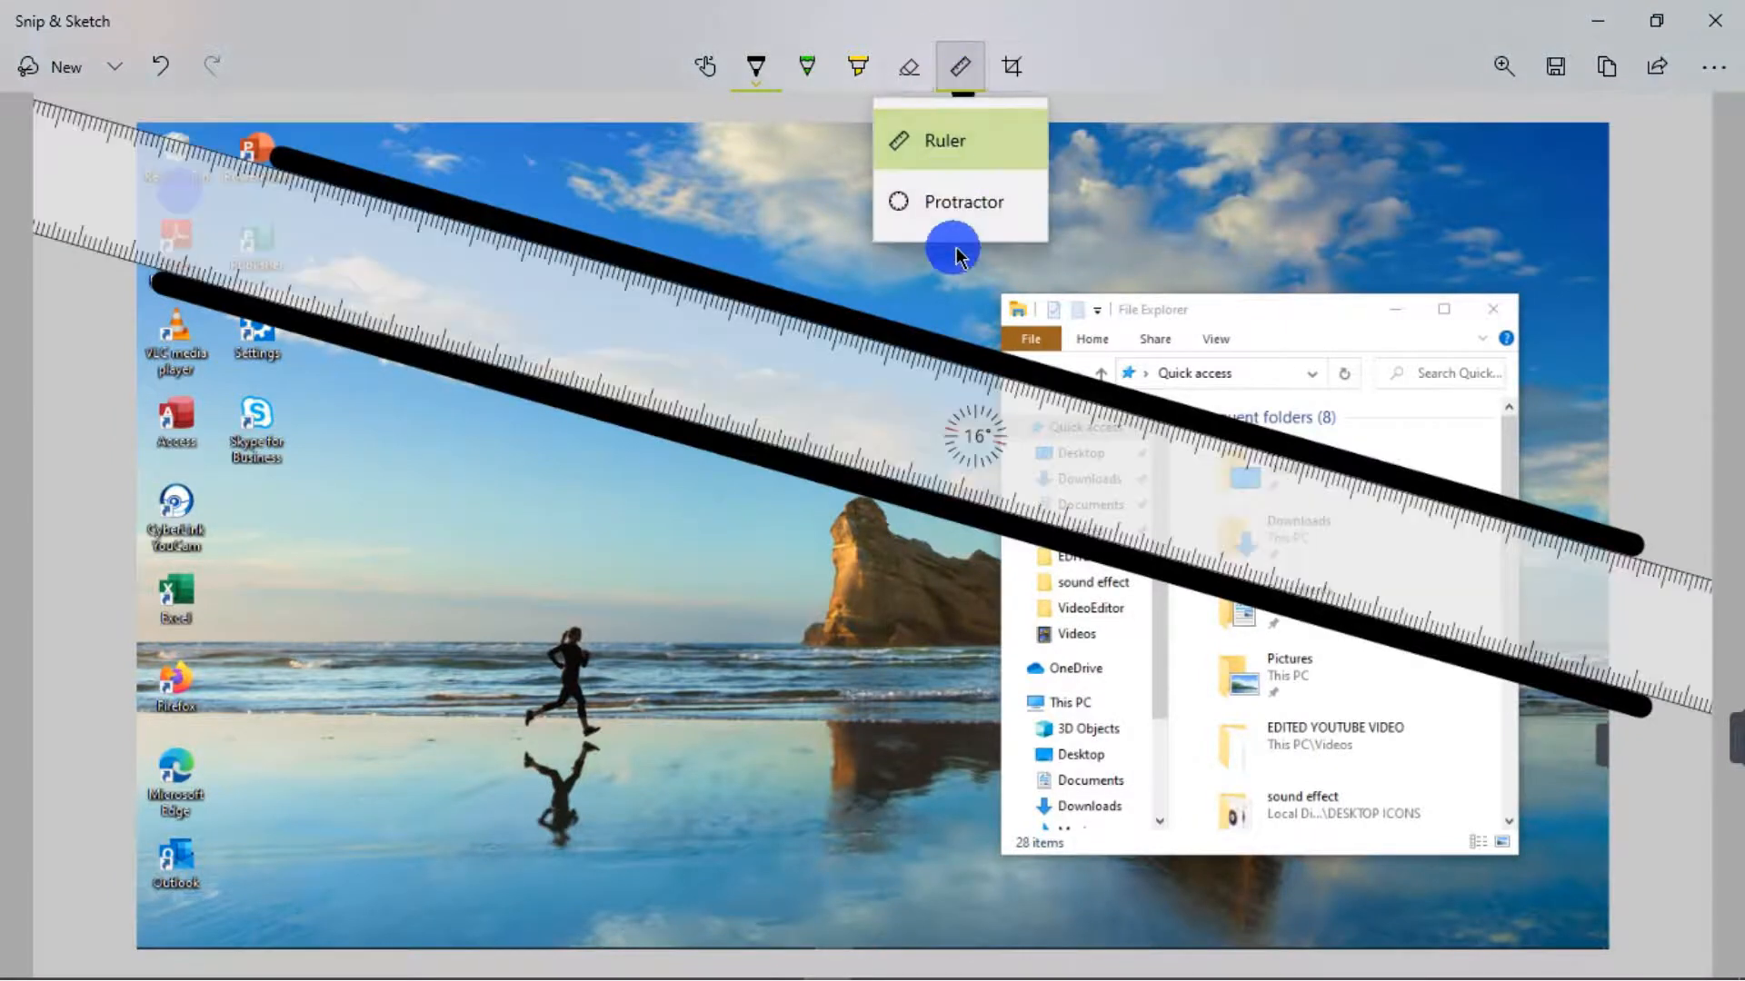
pyautogui.click(956, 226)
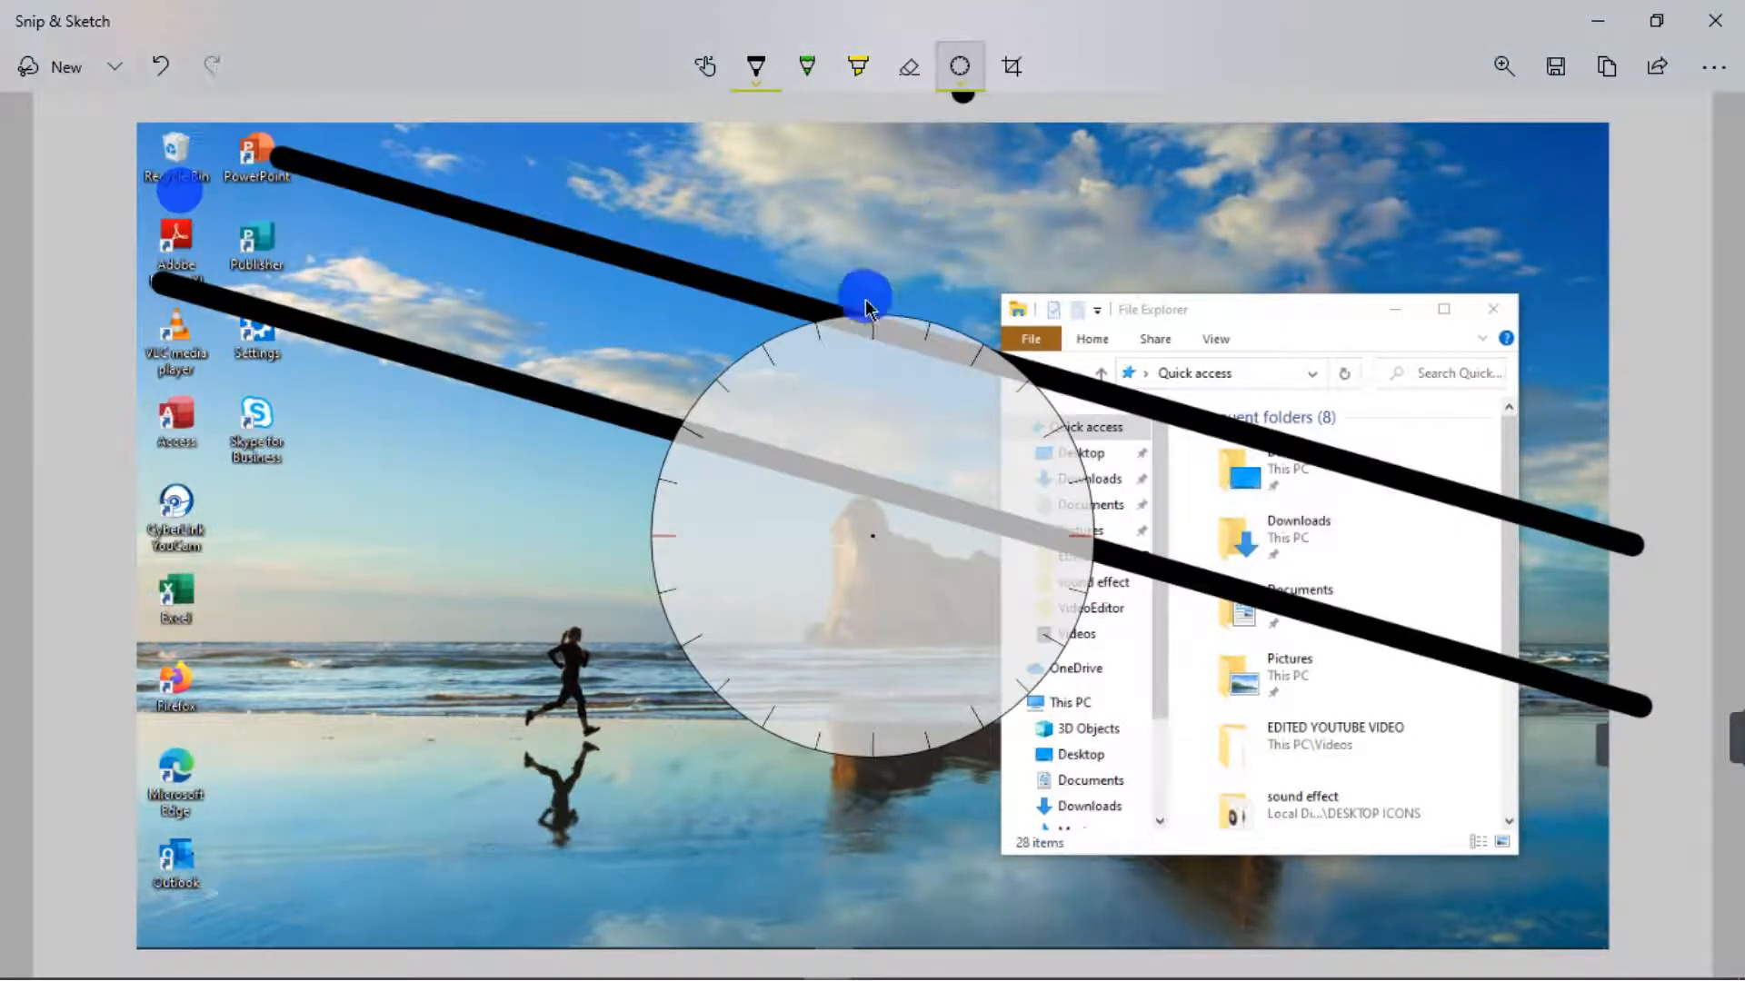
pyautogui.moveTo(840, 314)
pyautogui.mouseDown()
pyautogui.moveTo(786, 320)
pyautogui.moveTo(729, 389)
pyautogui.moveTo(718, 707)
pyautogui.moveTo(990, 604)
pyautogui.moveTo(1080, 434)
pyautogui.mouseUp()
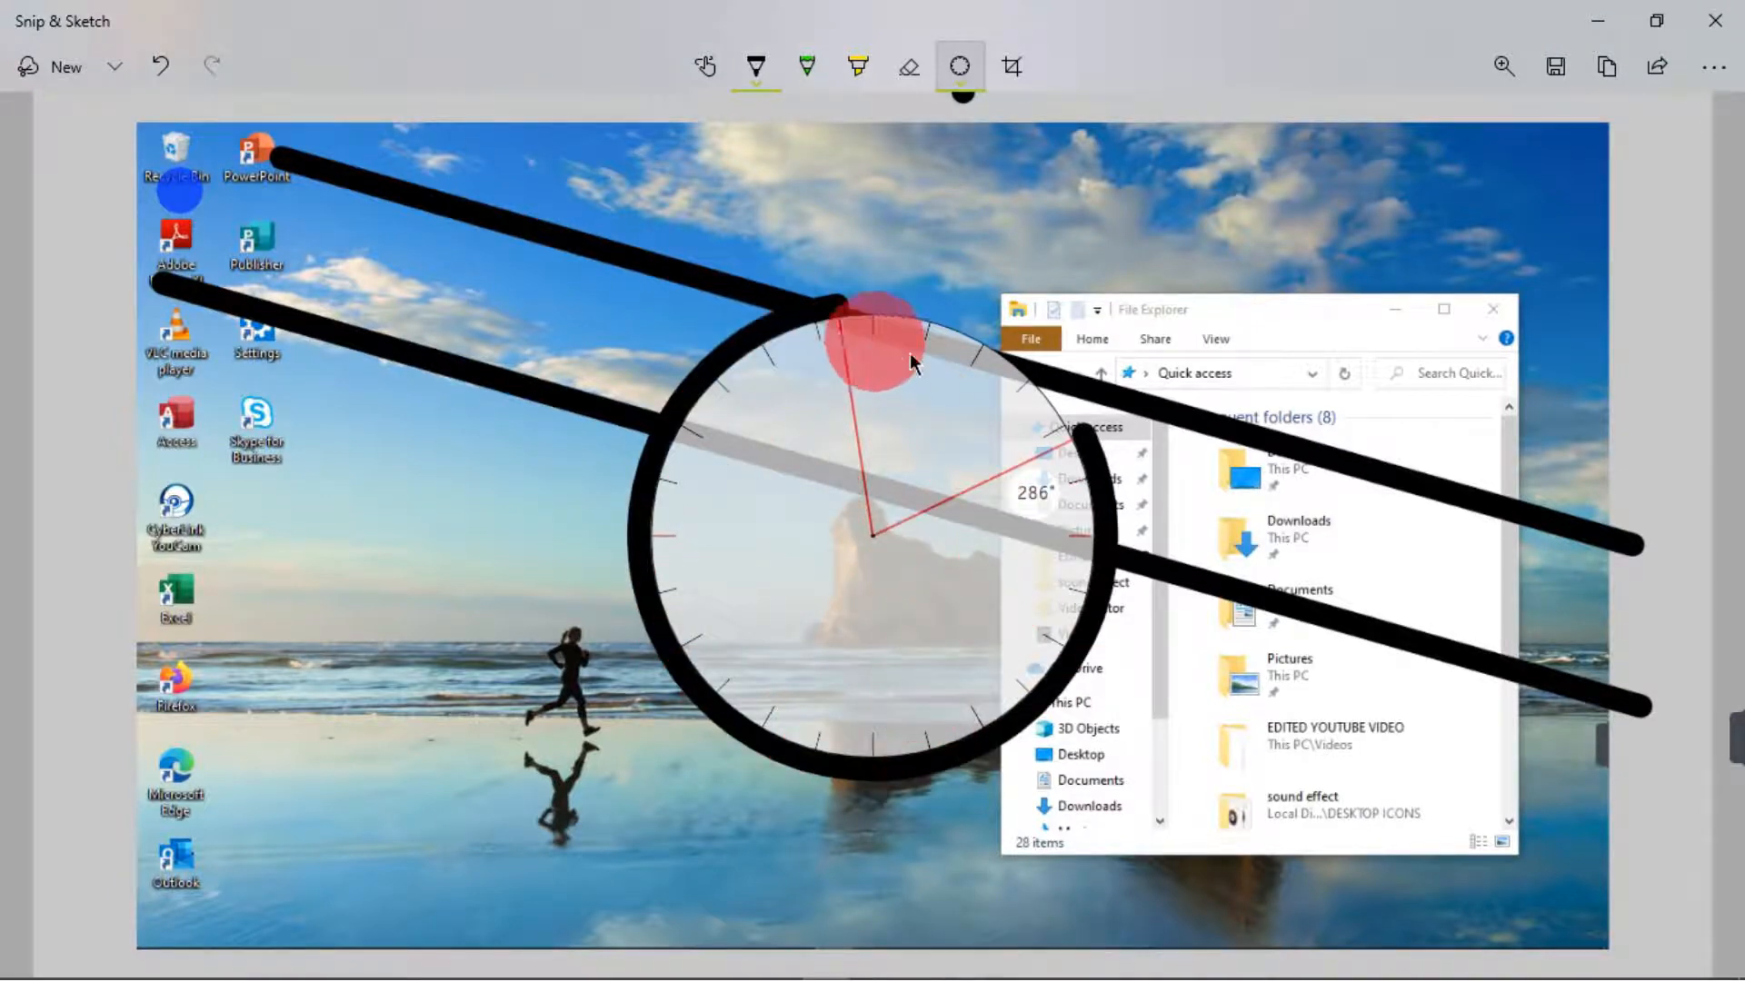
pyautogui.moveTo(857, 289); pyautogui.dragTo(731, 303)
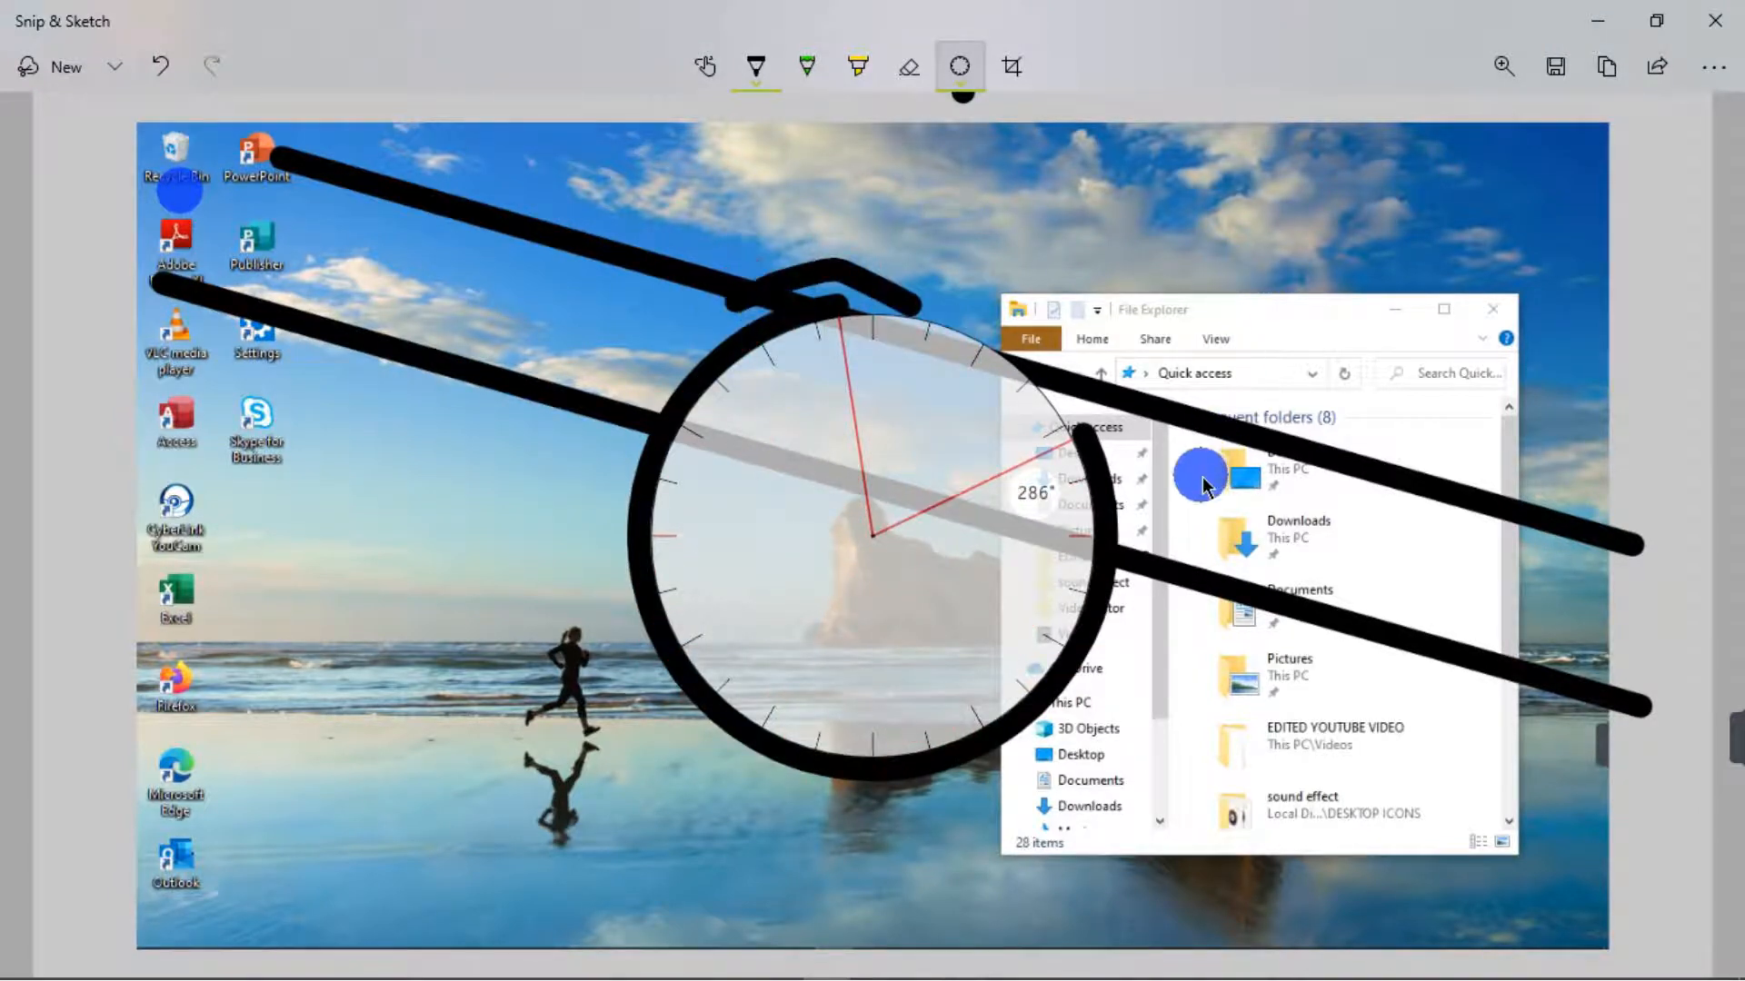
pyautogui.hotkey('ctrl', 'z')
pyautogui.hotkey('ctrl', 'z')
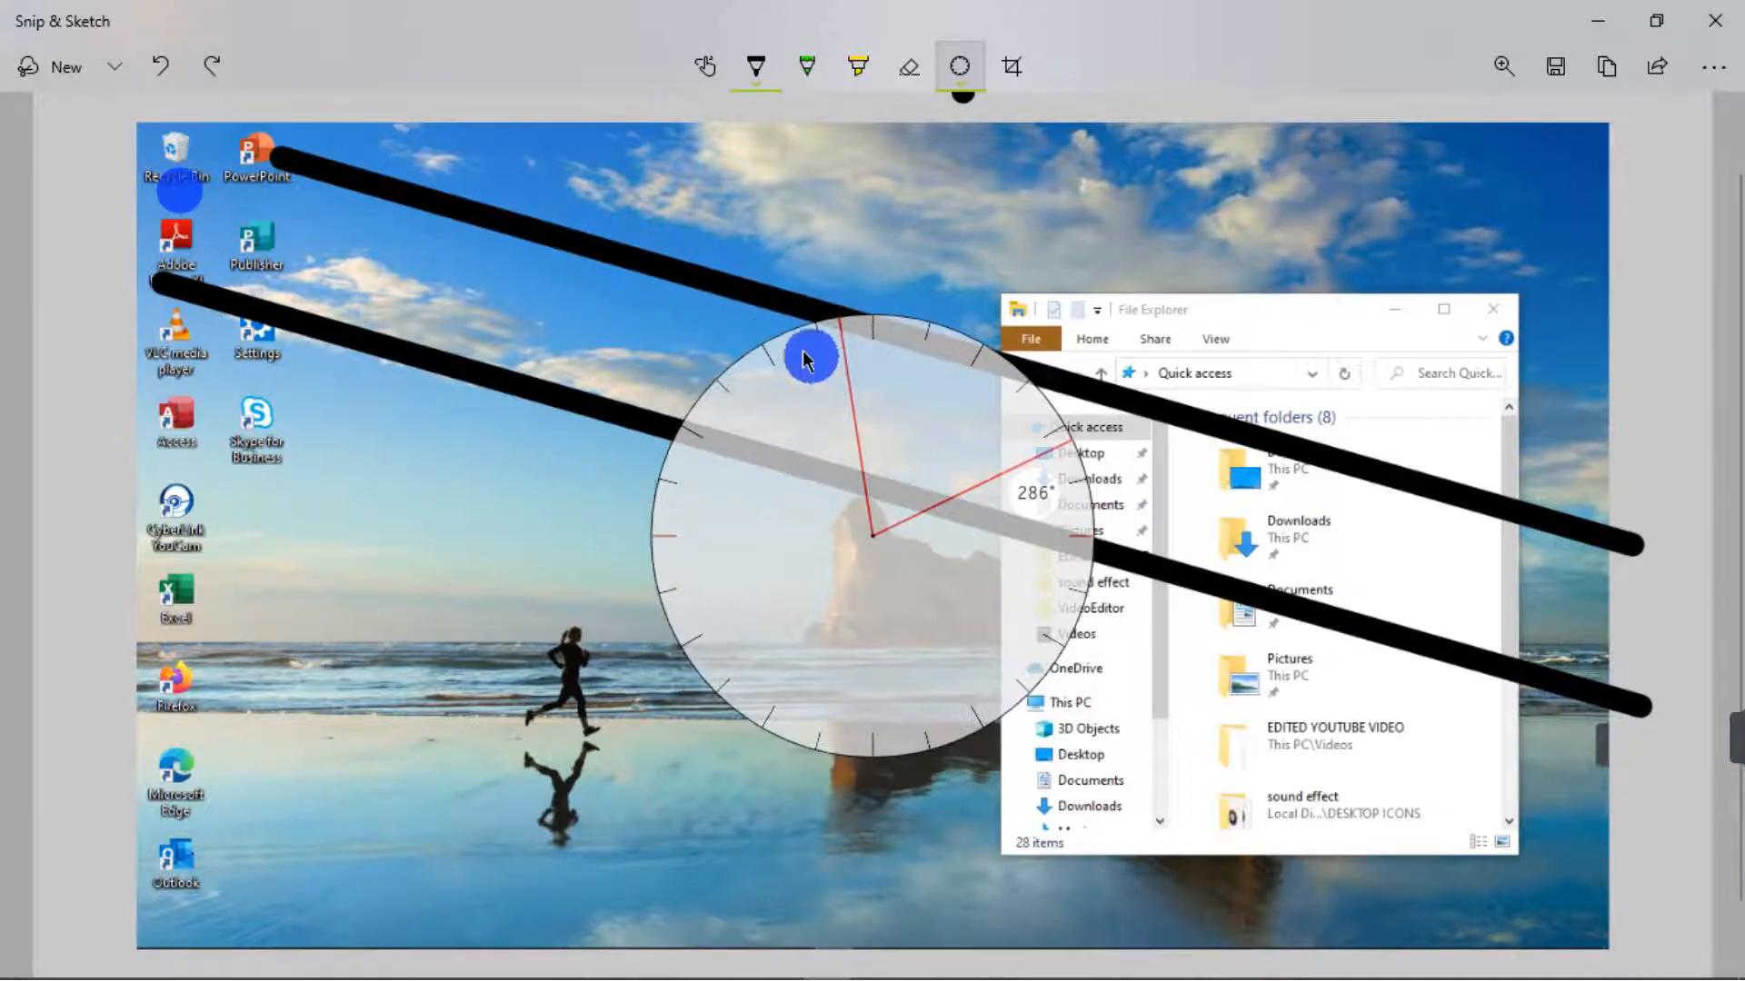
# Step: Draw a full 360° black circle around the protractor's edge and hide the protractor
pyautogui.moveTo(829, 307)
pyautogui.mouseDown()
pyautogui.moveTo(618, 569)
pyautogui.moveTo(1016, 701)
pyautogui.moveTo(1020, 378)
pyautogui.moveTo(811, 293)
pyautogui.mouseUp()
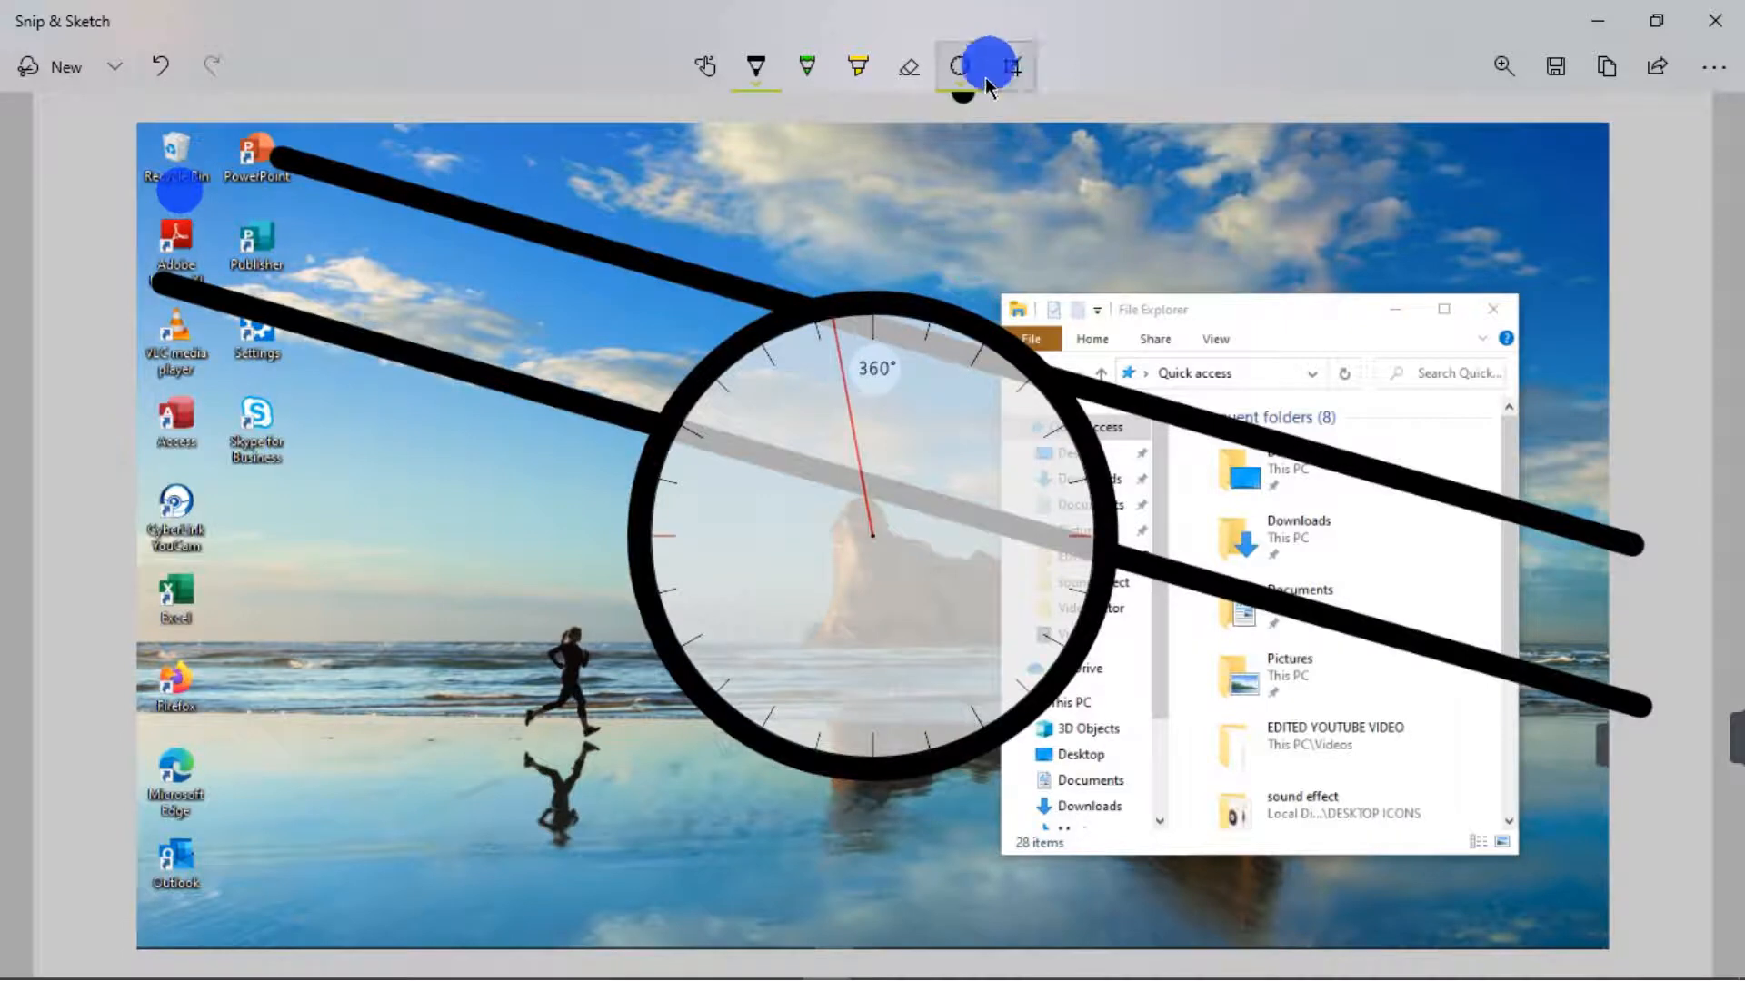
pyautogui.click(960, 62)
pyautogui.click(953, 229)
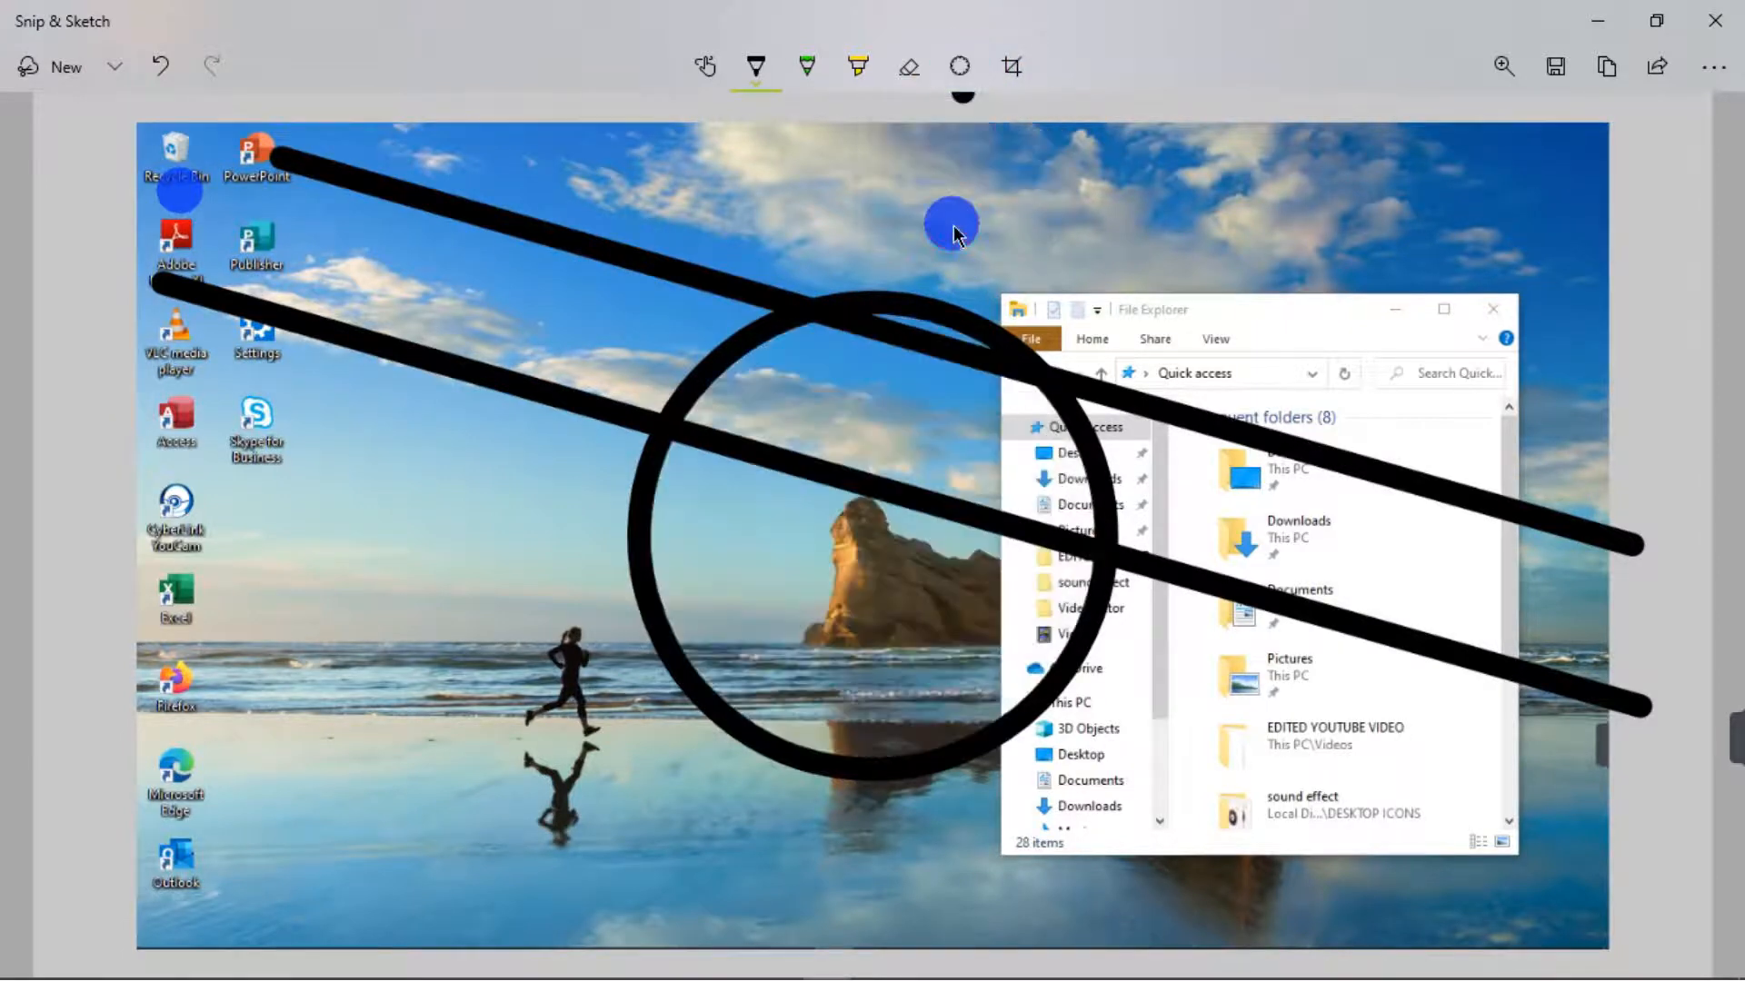
# Step: Crop the snip to its middle part, from the runner to the navigation pane side of the File Explorer window
pyautogui.click(1013, 69)
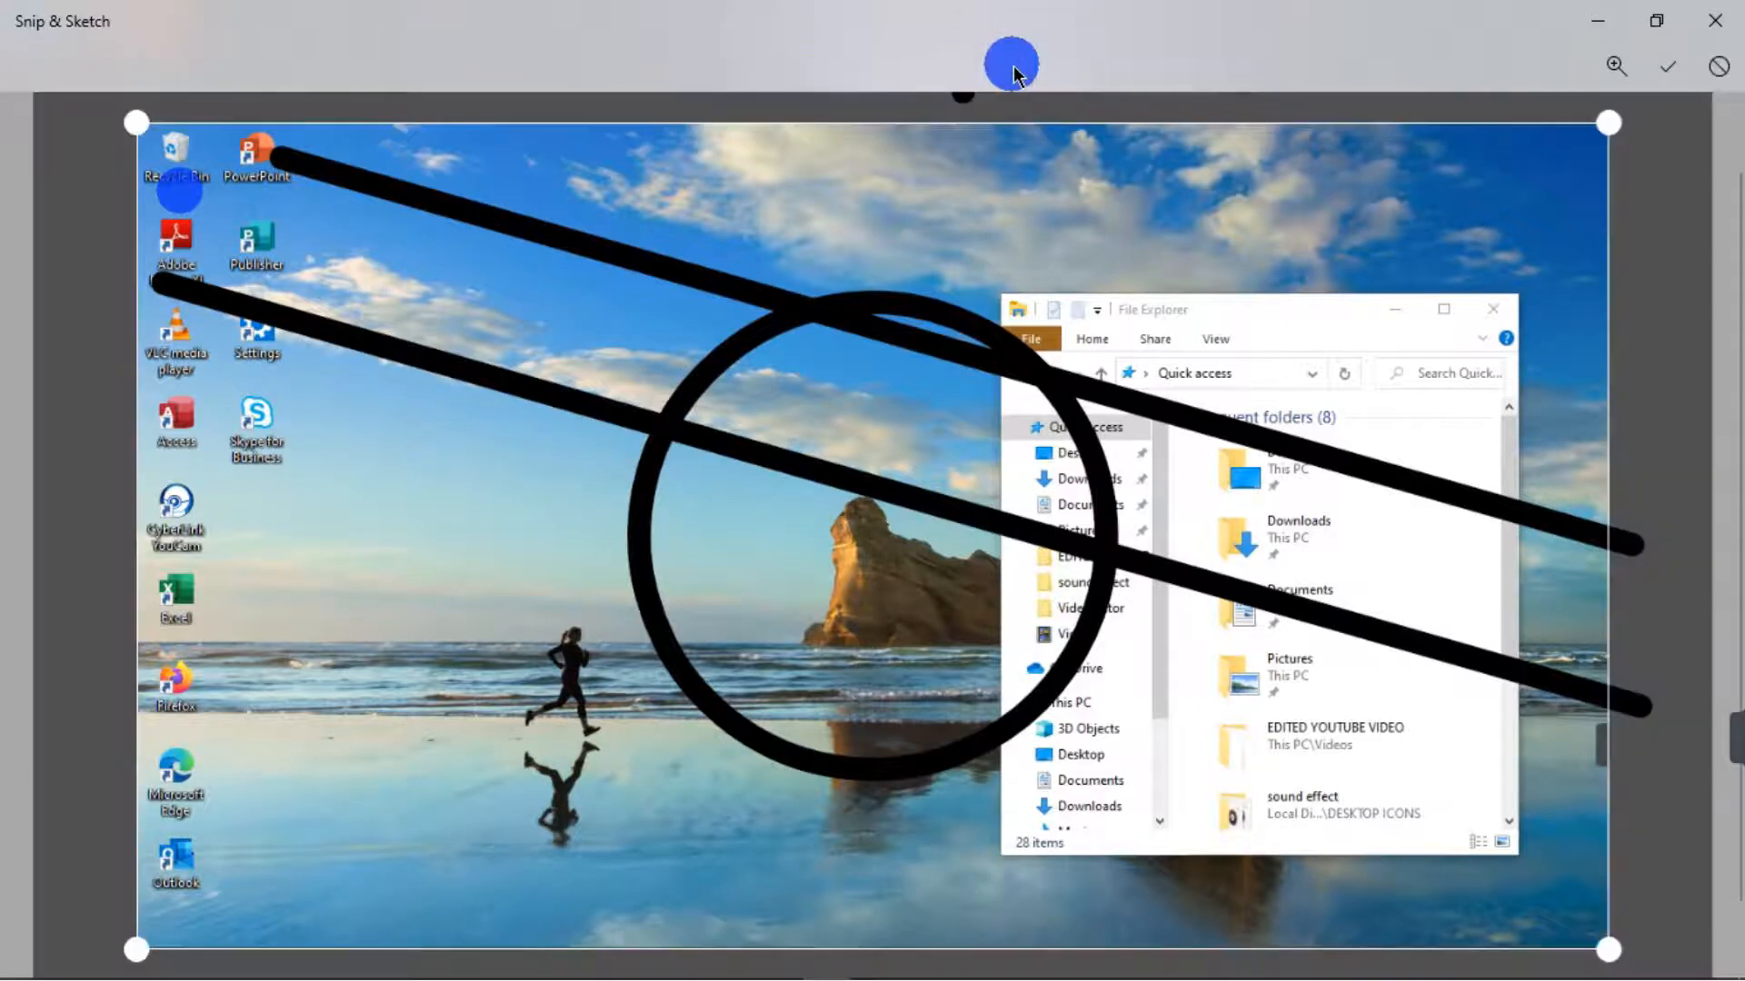
pyautogui.moveTo(1608, 123); pyautogui.dragTo(1383, 174)
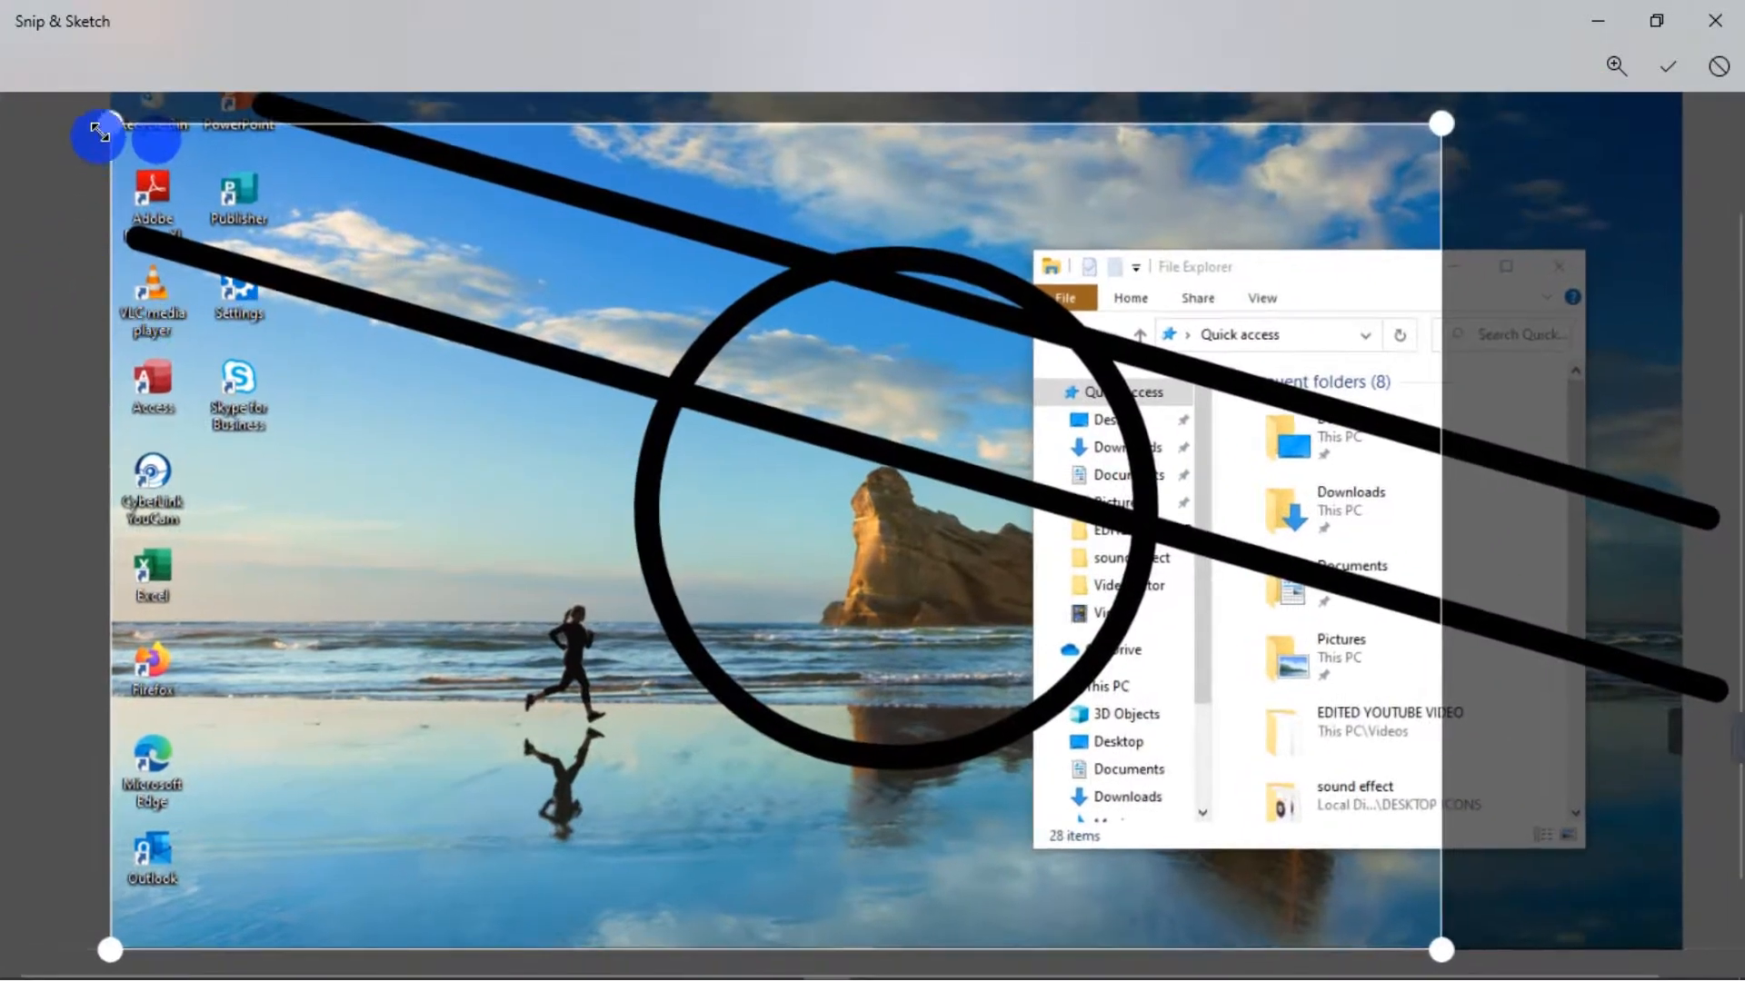
pyautogui.moveTo(107, 125); pyautogui.dragTo(531, 143)
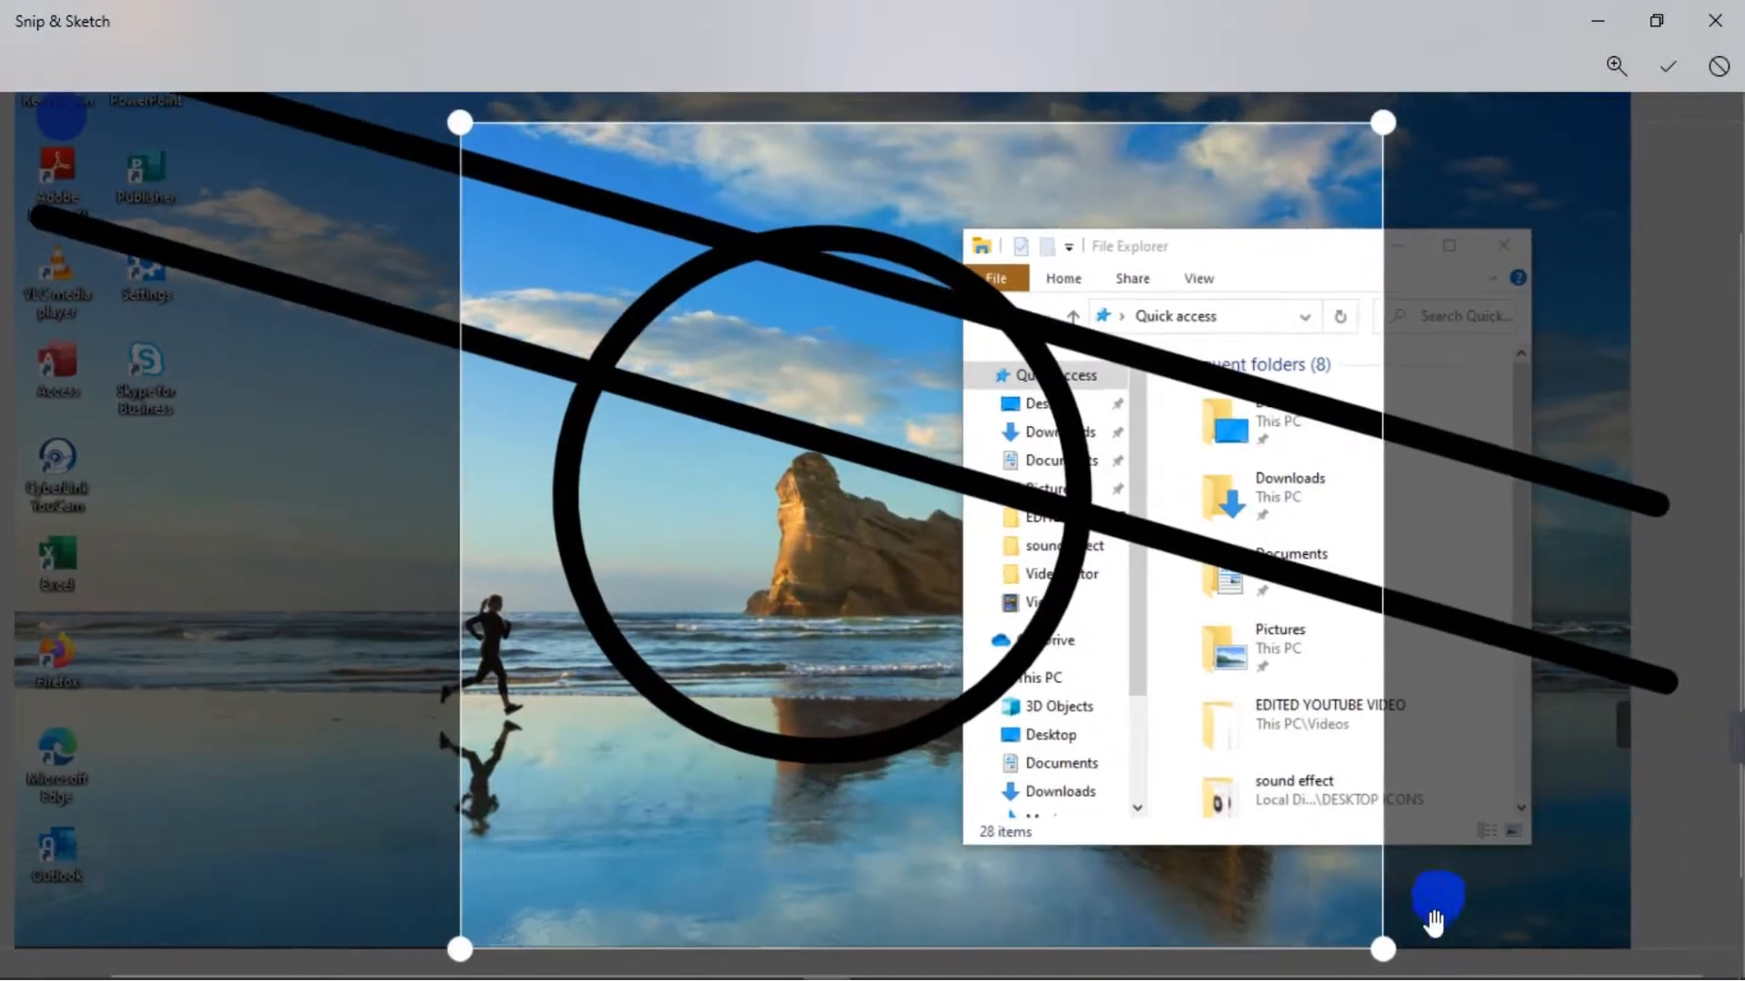
pyautogui.moveTo(1377, 950); pyautogui.dragTo(1179, 884)
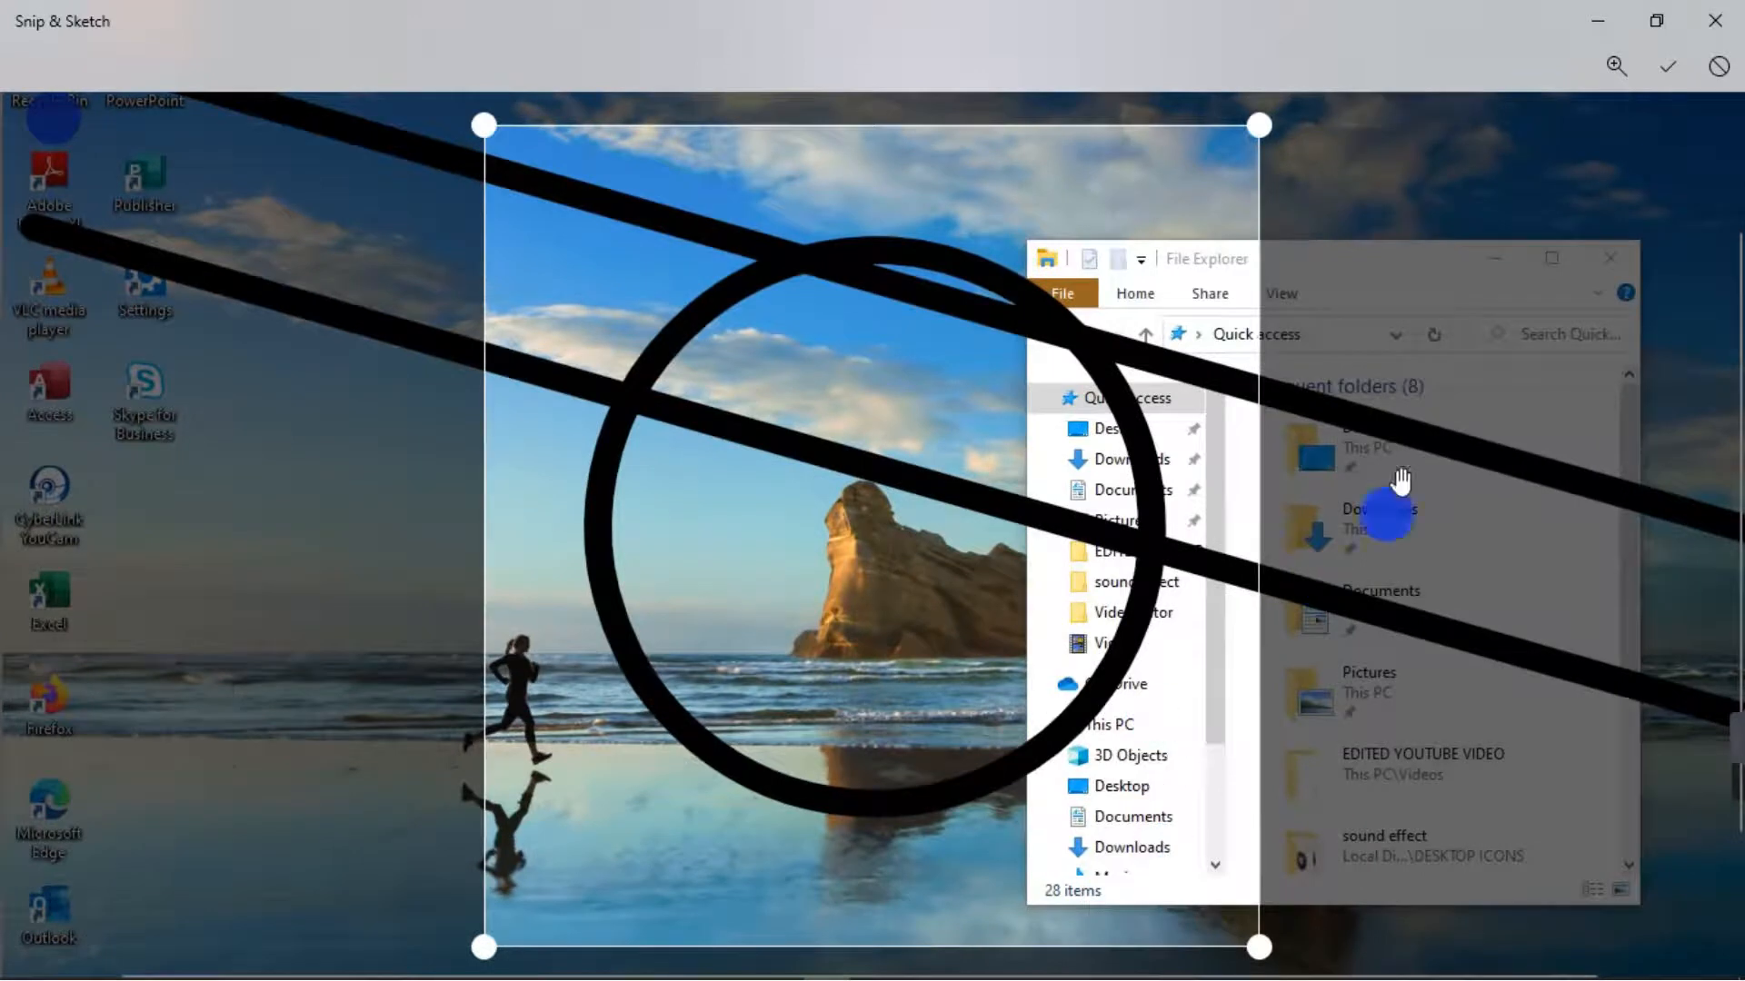
pyautogui.click(1672, 68)
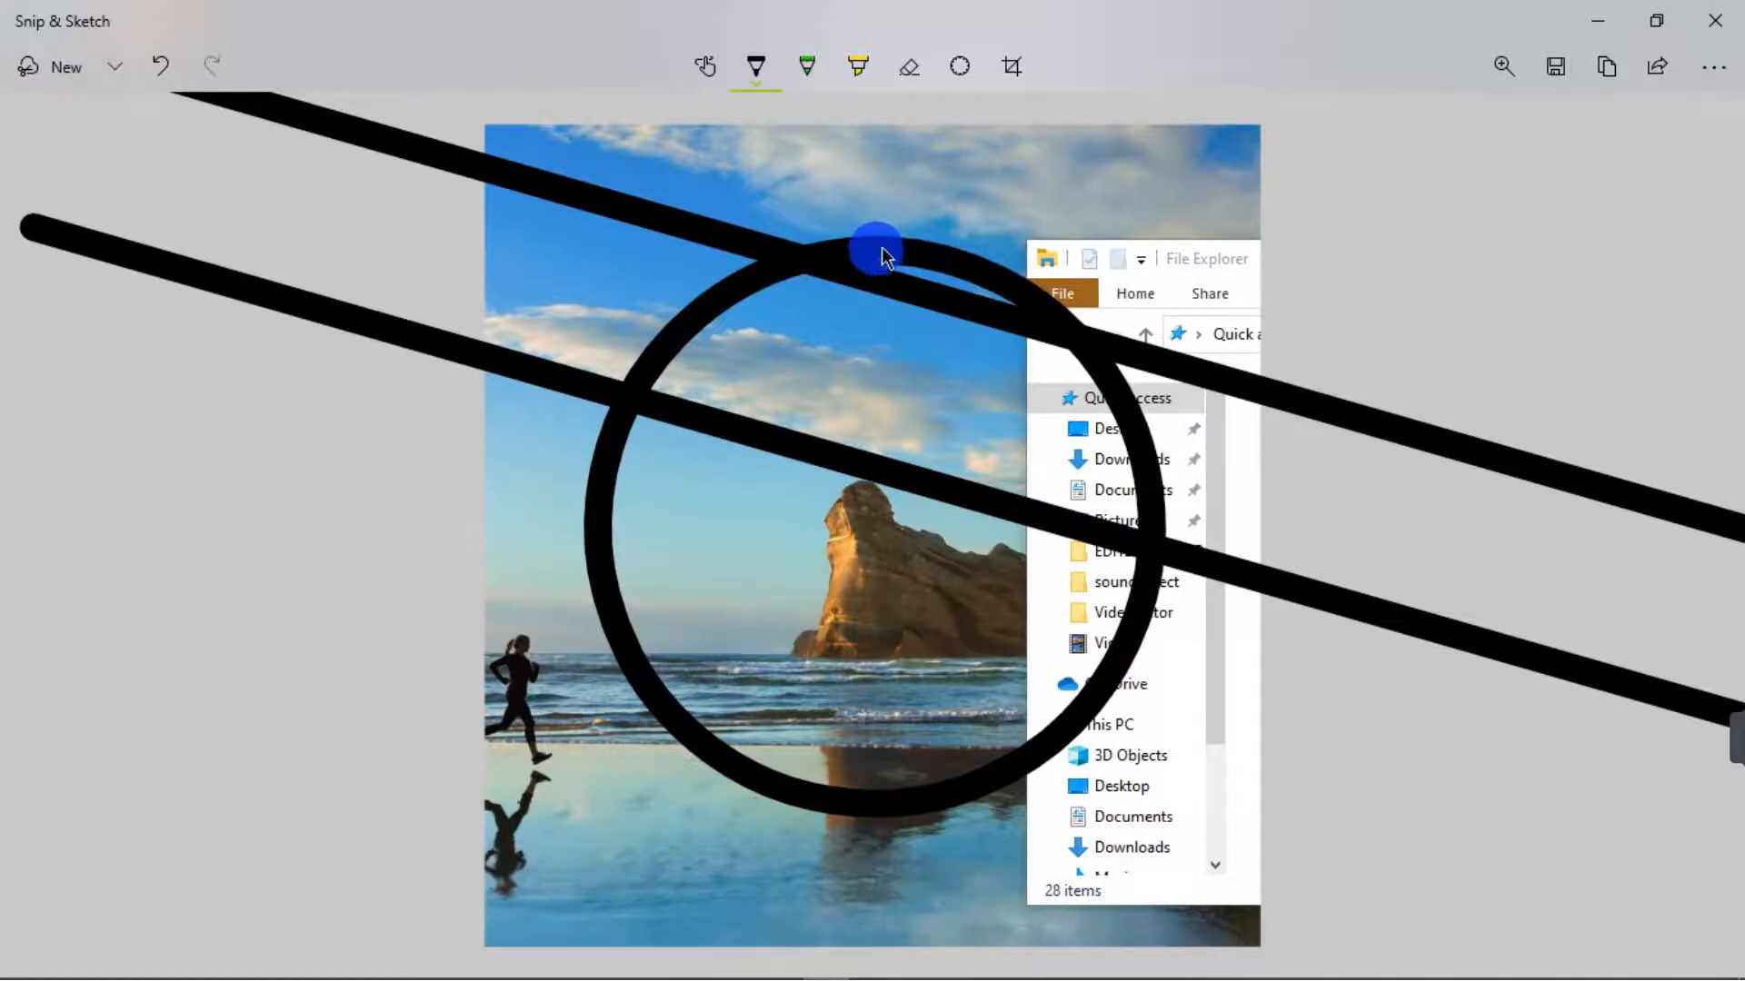
# Step: Zoom the cropped snip out to the Best fit level
pyautogui.click(1503, 66)
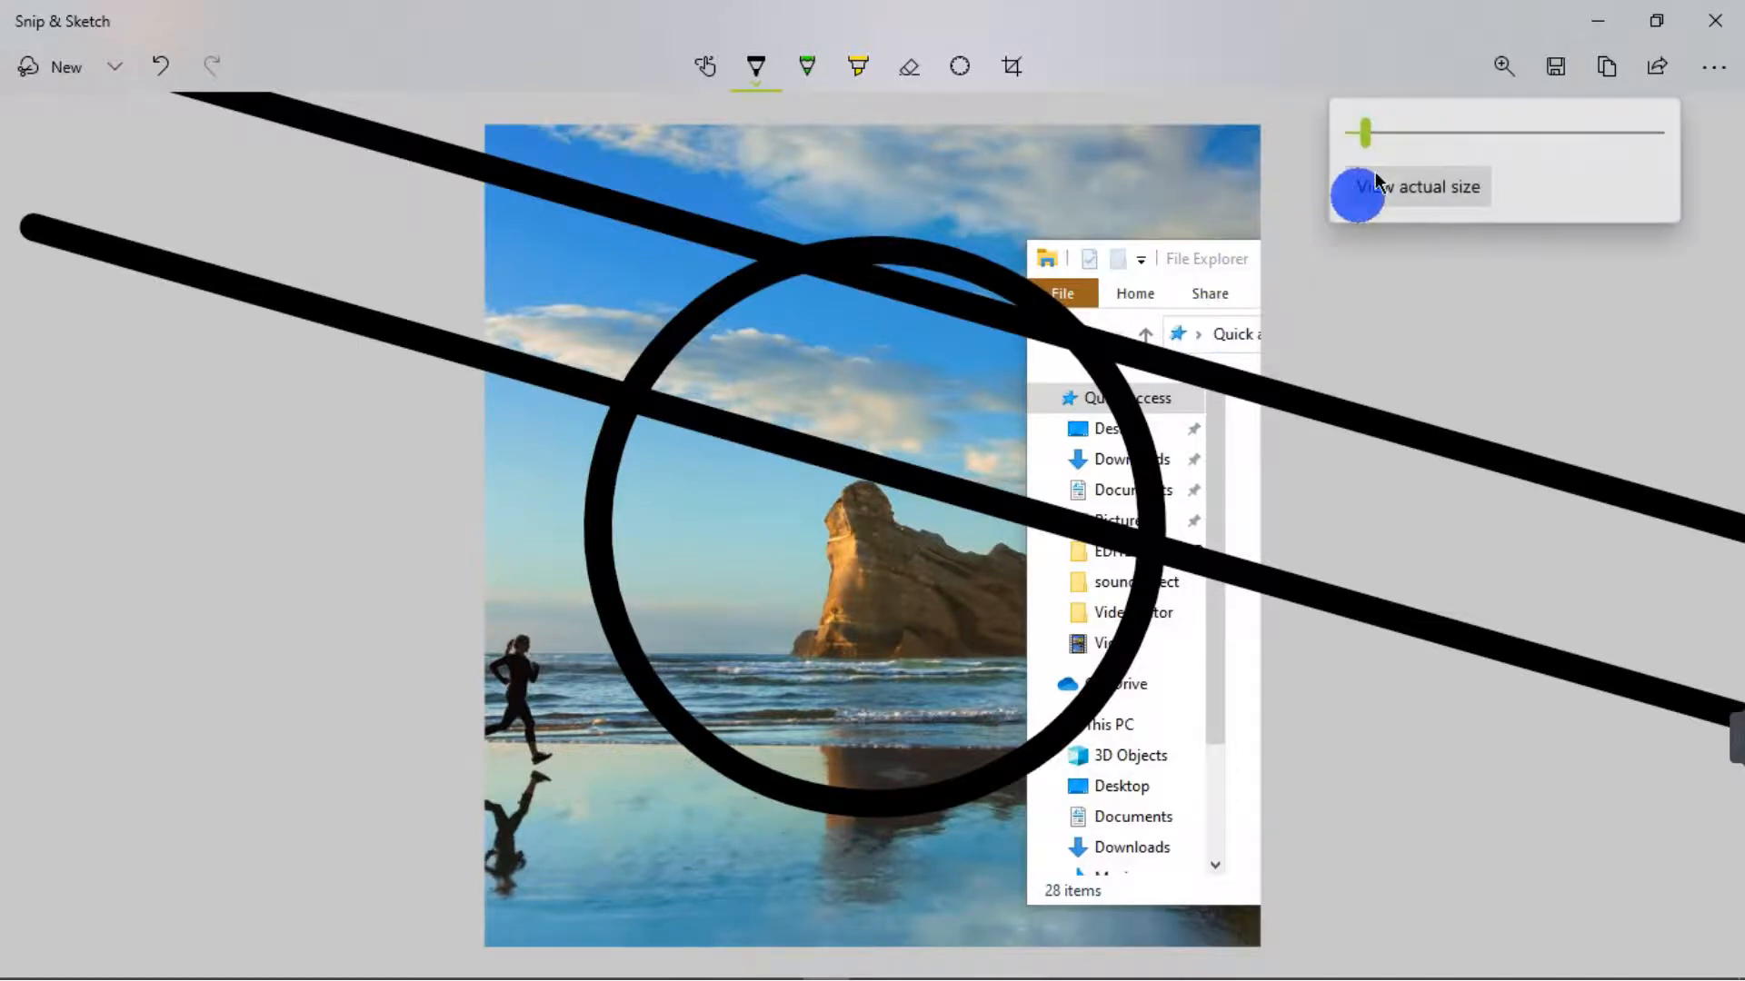
pyautogui.moveTo(1365, 134); pyautogui.dragTo(1327, 133)
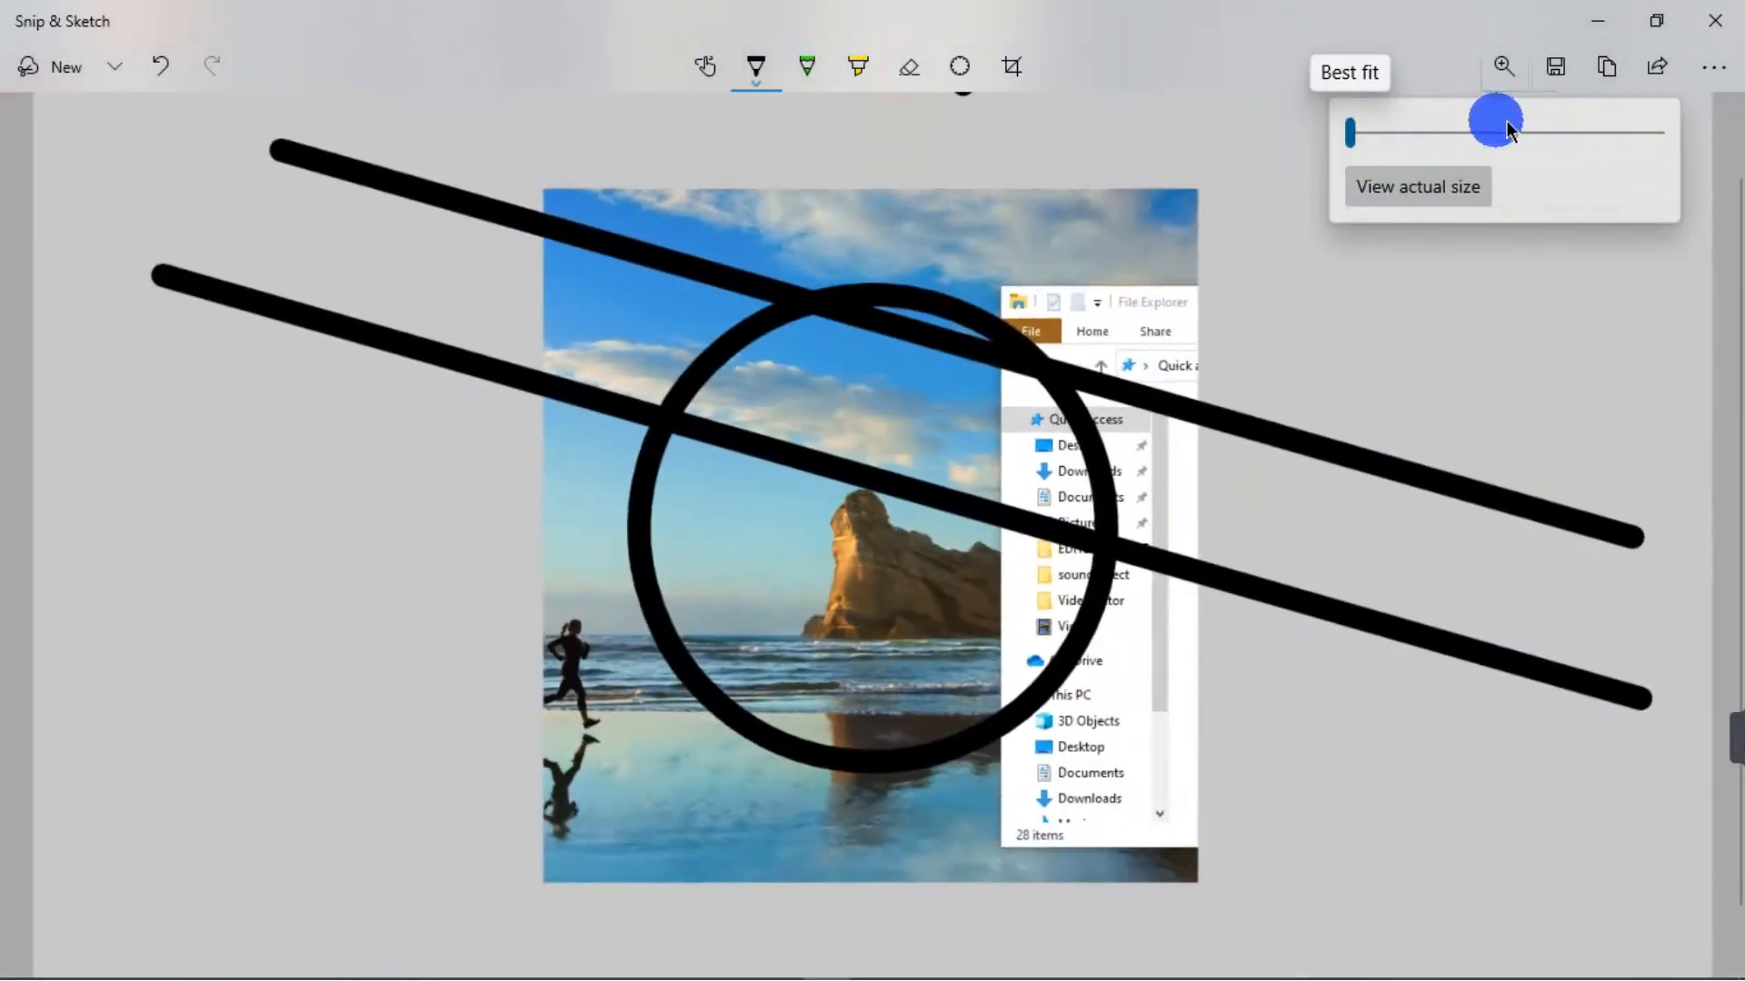
pyautogui.click(1550, 83)
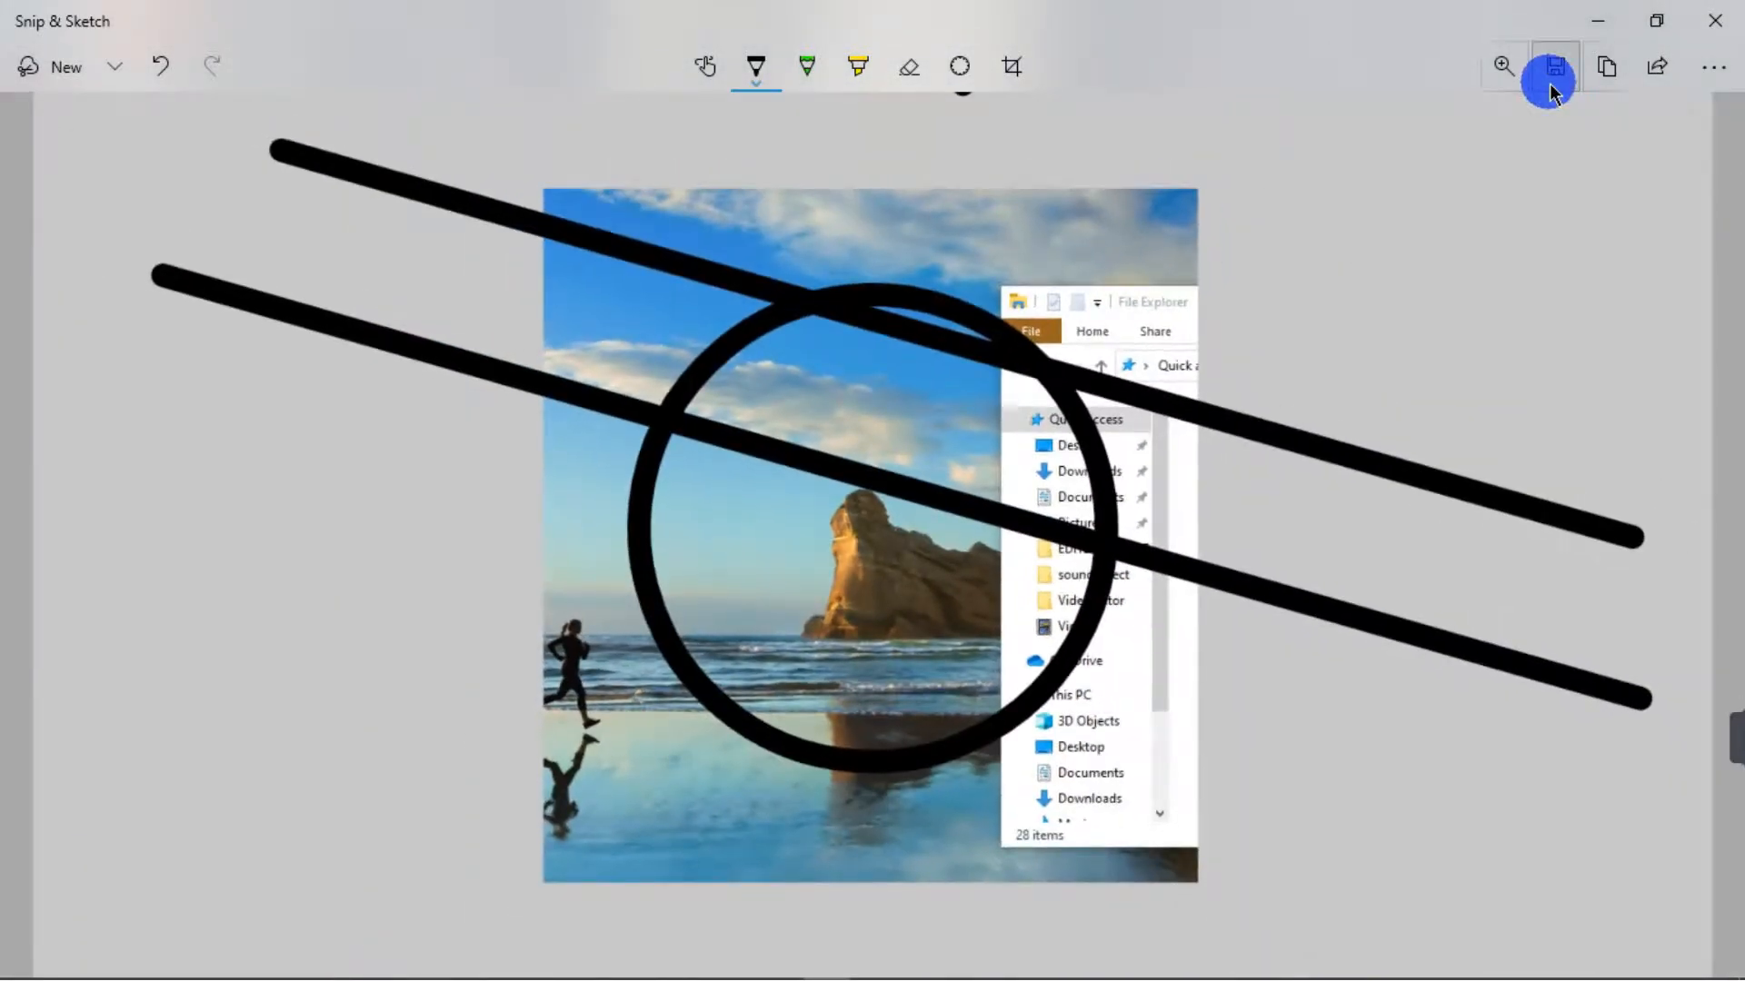
# Step: Copy the cropped, annotated snip to the clipboard
pyautogui.click(1607, 71)
pyautogui.click(1607, 71)
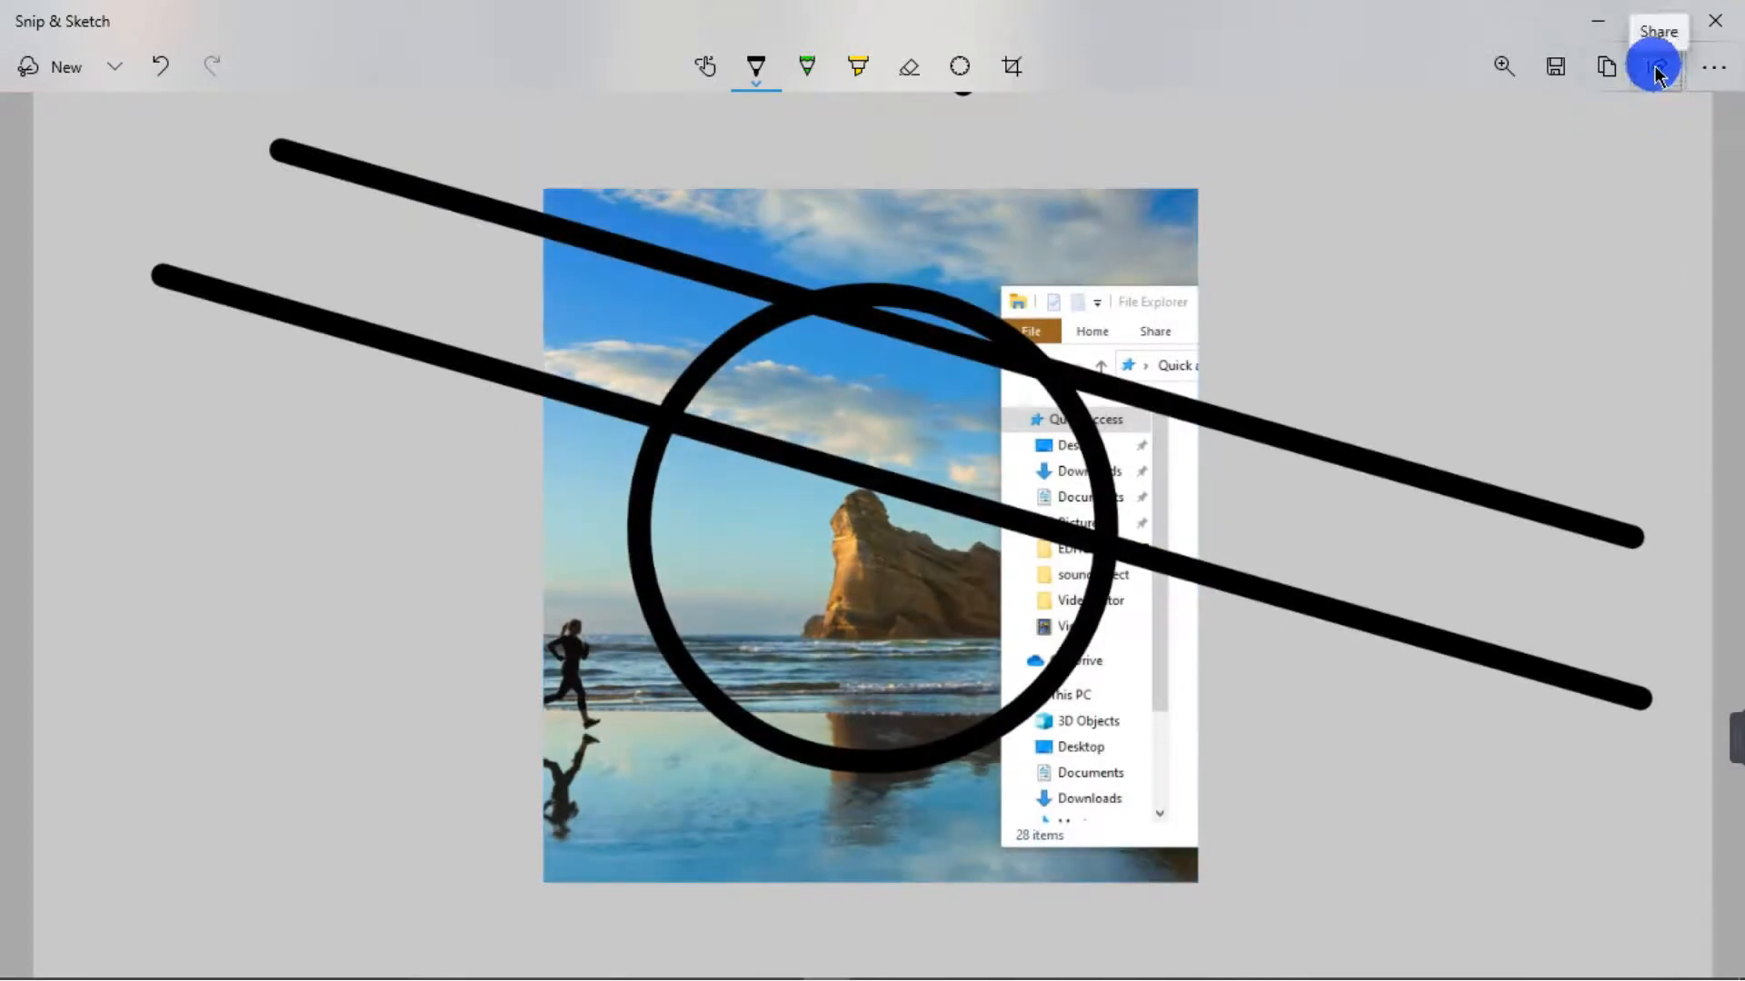
# Step: Review the additional options, including Open file, Open with, Print and Settings, and close them
pyautogui.click(1719, 83)
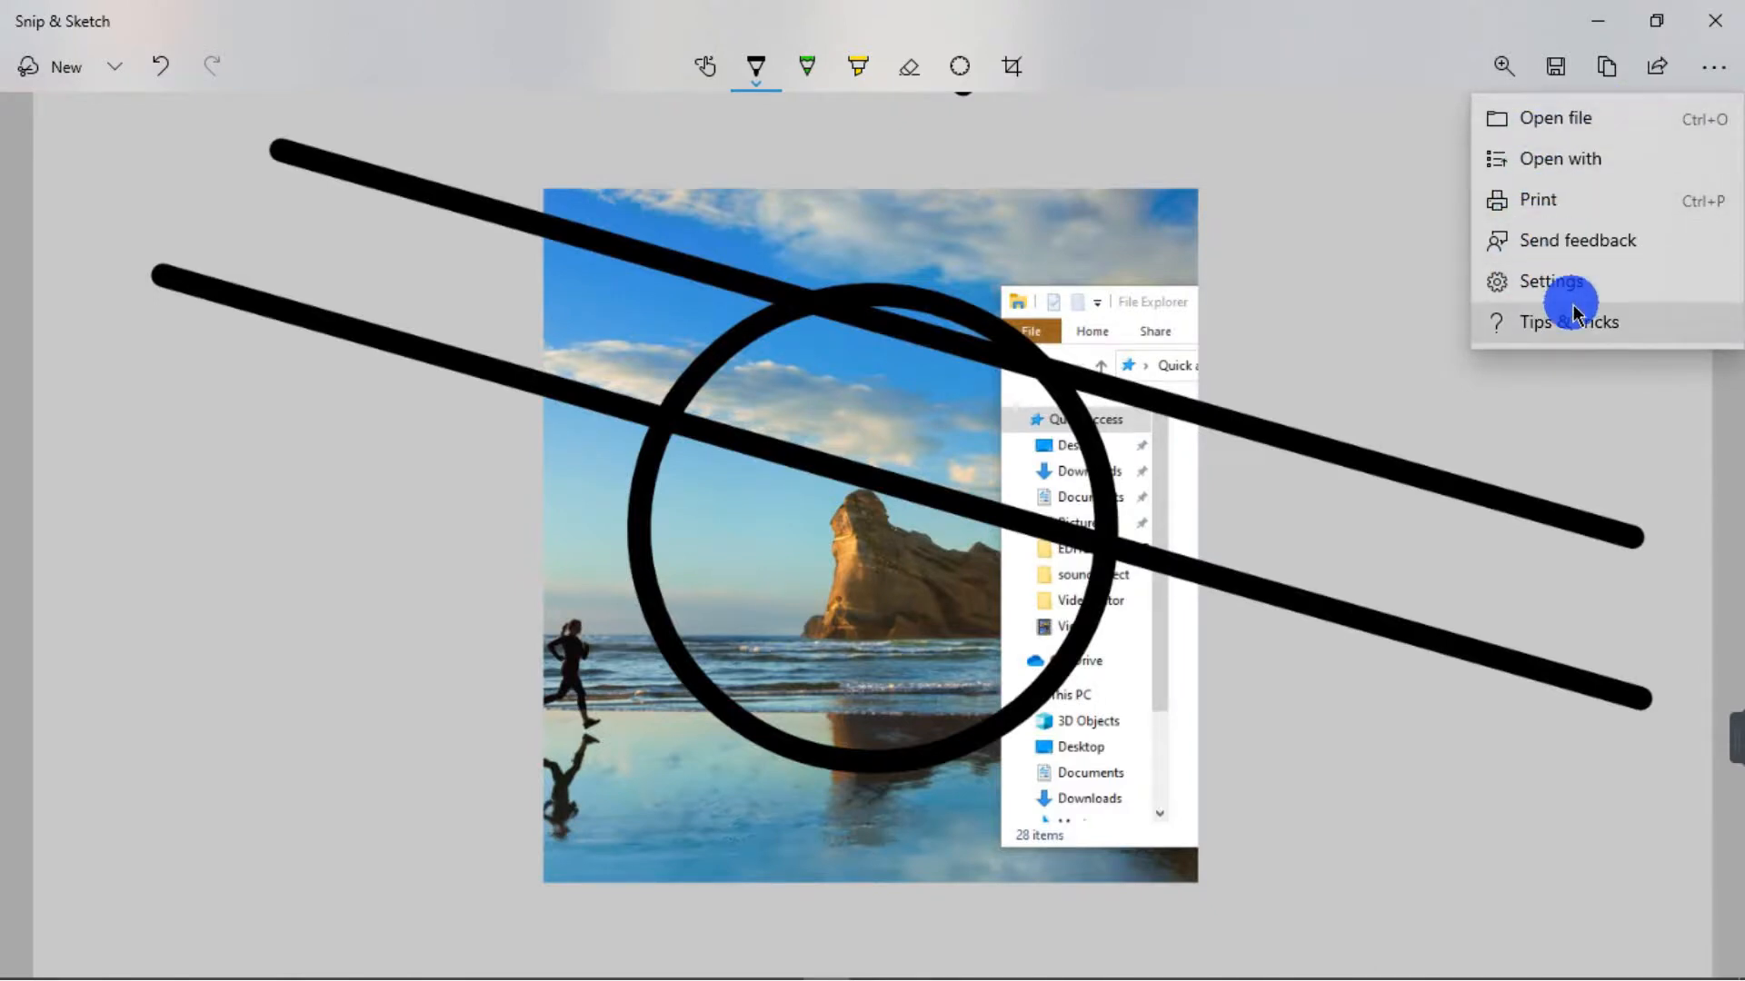
pyautogui.click(1127, 329)
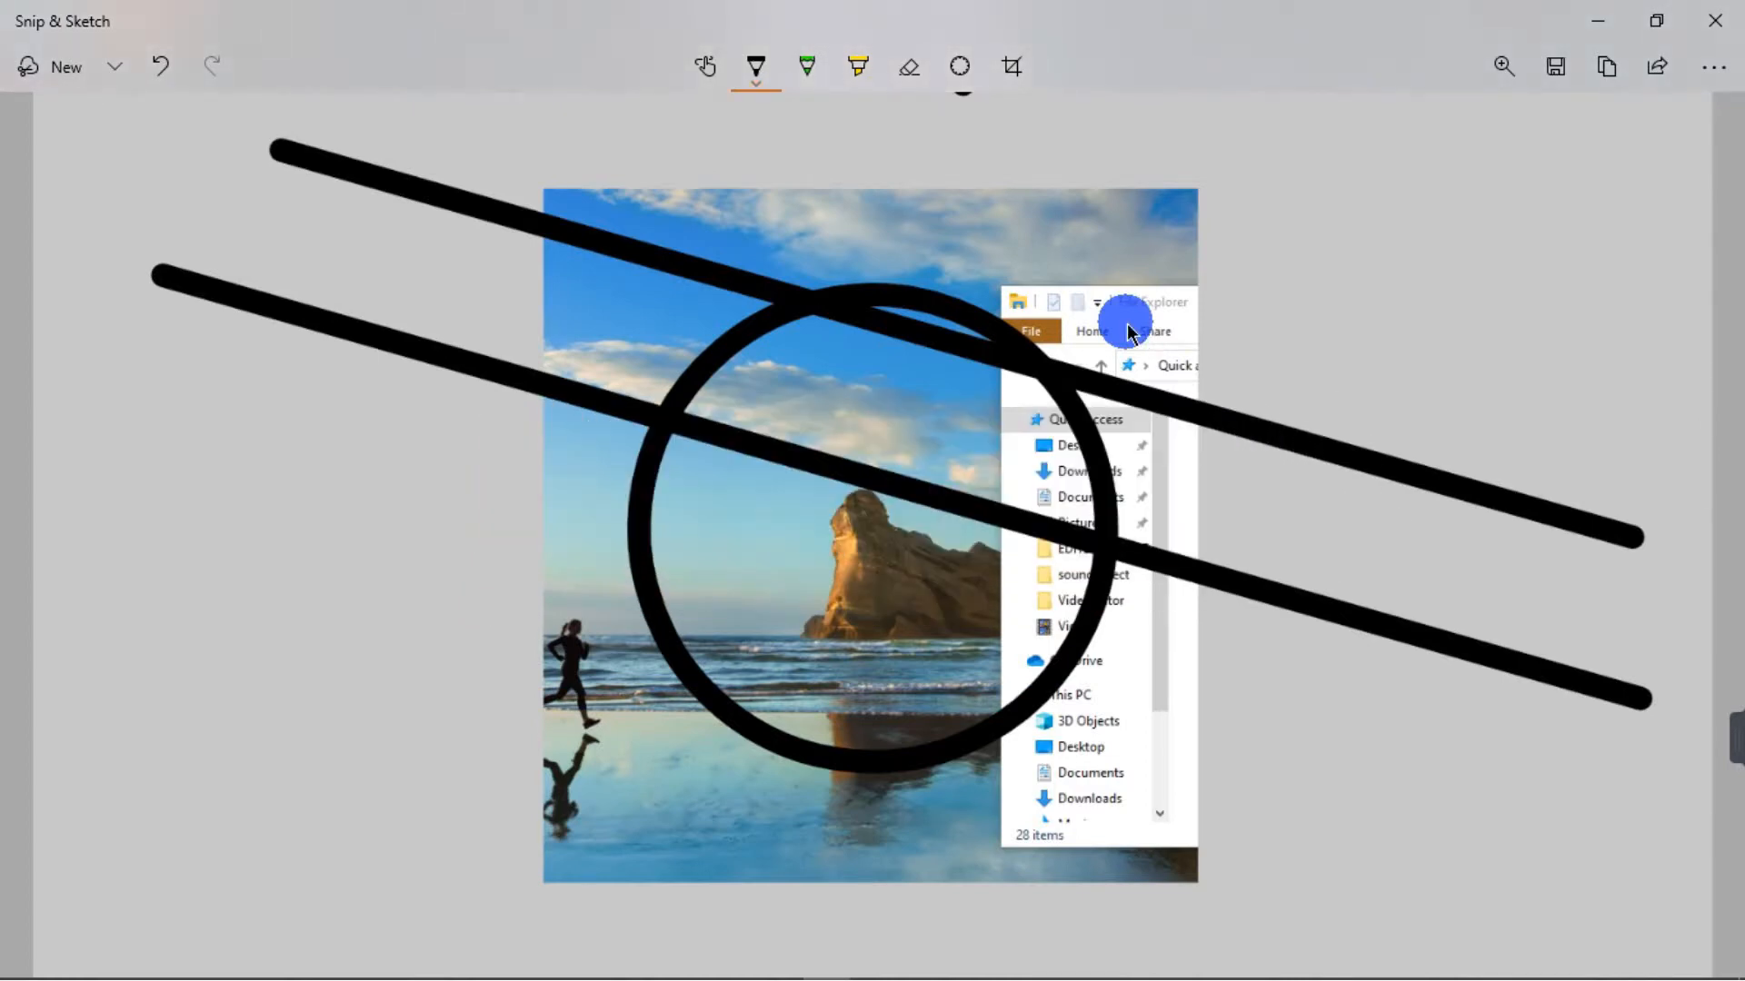
pyautogui.moveTo(1613, 752)
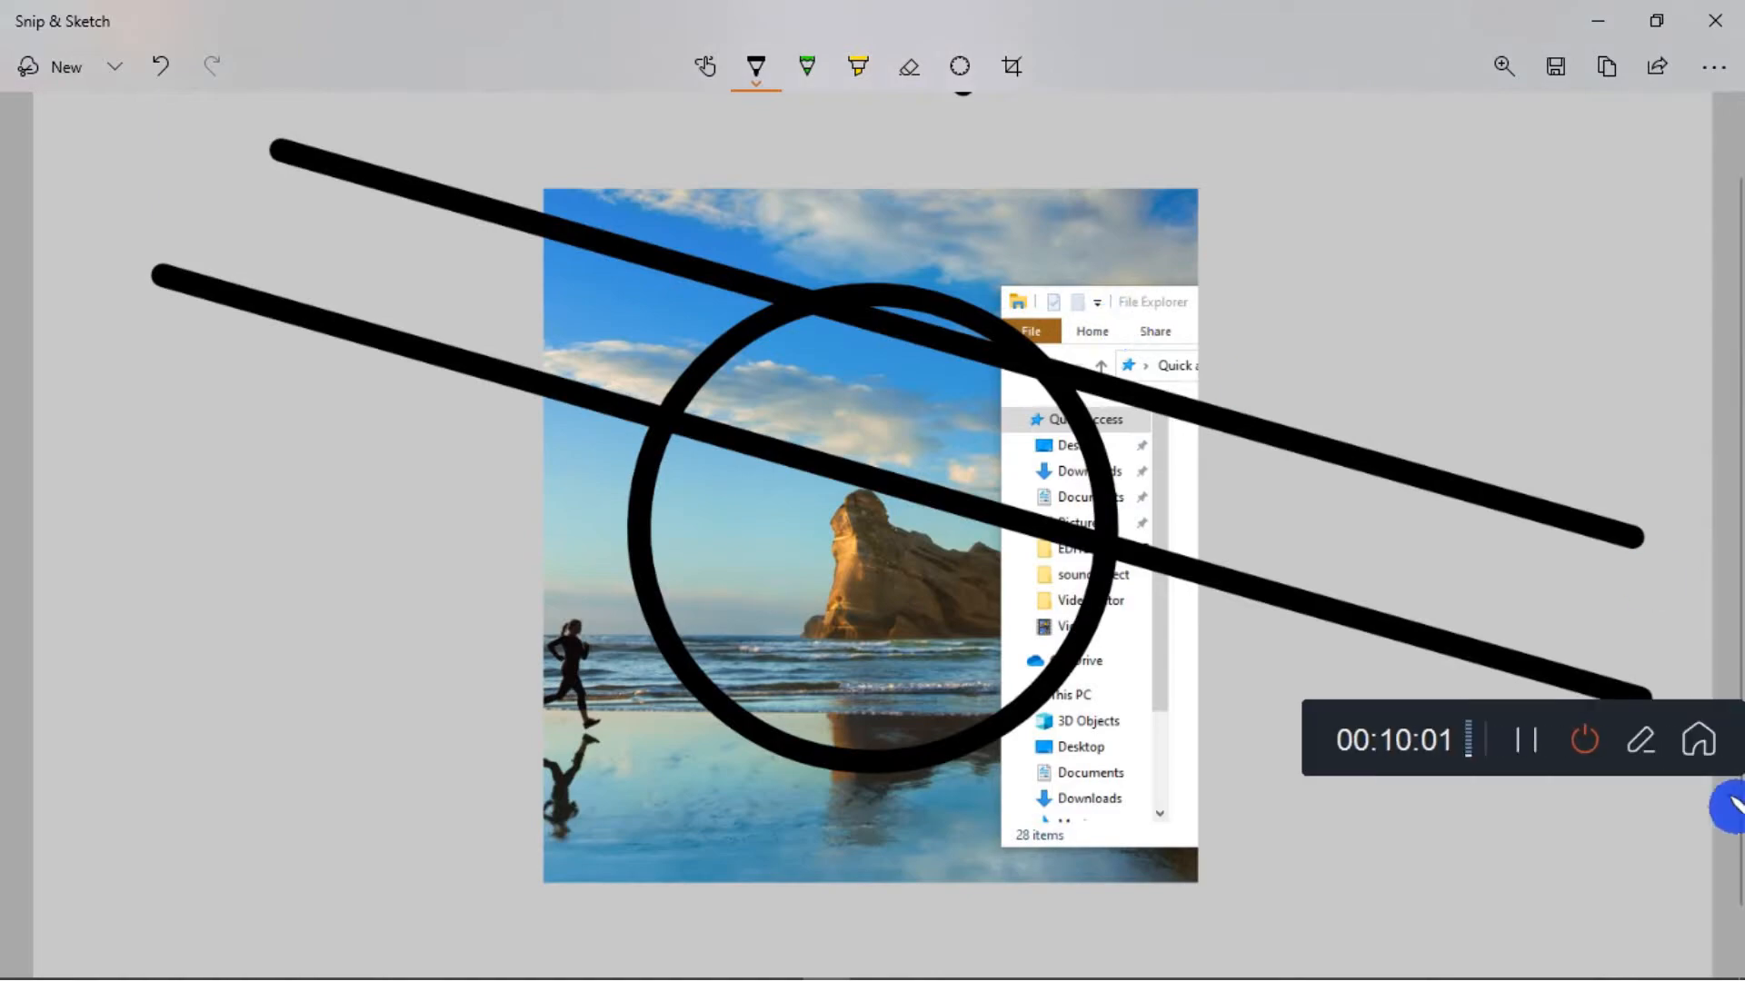